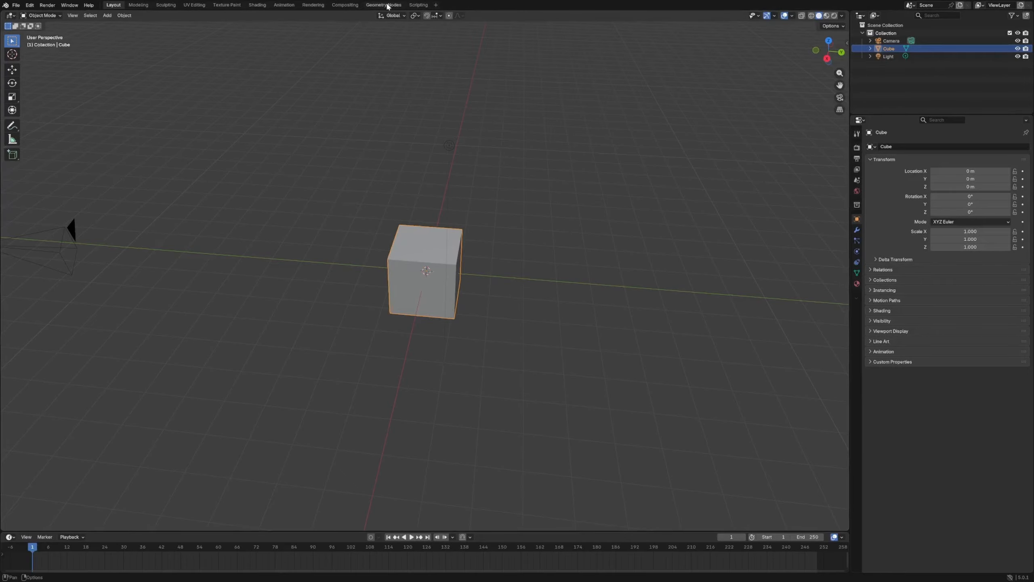
Create a new geometry node group on the cube in the Geometry Nodes workspace and delete its Group Input node.
left_click(384, 5)
left_click(420, 276)
left_click_drag(625, 412, 706, 394)
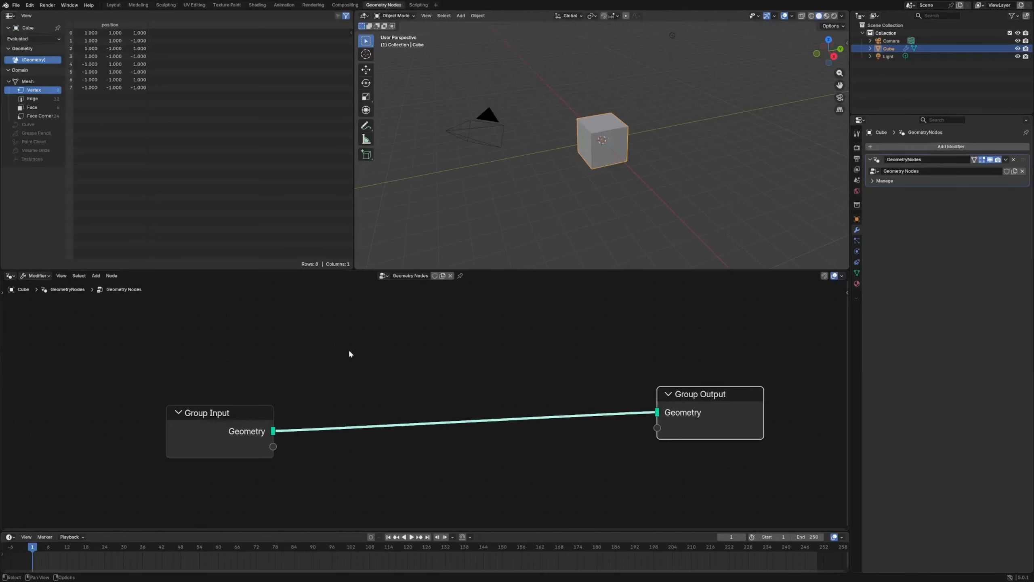
left_click(190, 420)
key("x")
Add a String to Curves node to the geometry node group.
key("shift+a")
mouse_move(258, 424)
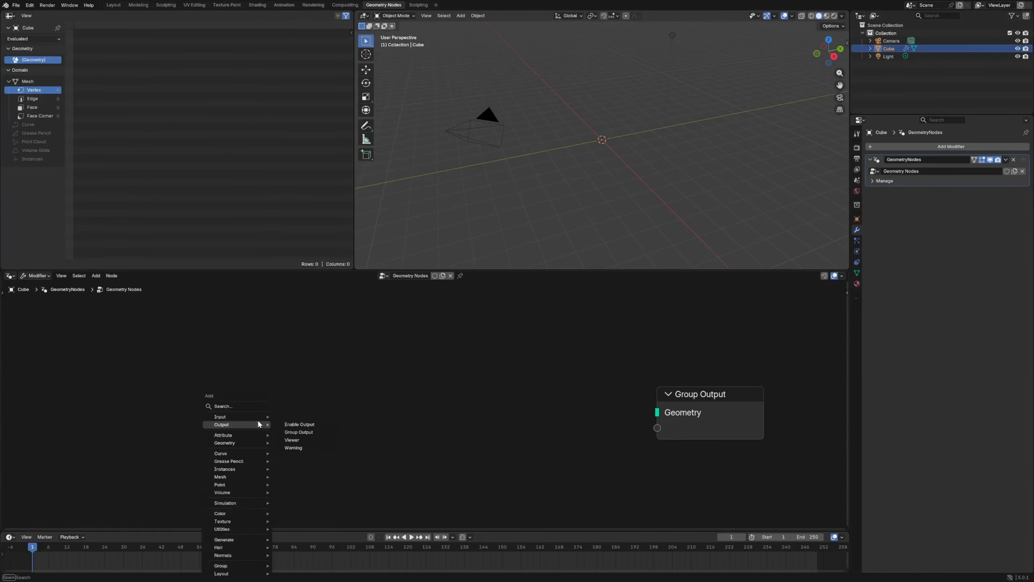
type("str")
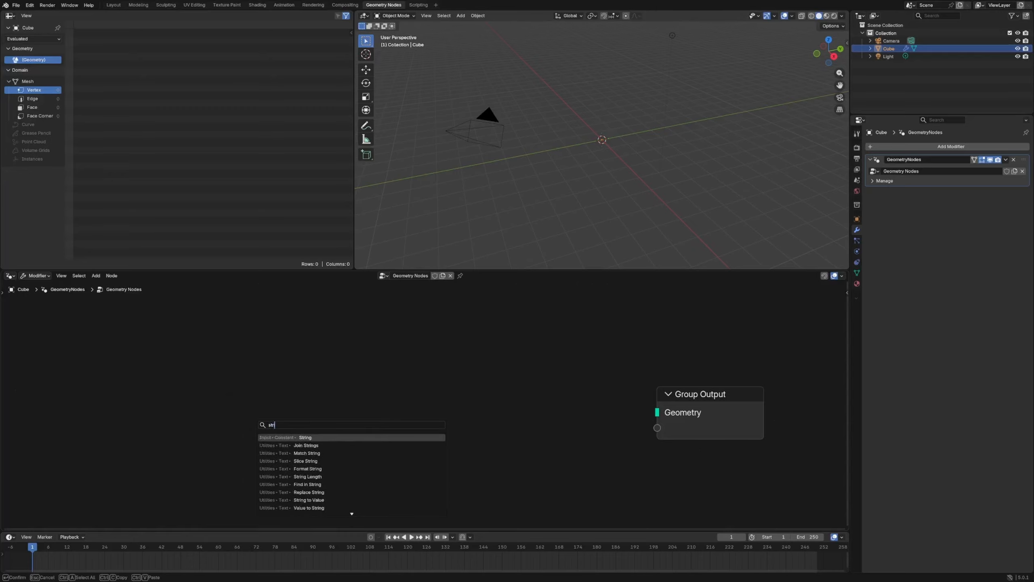
type("ing to vu")
key("BackSpace")
key("BackSpace")
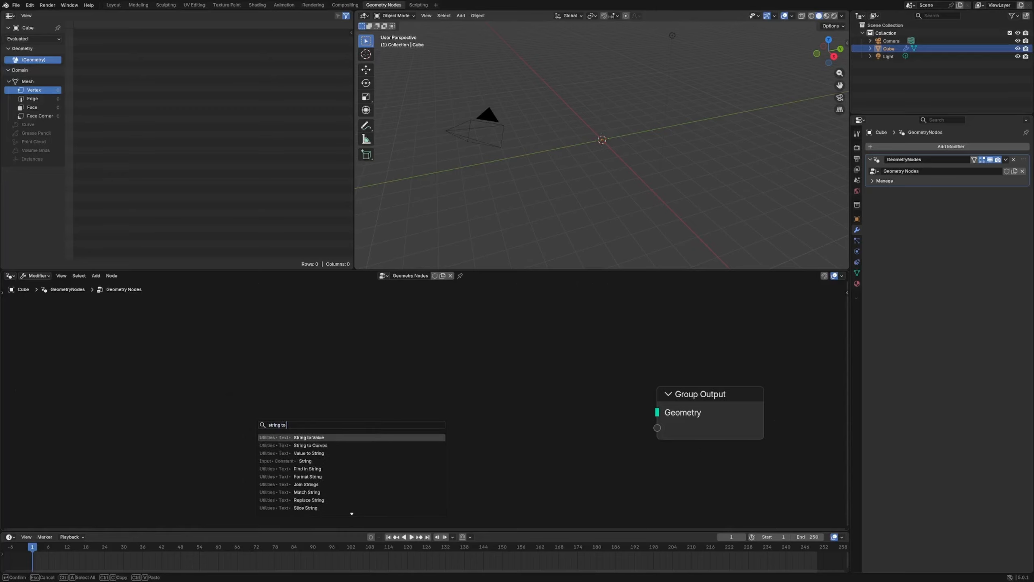
key("Down")
key("Return")
left_click(284, 375)
Duplicate the String to Curves node below the original and move Group Output further away.
scroll(423, 406, "down", 6)
left_click_drag(606, 407, 798, 378)
scroll(605, 400, "down", 5)
left_click_drag(391, 397, 354, 331)
key("shift+d")
left_click(436, 454)
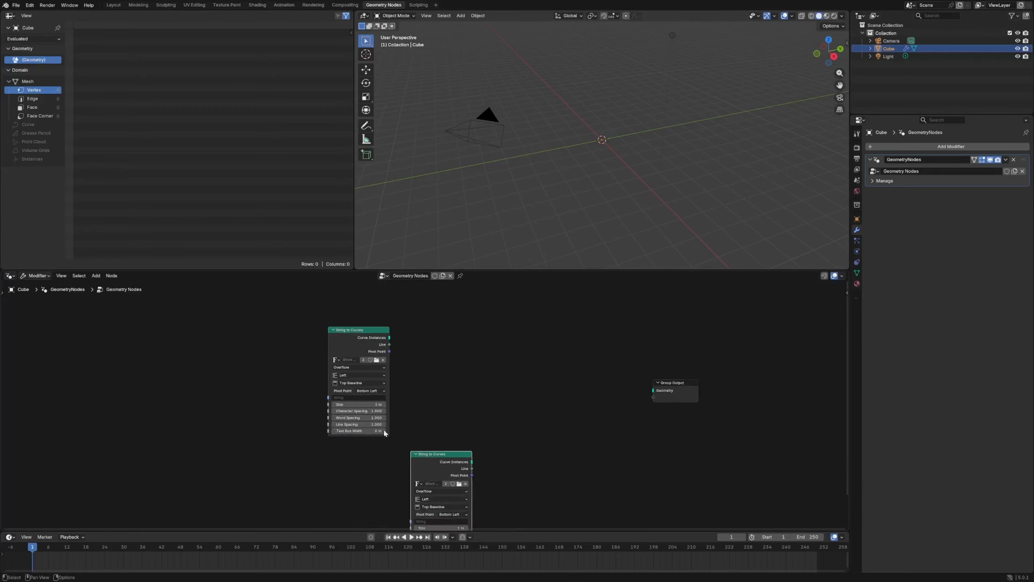
Enter "test" as the string of the upper String to Curves node and "subscribe" in the lower one.
left_click(339, 398)
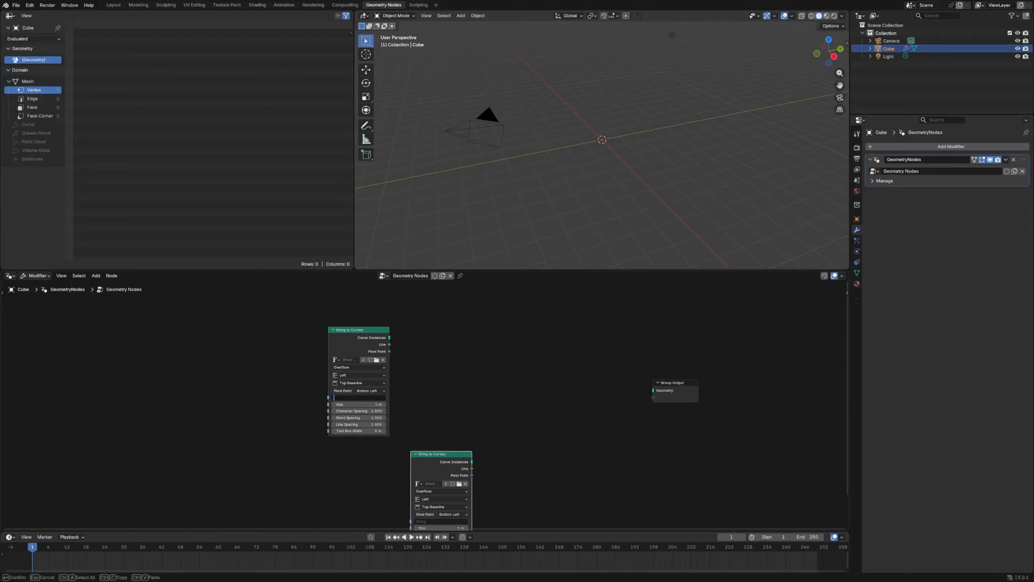
type("tre")
key("BackSpace")
key("BackSpace")
type("est")
key("Return")
left_click(325, 494)
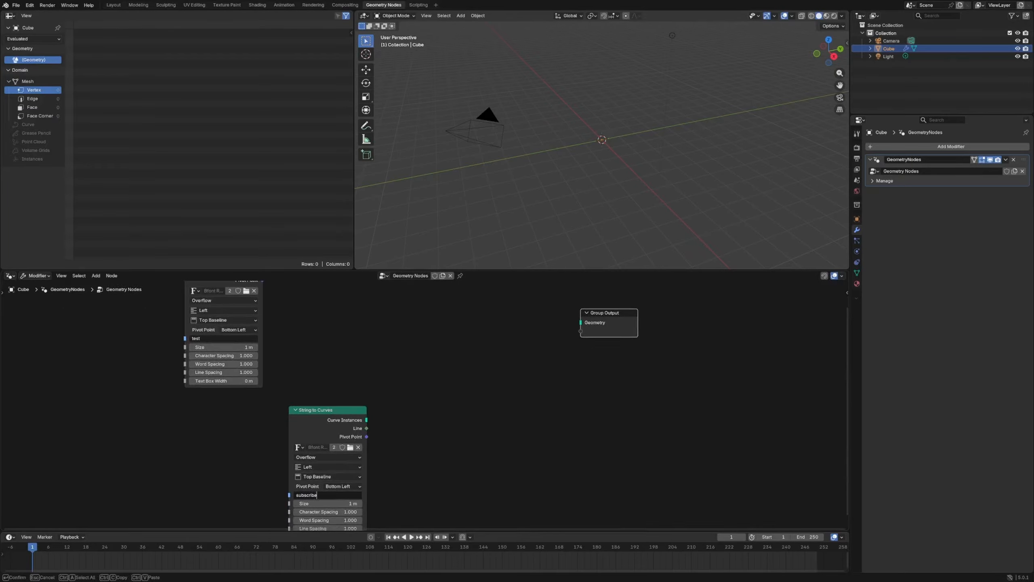
key("Return")
left_click(430, 348)
Connect the "test" node's Curve Instances to the Group Output geometry and view the text from above.
middle_click_drag(396, 355, 360, 376)
scroll(360, 376, "up", 4)
scroll(159, 312, "down", 3)
middle_click_drag(159, 313, 217, 335)
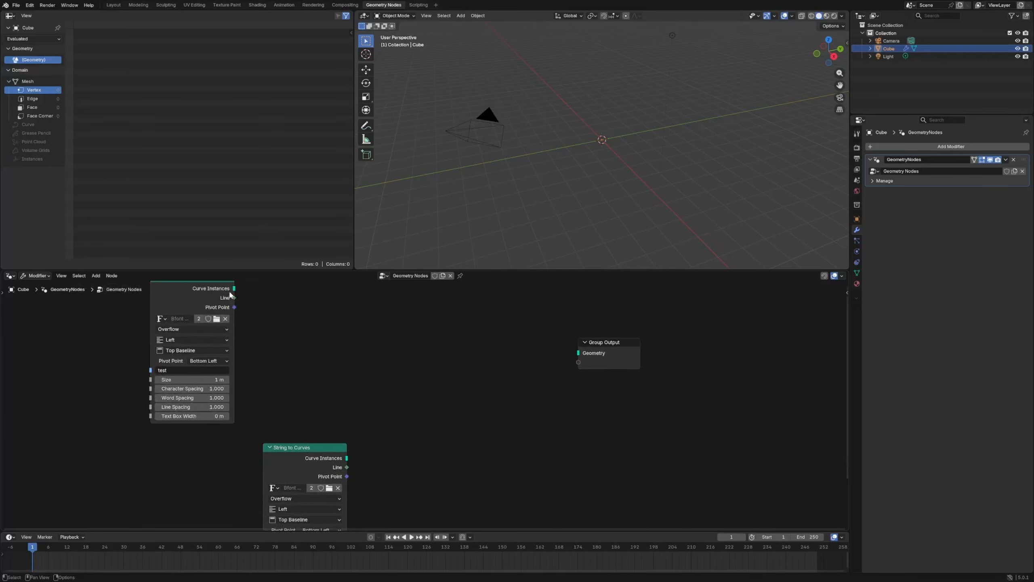
left_click_drag(234, 288, 582, 355)
left_click_drag(316, 449, 290, 458)
middle_click_drag(619, 127, 668, 164)
scroll(673, 180, "up", 4)
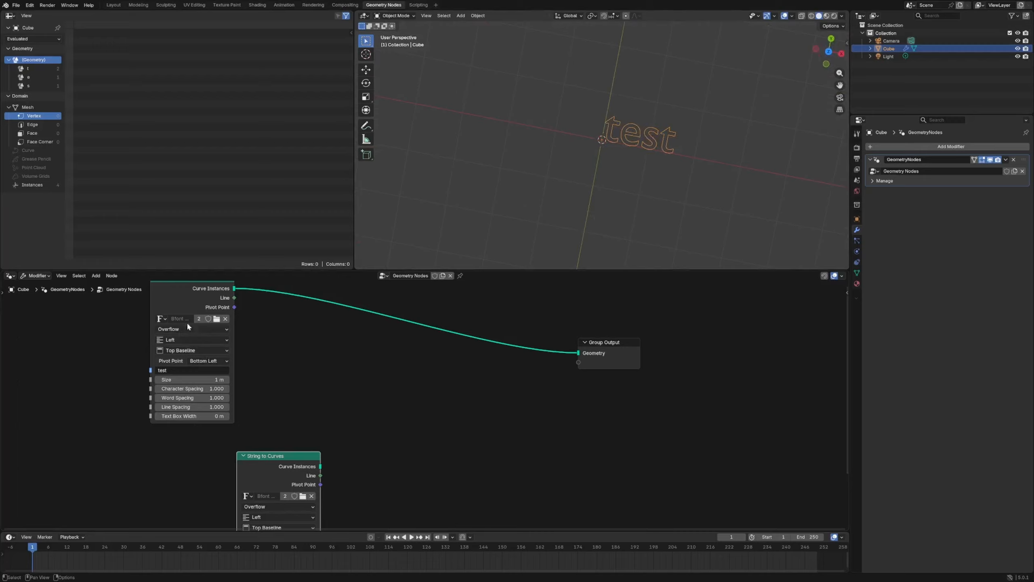
Set the horizontal alignment of both String to Curves nodes to Center, checking the "subscribe" text with a temporary Viewer.
left_click(205, 341)
left_click(184, 369)
left_click_drag(286, 455, 351, 411)
left_click(391, 431)
left_click(375, 461)
left_click(374, 408, "ctrl+shift")
left_click_drag(456, 380, 531, 423)
key("x")
Space out the two String to Curves nodes and Group Output to make room for further nodes between them.
left_click_drag(617, 356, 665, 343)
left_click_drag(351, 411, 290, 450)
scroll(225, 351, "down", 5)
left_click_drag(255, 328, 278, 331)
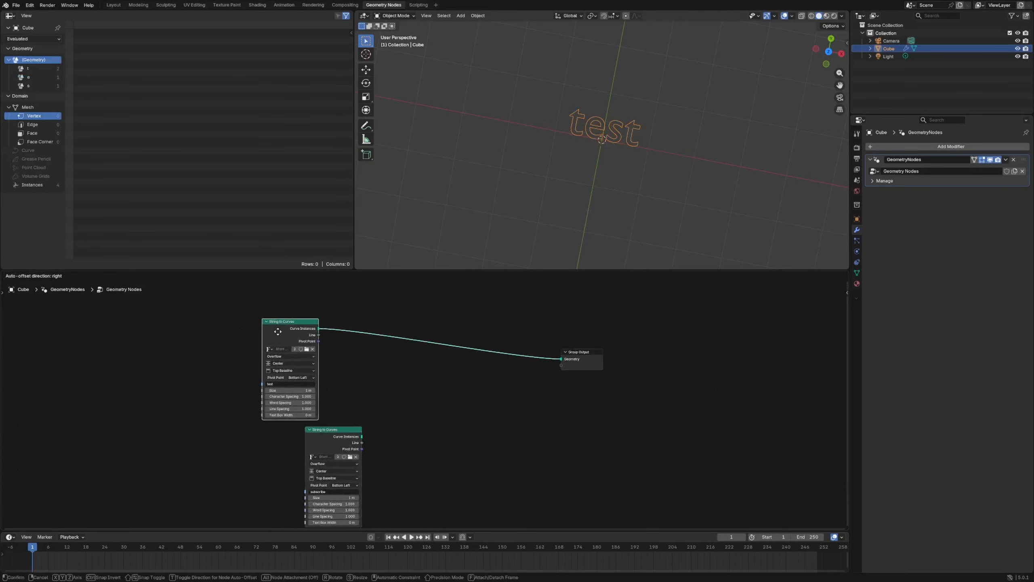
left_click_drag(592, 359, 610, 357)
scroll(480, 393, "down", 4)
left_click_drag(360, 424, 338, 435)
scroll(421, 420, "up", 5)
middle_click_drag(423, 420, 298, 386)
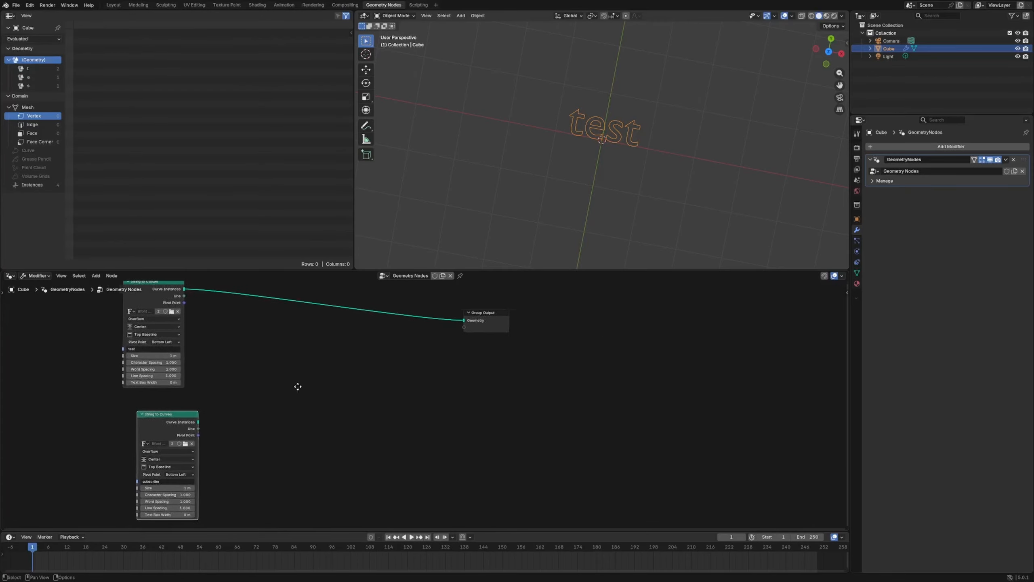
scroll(366, 362, "up", 4)
left_click_drag(488, 301, 560, 318)
scroll(439, 348, "down", 5)
middle_click_drag(422, 350, 455, 374)
left_click_drag(218, 442, 188, 441)
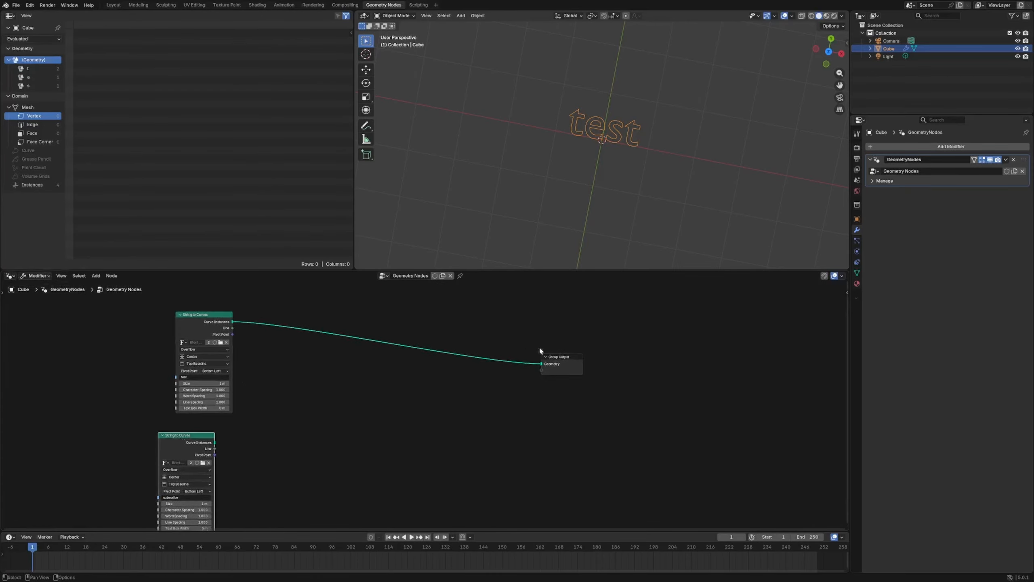
left_click(547, 356)
scroll(359, 386, "up", 5)
middle_click_drag(346, 389, 423, 435)
mouse_move(209, 329)
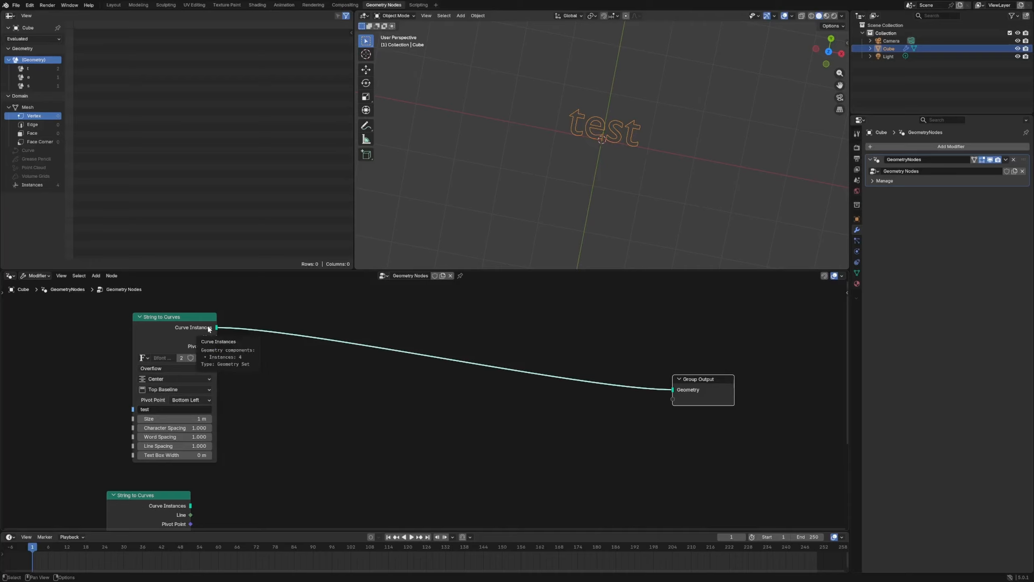
Insert a Realize Instances node between the "test" String to Curves node and Group Output.
key("shift+a")
type("real")
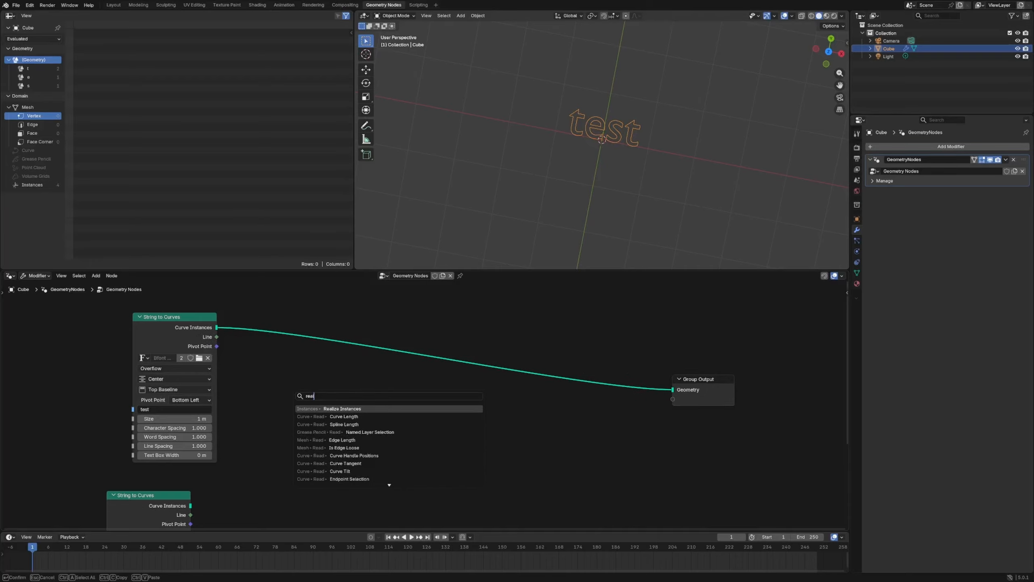
key("Return")
left_click(287, 322)
middle_click_drag(338, 342, 373, 283)
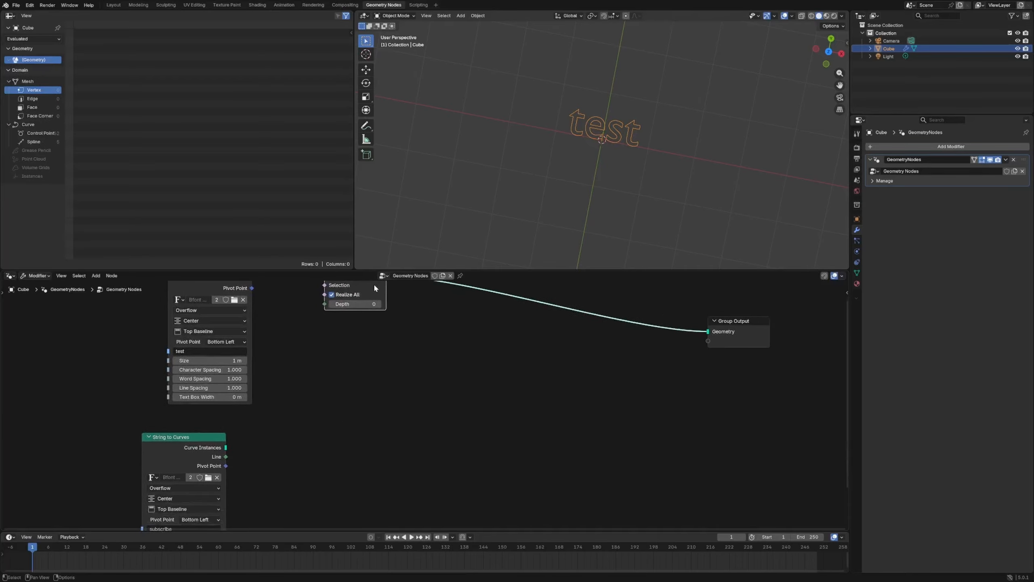
Duplicate the Realize Instances node and connect the "subscribe" node's Curve Instances to the copy.
key("shift+d")
left_click(350, 428)
left_click_drag(226, 447, 304, 419)
left_click_drag(310, 420, 310, 450)
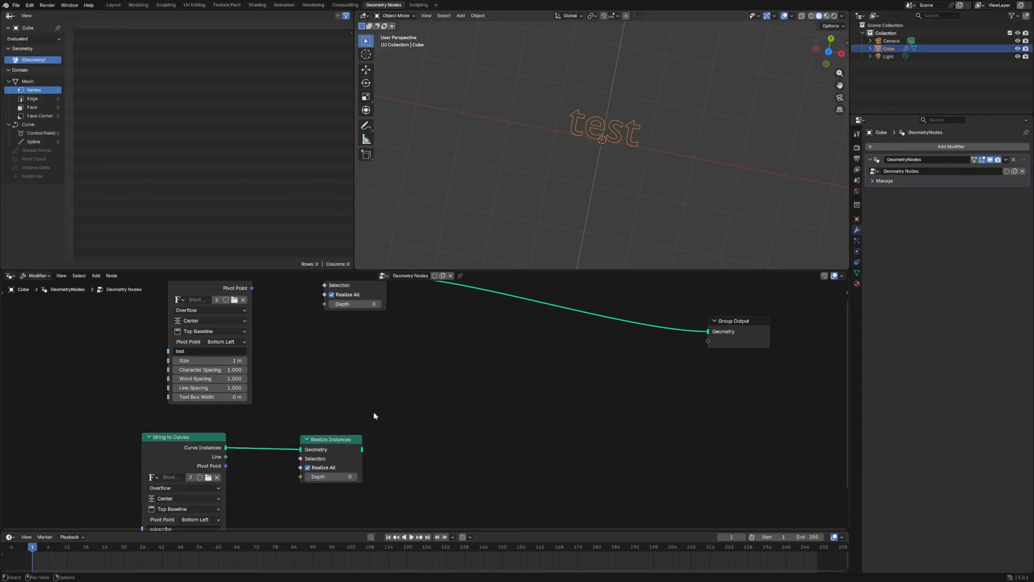
Inspect the point and spline counts of the realized "subscribe" text with a temporary Viewer.
left_click(353, 451, "ctrl+shift")
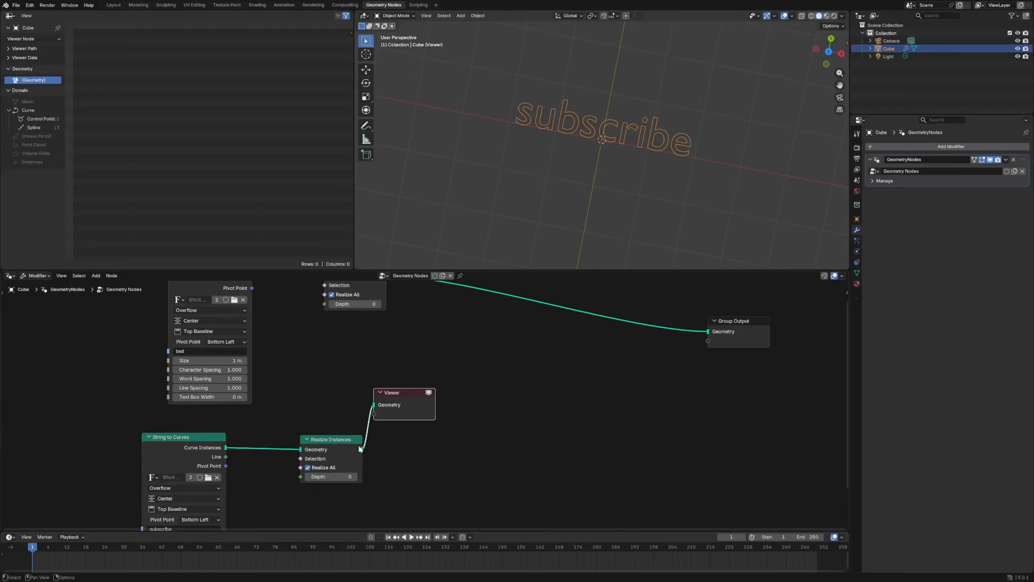
mouse_move(362, 451)
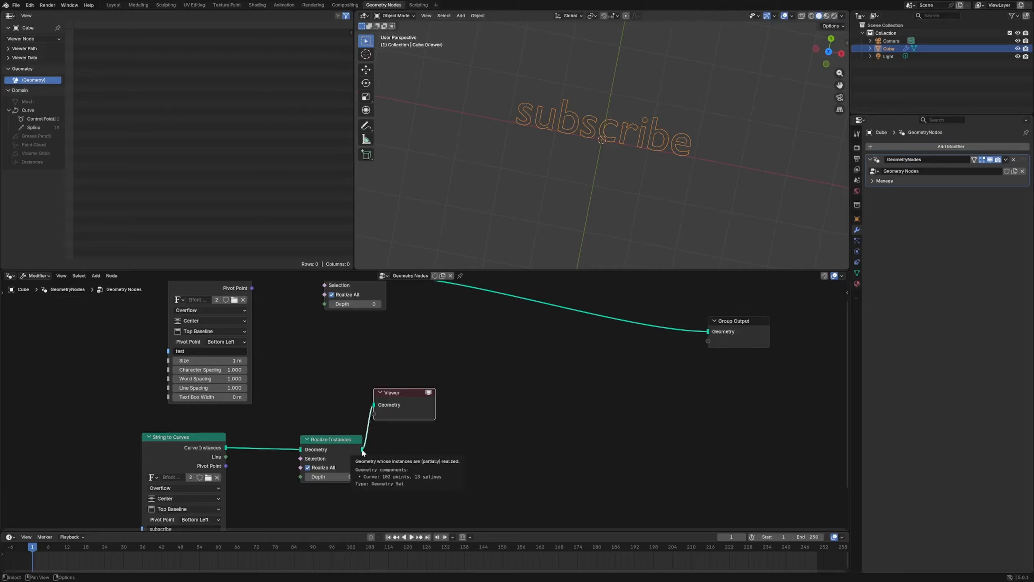
left_click_drag(406, 328, 409, 399)
key("x")
Inspect the realized "test" text's spline and control point data in the spreadsheet using a temporary Viewer.
scroll(414, 398, "down", 10)
scroll(416, 398, "up", 8)
middle_click_drag(419, 396, 414, 466)
left_click(379, 393, "ctrl+shift")
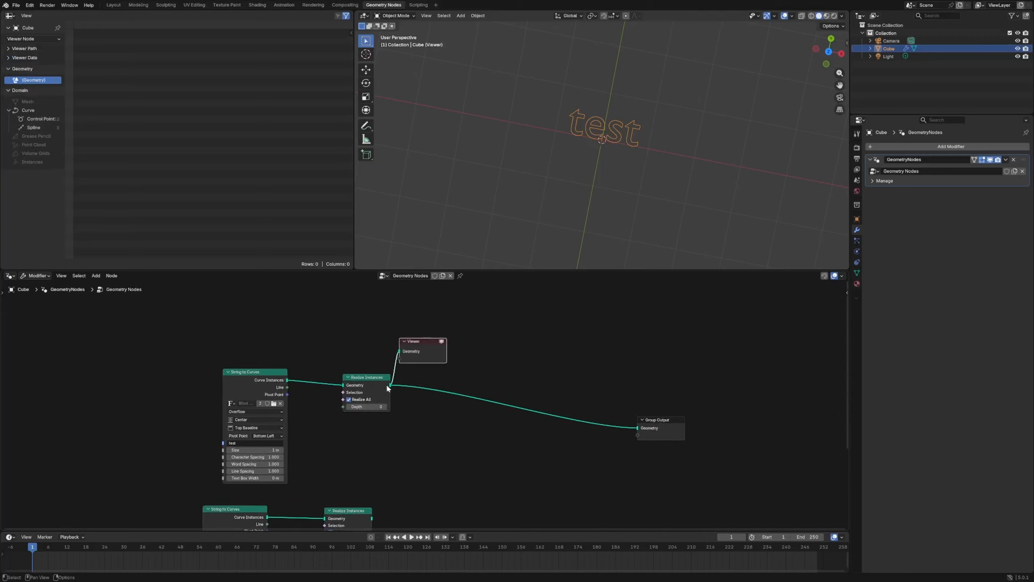
mouse_move(391, 387)
left_click(38, 127)
left_click(40, 119)
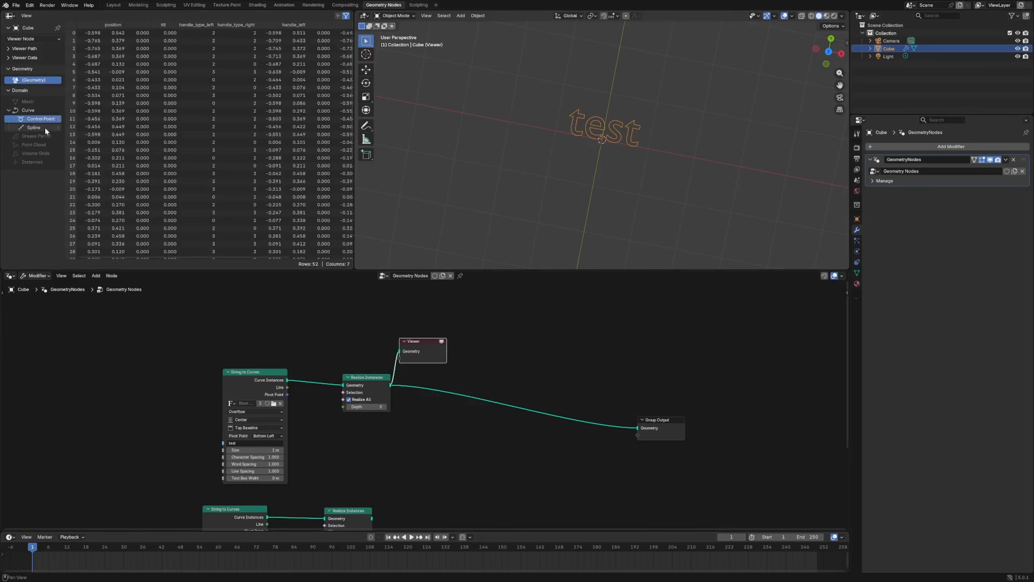
key("x")
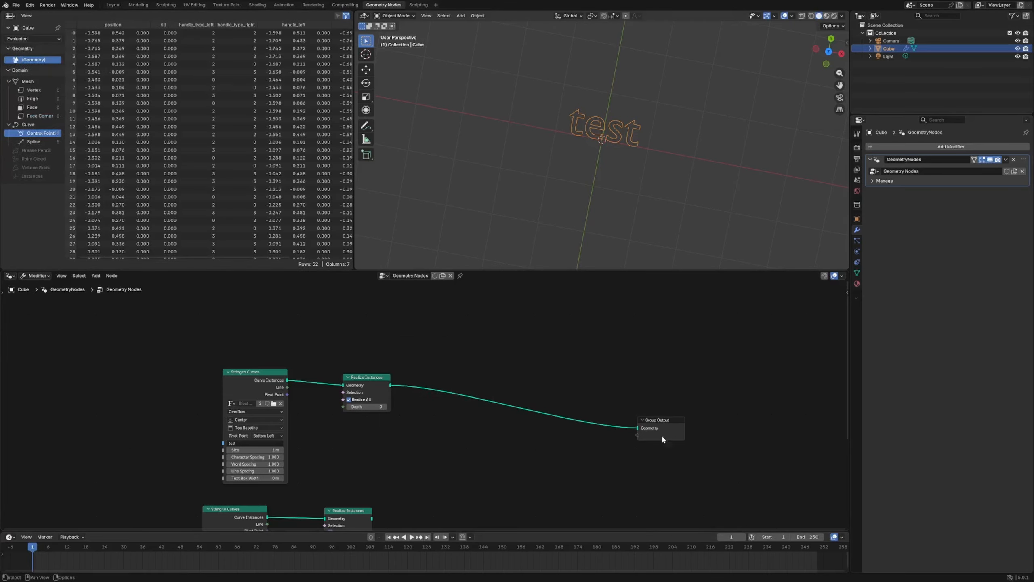
Rearrange the nodes so the "subscribe" row lines up beneath the "test" row with Group Output further away.
left_click_drag(661, 435, 680, 424)
left_click_drag(381, 384, 383, 397)
scroll(373, 460, "down", 2)
middle_click_drag(367, 490, 394, 449)
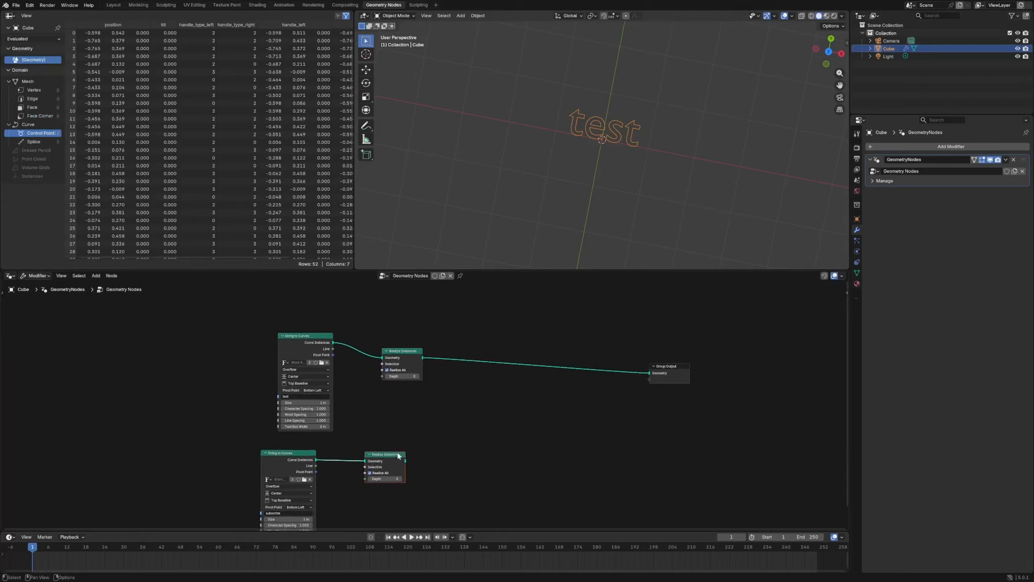
left_click_drag(394, 452, 426, 452)
left_click_drag(289, 453, 321, 459)
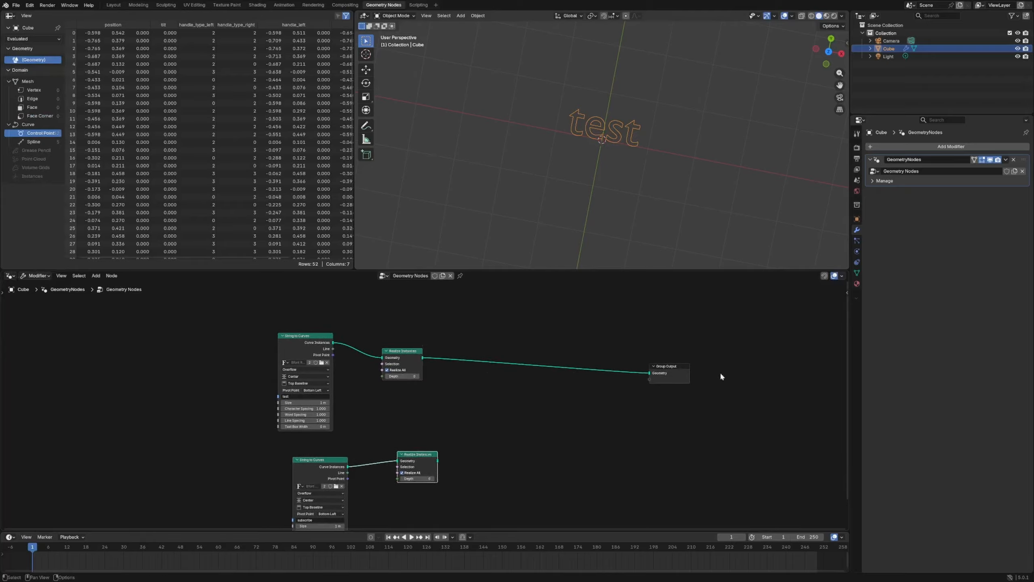
left_click_drag(313, 345, 314, 364)
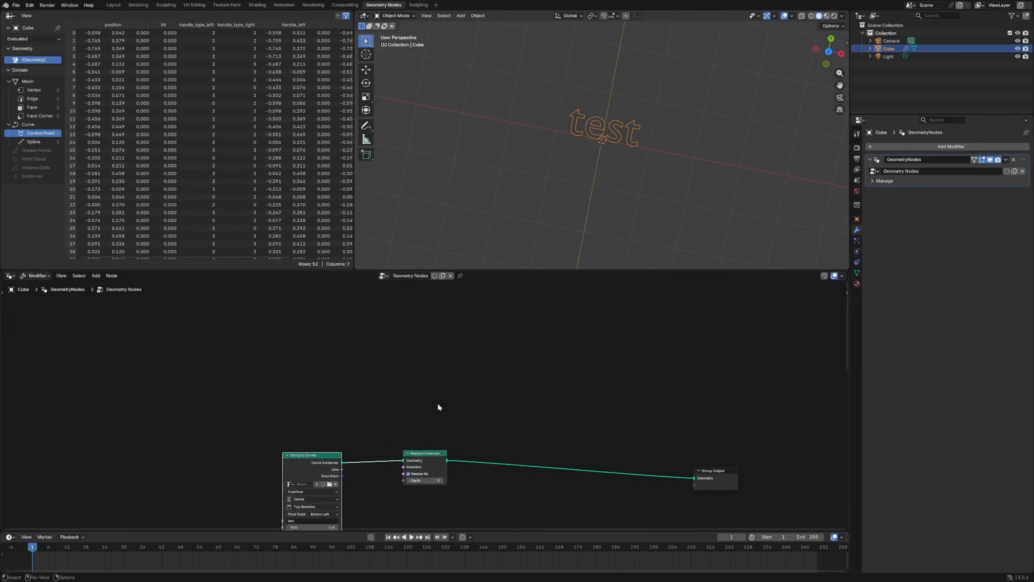
Add a Curve Circle node above the two text rows.
key("shift+a")
type("curve c")
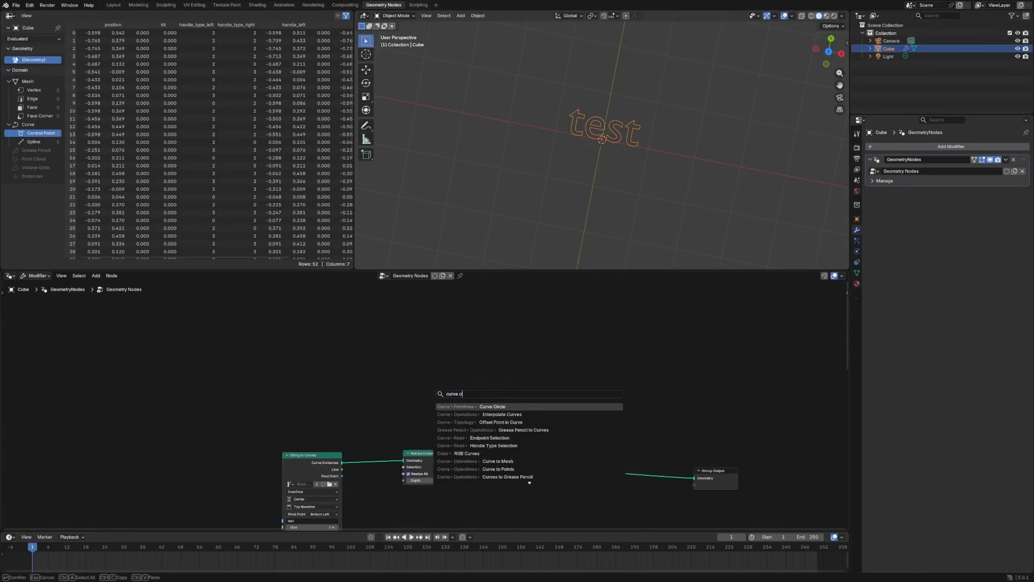
key("Return")
left_click(389, 375)
Compare the control points of the Curve Circle, "test" and "subscribe" curves in the spreadsheet using a temporary Viewer.
left_click(388, 374, "ctrl+shift")
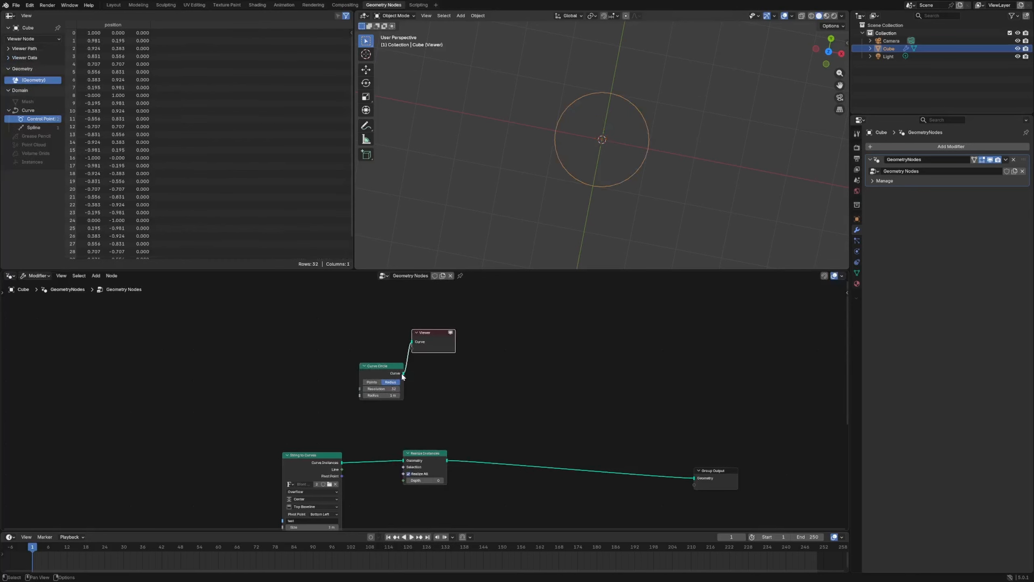
mouse_move(405, 375)
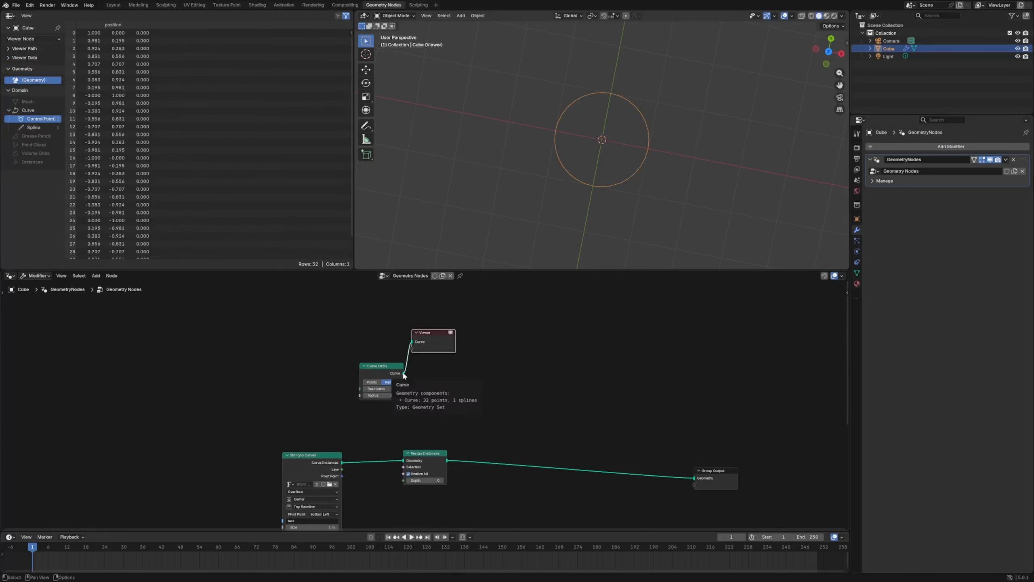
left_click_drag(519, 360, 592, 375)
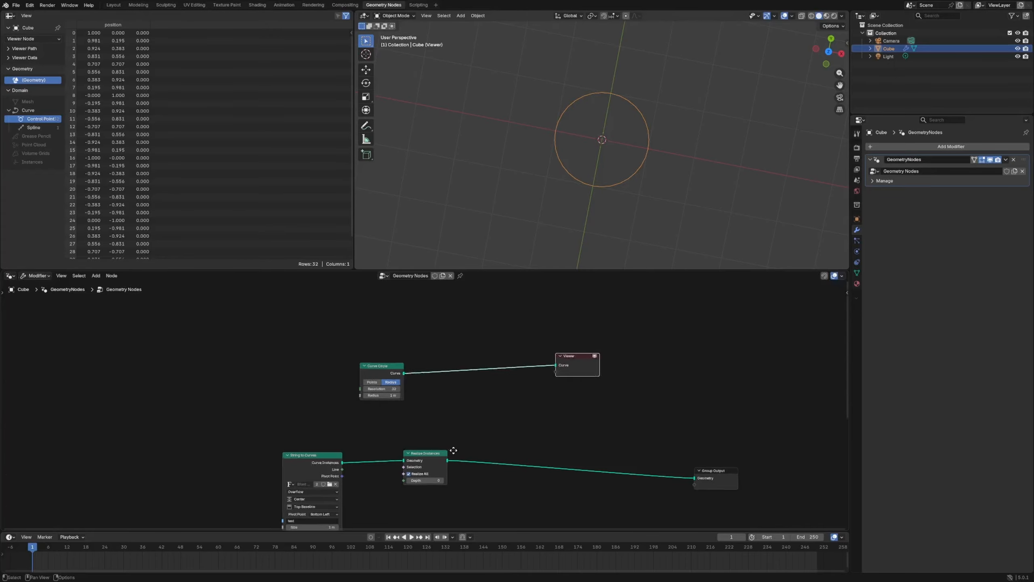
middle_click_drag(453, 450, 441, 364)
left_click(441, 364)
left_click(711, 383)
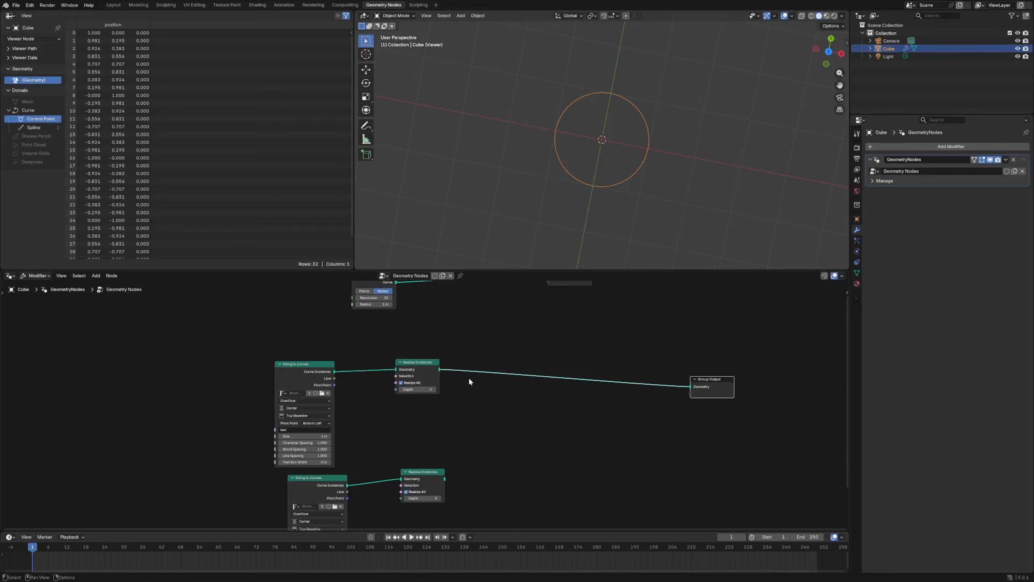
left_click(425, 370, "ctrl+shift")
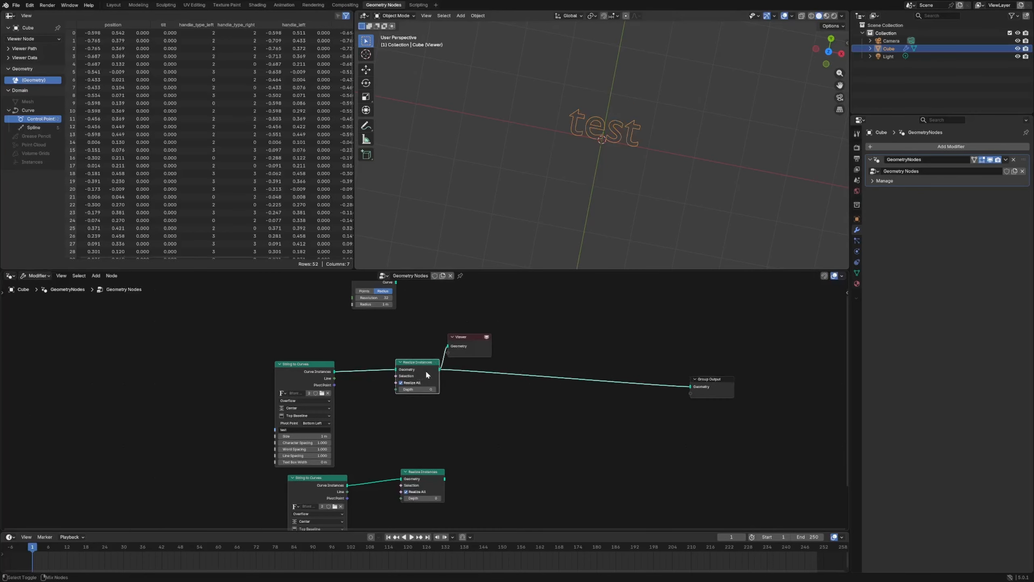
left_click(436, 481, "ctrl+shift")
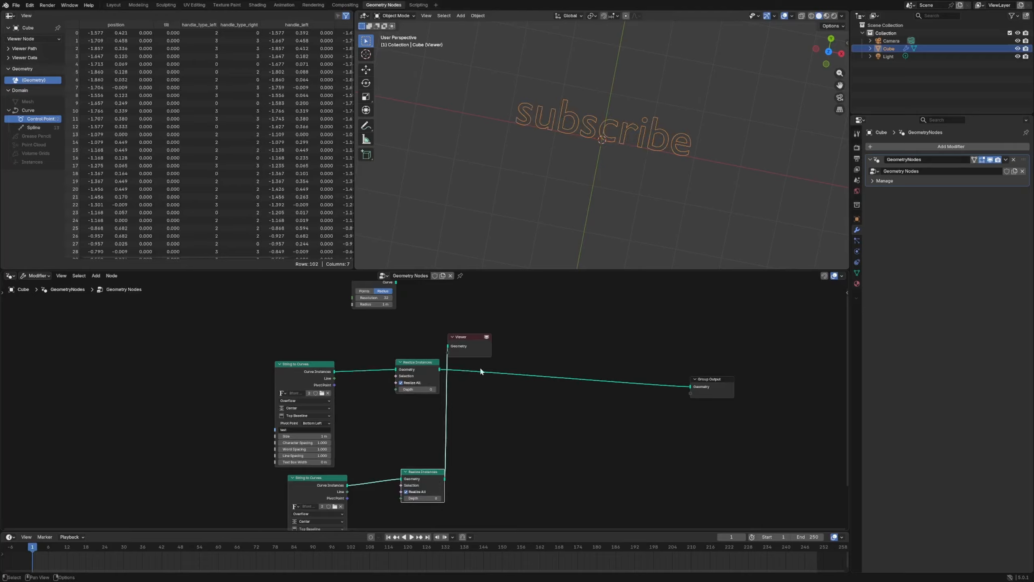
left_click(483, 352)
key("x")
Add a Duplicate Elements node fed by the Curve Circle and set its duplication amount.
middle_click_drag(482, 353, 486, 418)
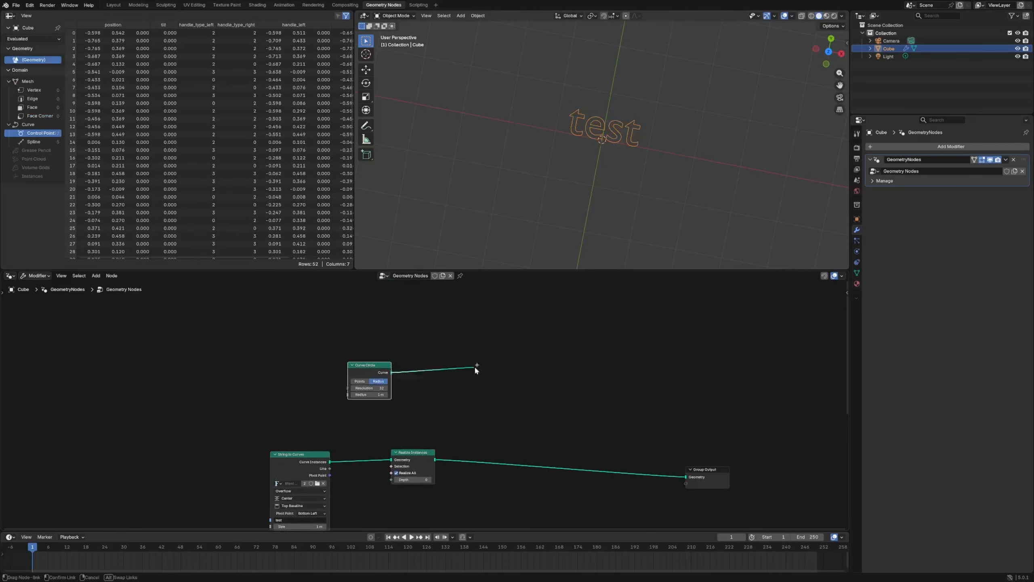
key("shift+a")
type("duop")
key("BackSpace")
key("BackSpace")
type("p")
key("Return")
left_click(497, 406)
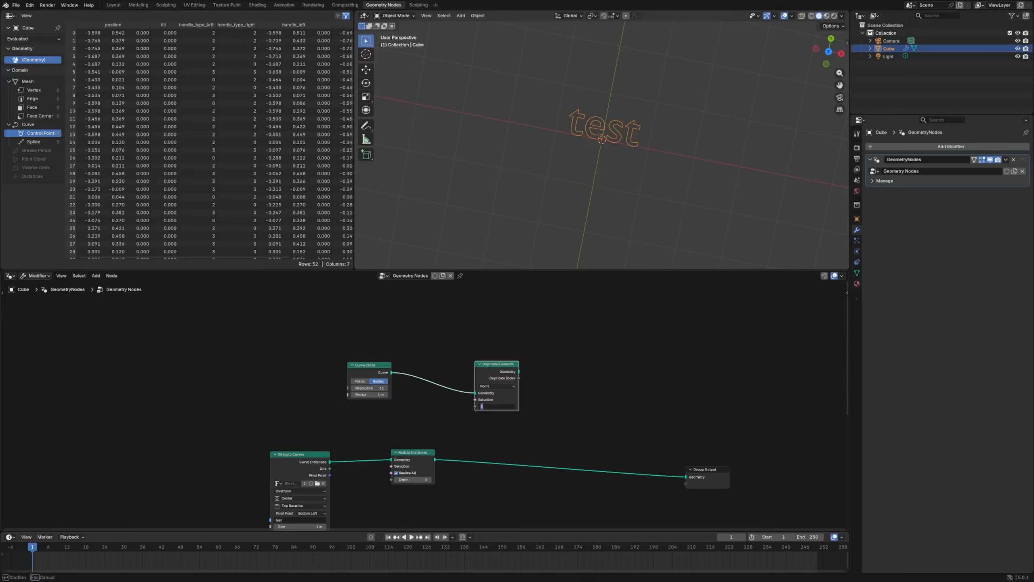
key("Return")
Move the "test" row's Realize Instances node closer to its String to Curves node.
middle_click_drag(556, 424, 541, 389)
middle_click_drag(469, 452, 465, 417)
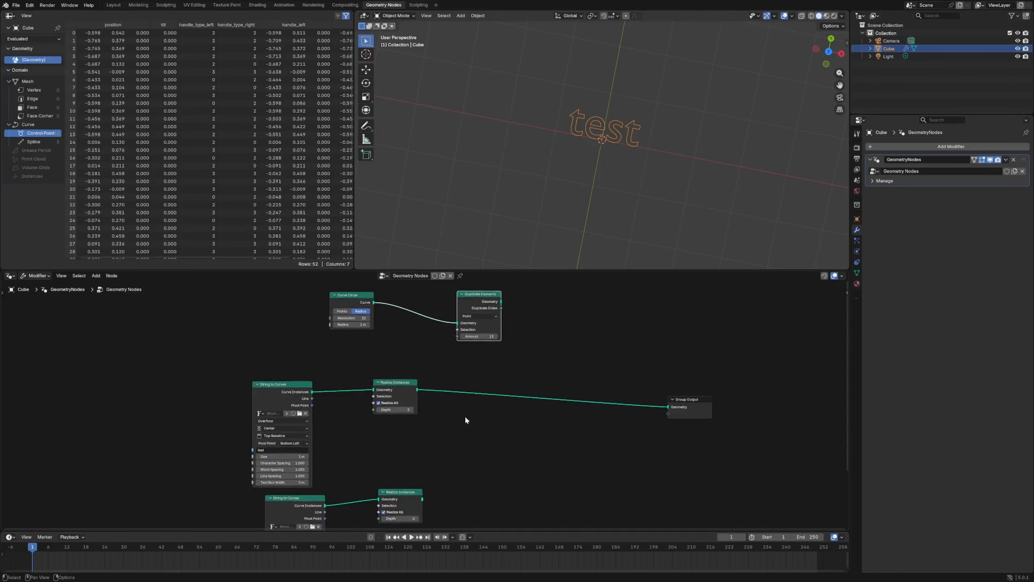
left_click_drag(399, 387, 381, 391)
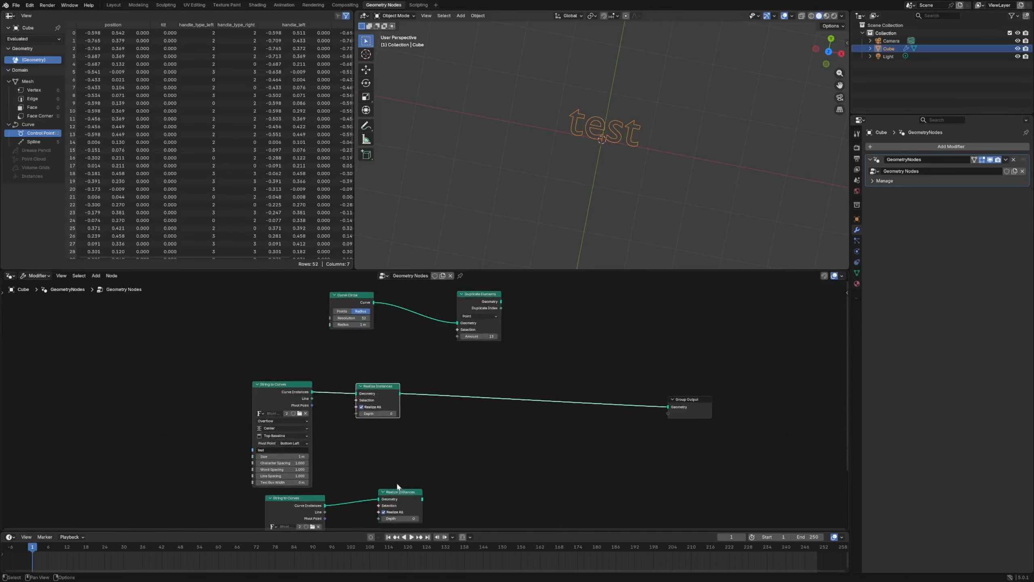
Move the lower Realize Instances node closer to its text node and set Duplicate Elements to Spline, checking the result with a temporary Viewer.
left_click_drag(397, 491, 384, 494)
left_click(483, 305)
left_click(483, 306, "ctrl+shift")
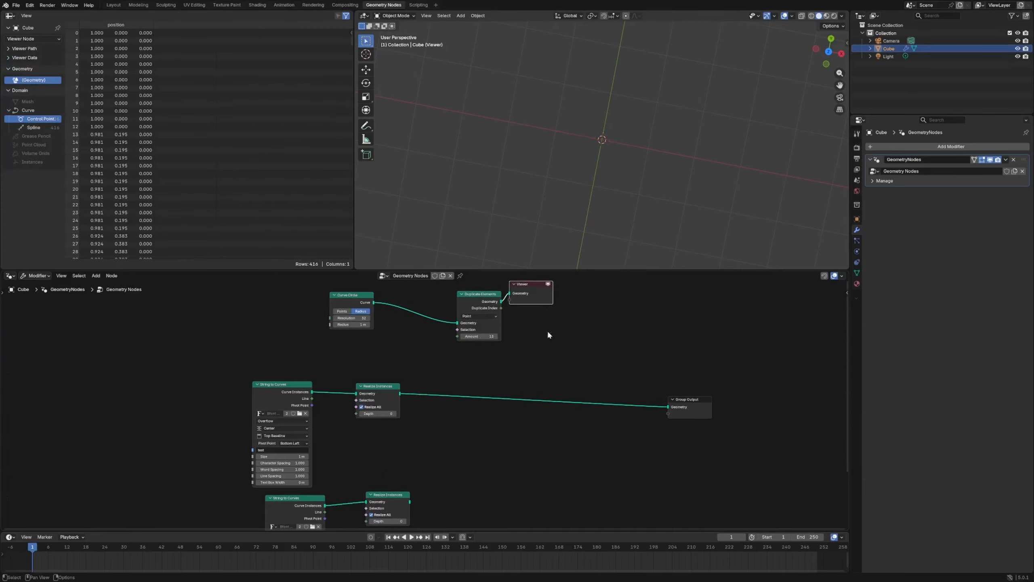
left_click(479, 316)
left_click(473, 349)
mouse_move(501, 303)
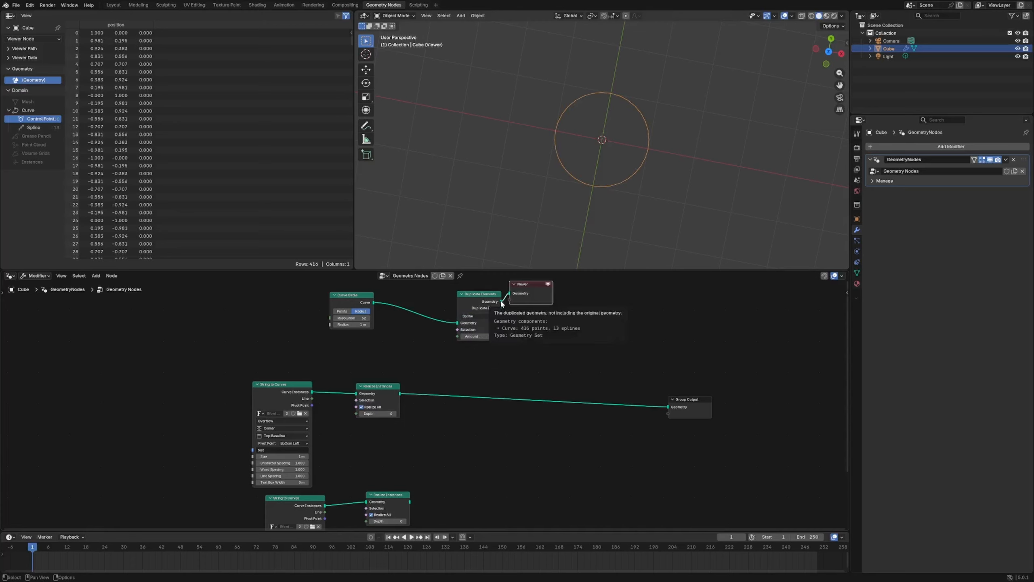
left_click(536, 307)
left_click(534, 298)
key("x")
Rearrange the Group Output, Duplicate Elements and Curve Circle nodes to open space above the text rows.
left_click_drag(687, 408, 682, 402)
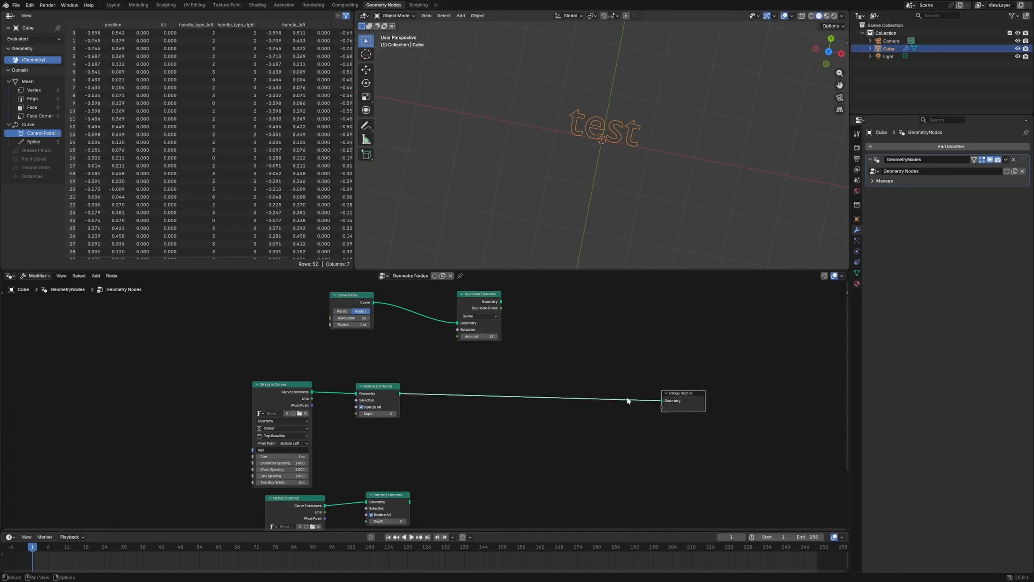
scroll(556, 419, "up", 5)
scroll(511, 397, "down", 1)
middle_click_drag(513, 330, 497, 394)
left_click_drag(444, 329, 501, 329)
middle_click_drag(426, 386, 458, 360)
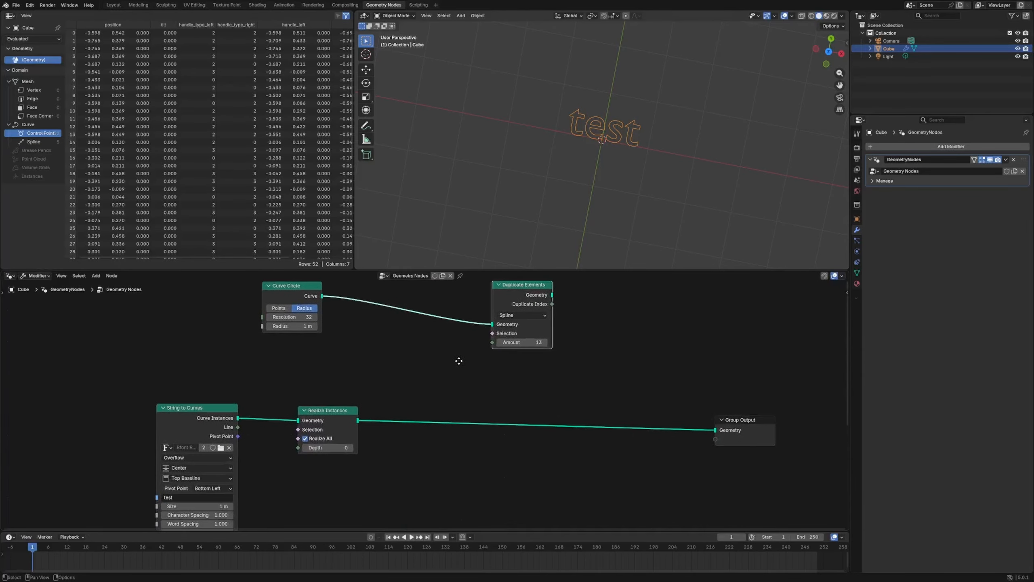
left_click_drag(297, 298, 324, 313)
middle_click_drag(407, 406, 412, 381)
scroll(448, 415, "down", 1)
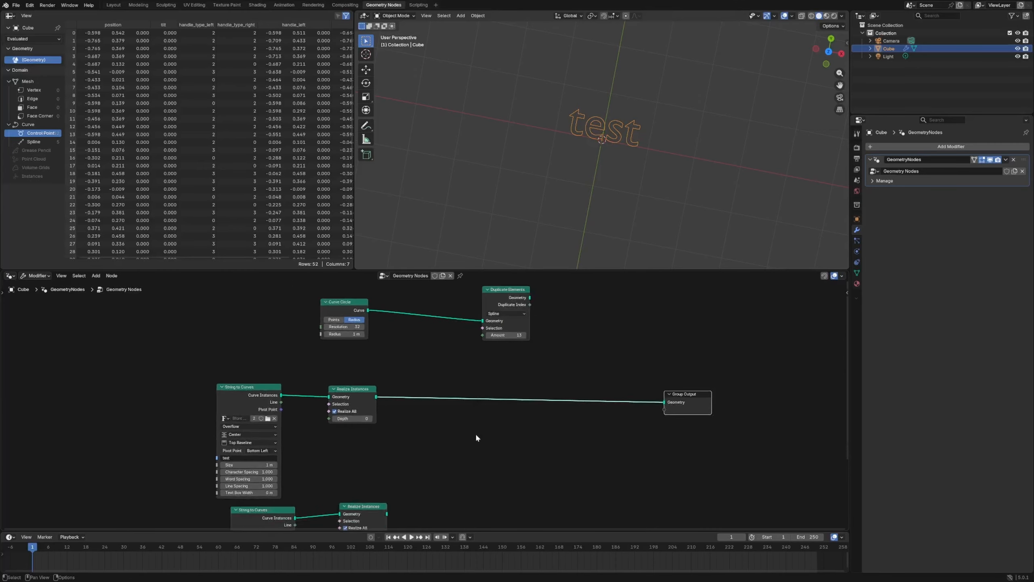
Add a Domain Size node set to Curve and feed it from the "test" row's Realize Instances geometry.
key("shift+a")
type("domain")
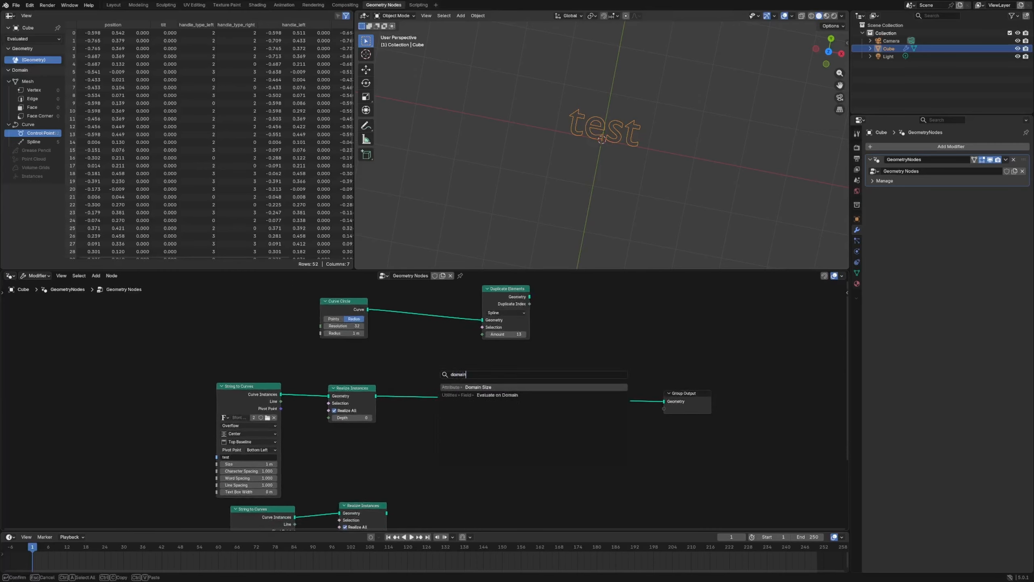
key("Return")
left_click(394, 325)
left_click(418, 369)
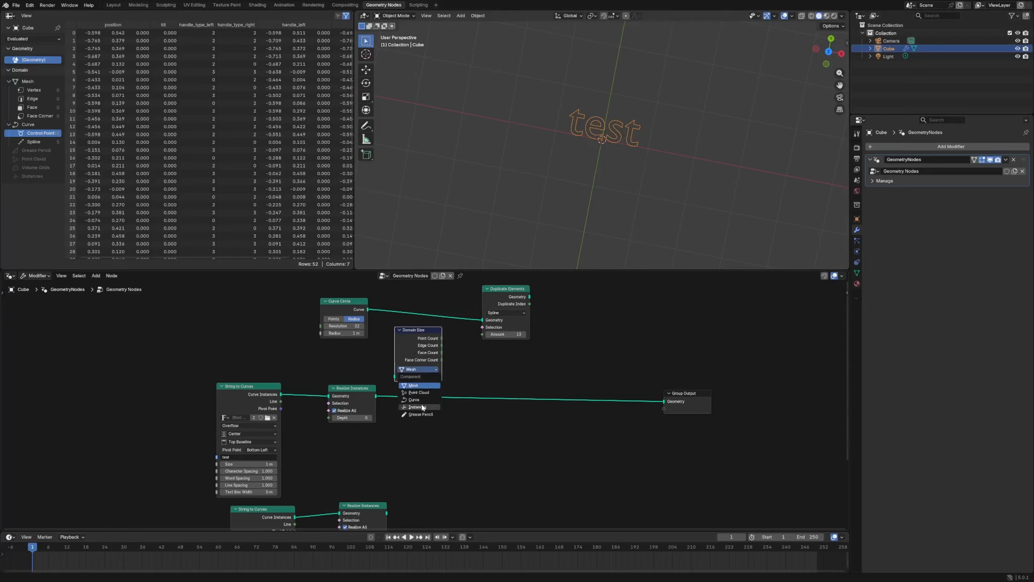
left_click(411, 401)
left_click_drag(376, 396, 394, 362)
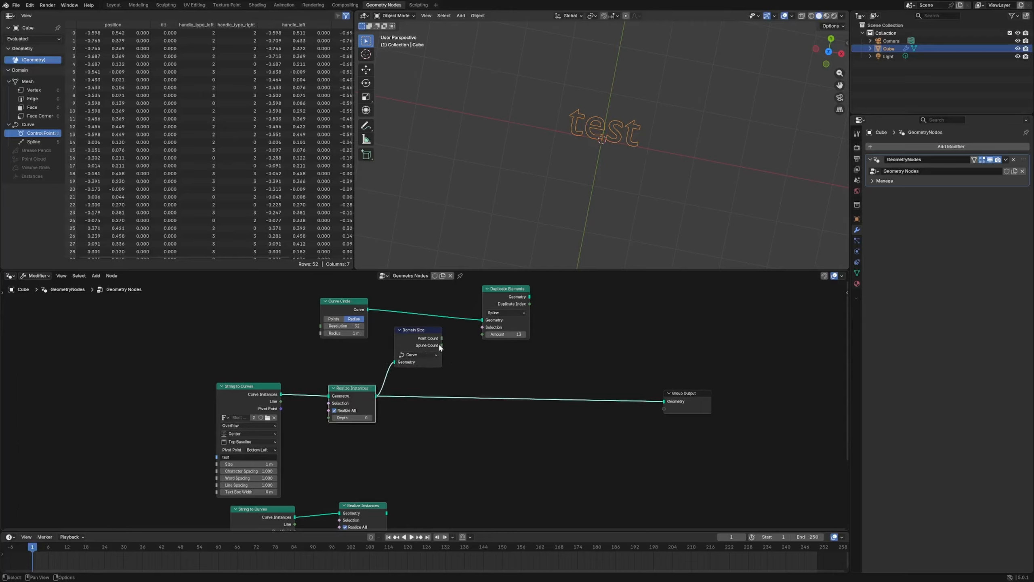
Duplicate the Domain Size node for the "subscribe" row and connect that row's Realize Instances geometry to it.
left_click(421, 333)
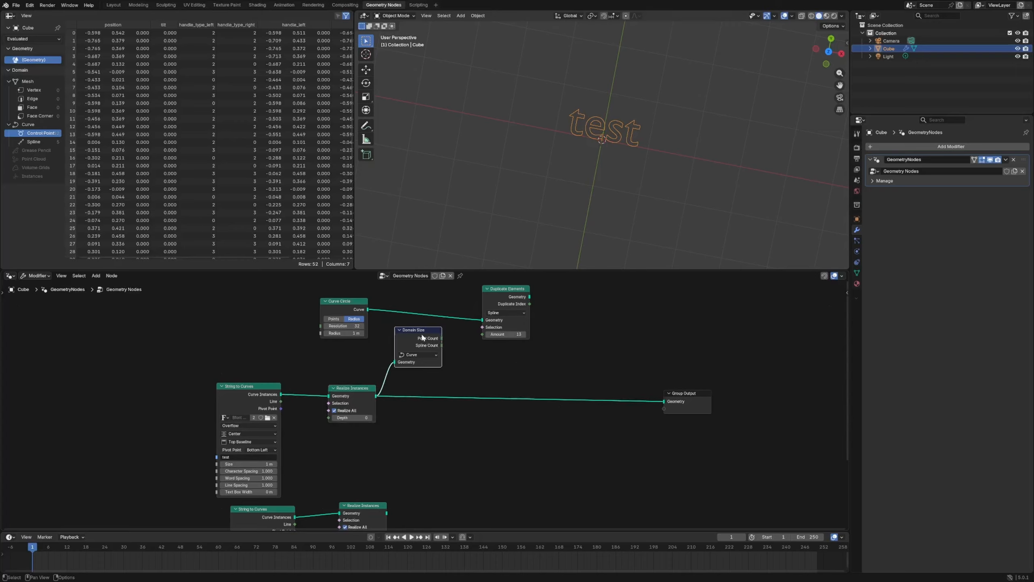
key("shift+d")
left_click(392, 497)
left_click_drag(386, 513, 413, 471)
left_click_drag(432, 449, 409, 423)
Shift Duplicate Elements and Curve Circle upward, and add a Maximum math node beside the Domain Size nodes.
left_click_drag(499, 297, 501, 285)
middle_click_drag(416, 323, 416, 326)
left_click_drag(342, 304, 328, 293)
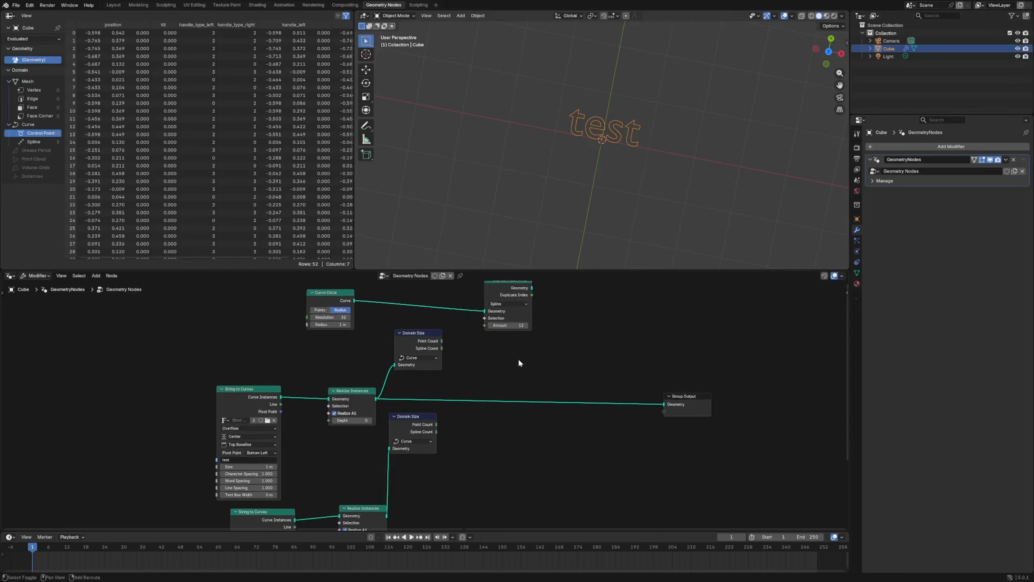
key("shift+a")
type("max")
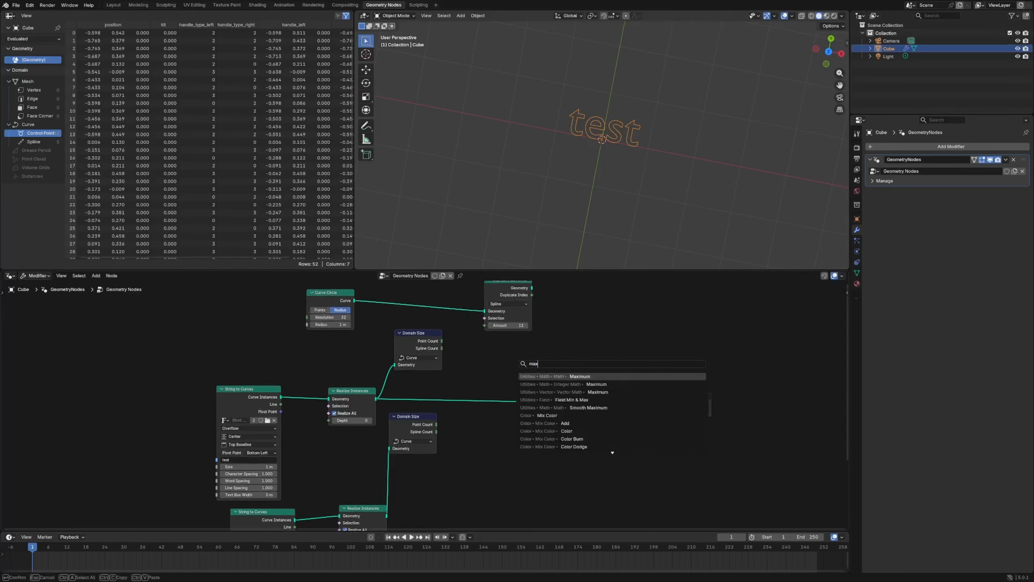
key("Return")
left_click(588, 312)
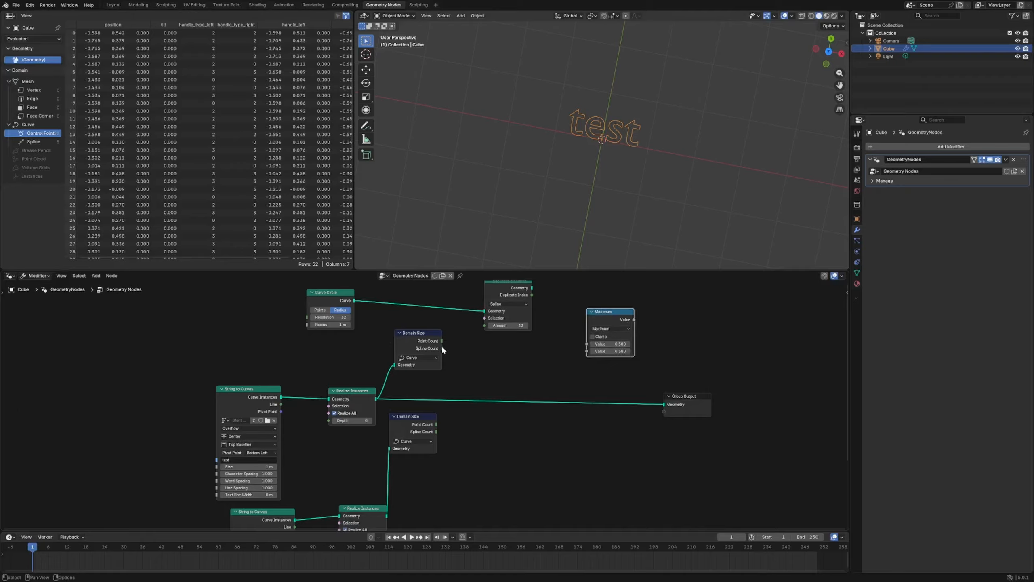
Feed both Spline Counts into Maximum and its value into the Duplicate Elements Amount, checking the value with a temporary Viewer.
left_click_drag(442, 348, 587, 344)
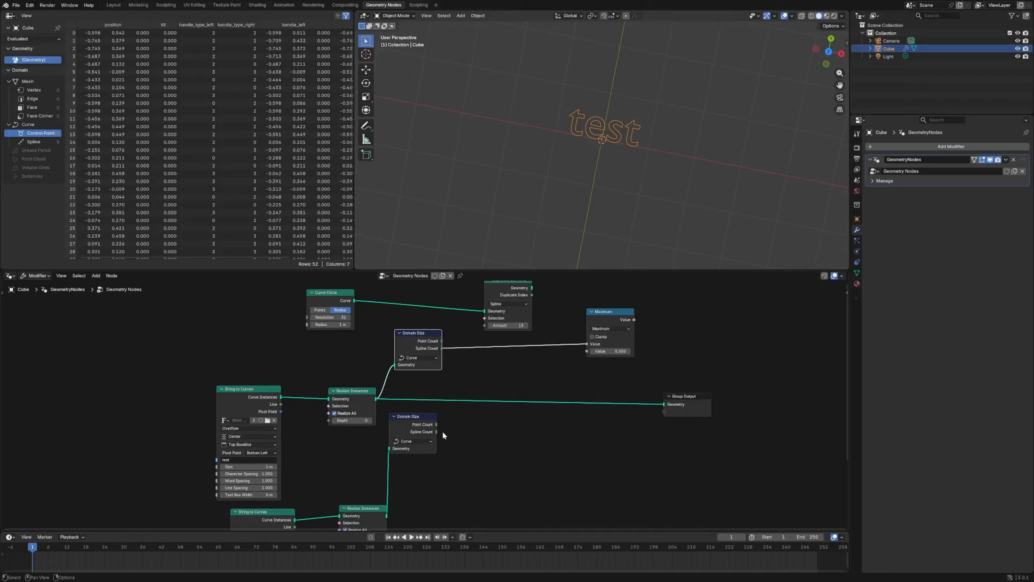
left_click_drag(436, 432, 587, 351)
left_click_drag(615, 317, 485, 325)
left_click(615, 322, "ctrl+shift")
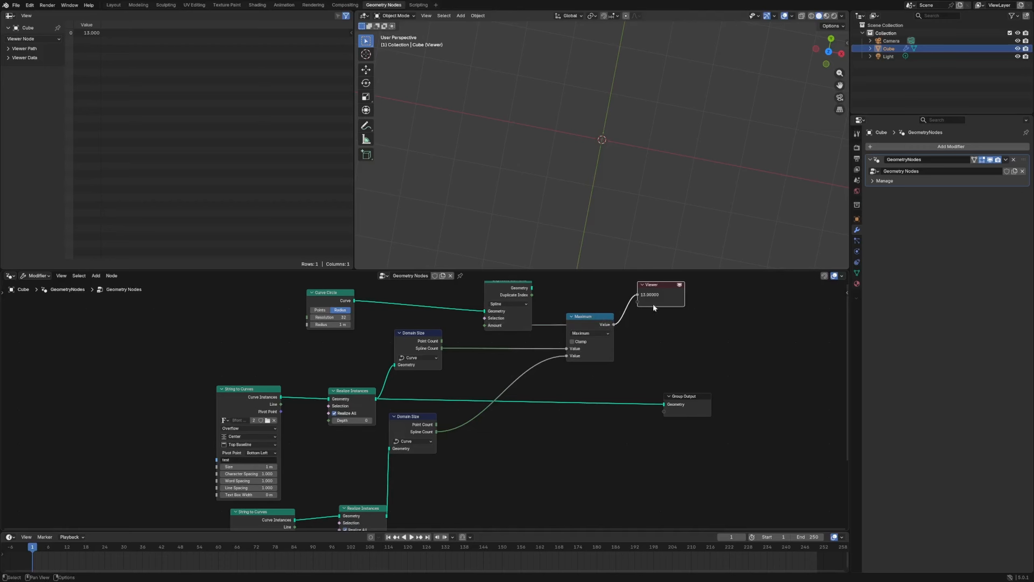
left_click(663, 298)
key("ctrl+x")
Tidy the Maximum, Duplicate Elements, Group Output and Curve Circle nodes so the links between them are readable.
left_click_drag(603, 341, 505, 368)
left_click_drag(525, 319, 553, 315)
scroll(635, 385, "down", 4)
left_click_drag(629, 402, 633, 401)
left_click_drag(511, 339, 532, 339)
left_click_drag(482, 369, 480, 362)
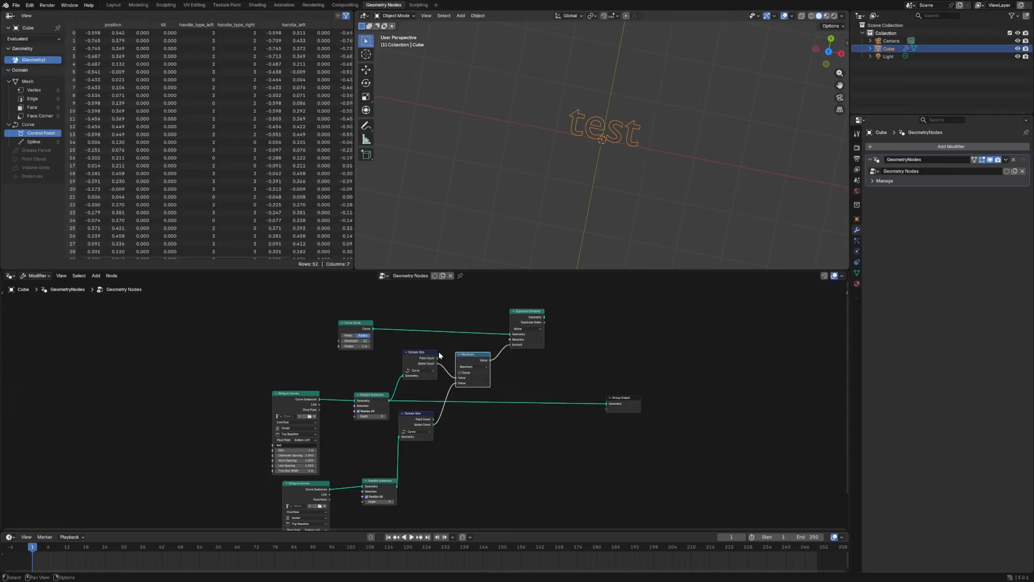
left_click_drag(353, 324, 352, 317)
middle_click_drag(301, 446, 372, 398)
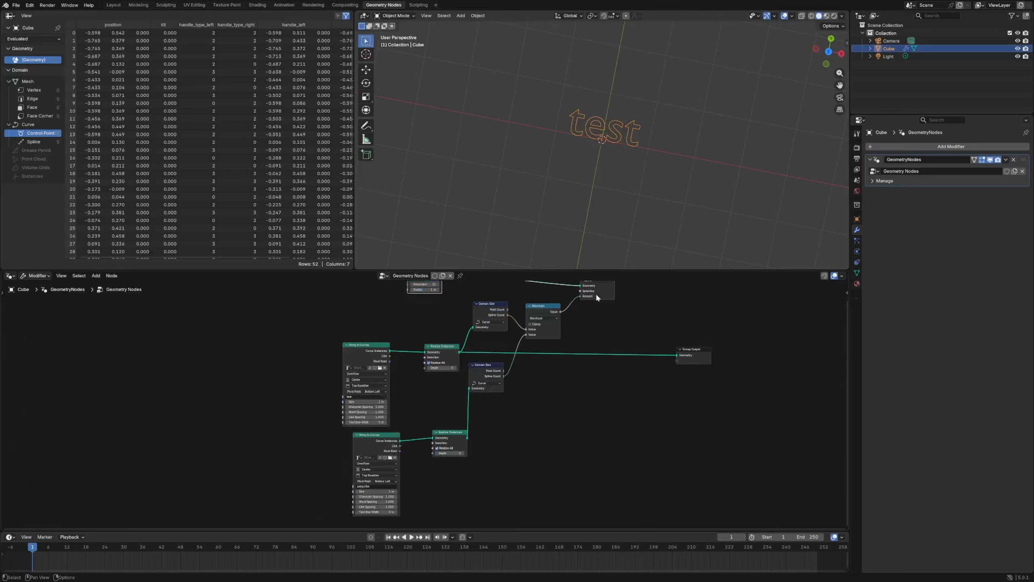
middle_click_drag(596, 297, 548, 352)
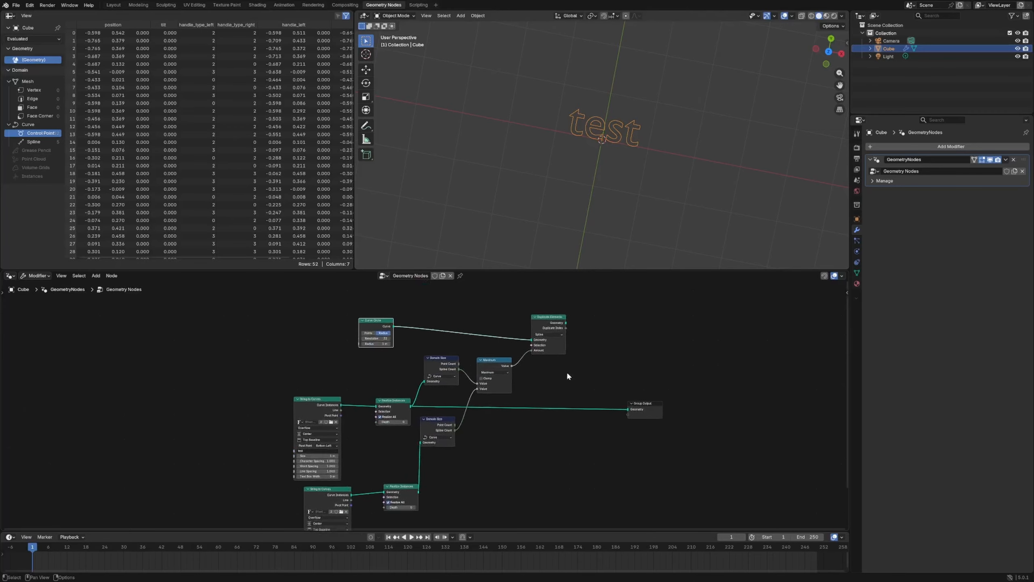
Replace the "subscribe" string with a much longer text and inspect the duplicated circles with a temporary Viewer.
middle_click_drag(363, 465, 376, 398)
left_click(334, 473)
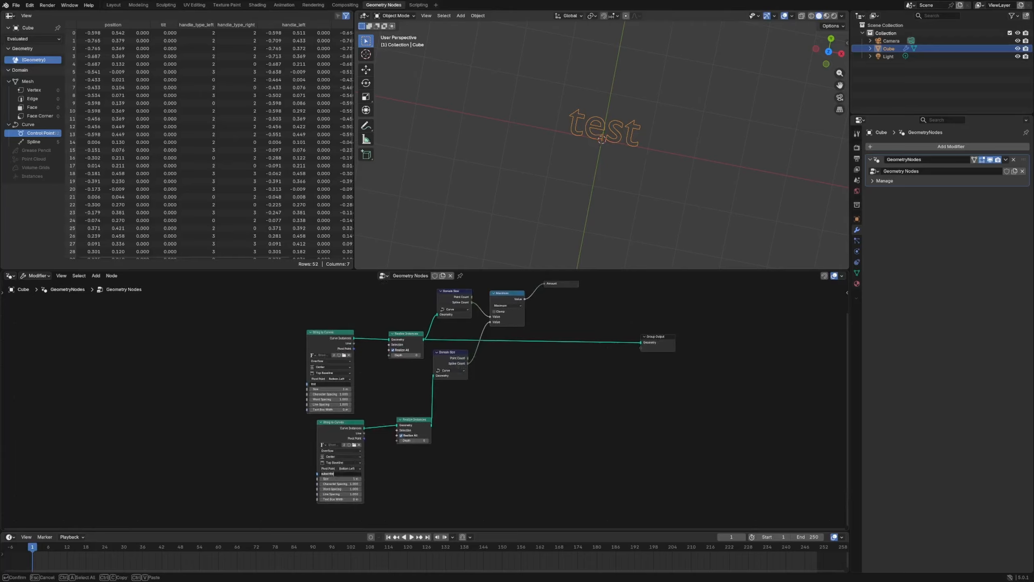
key("Return")
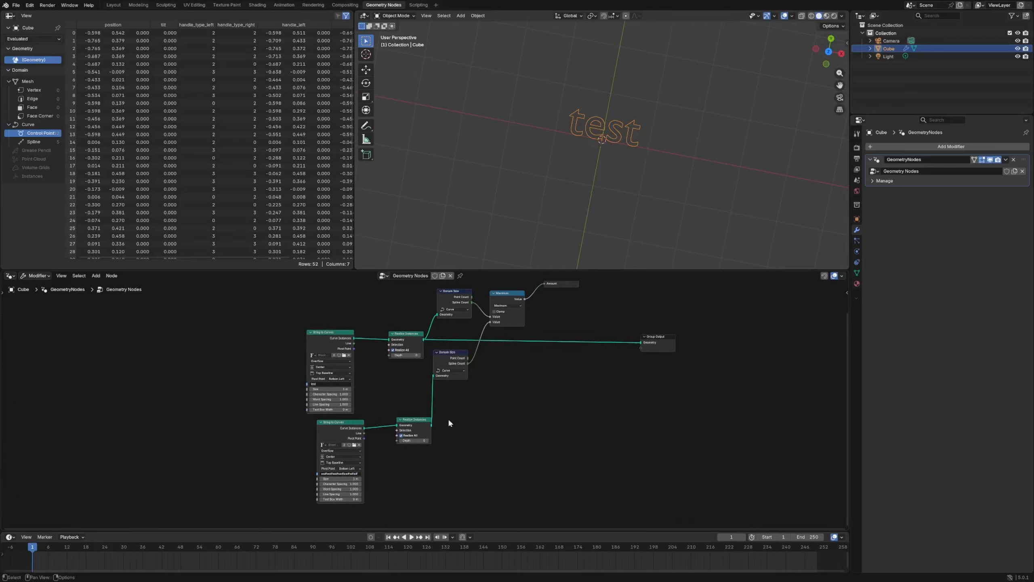
middle_click_drag(544, 338, 521, 387)
left_click(549, 310, "ctrl+shift")
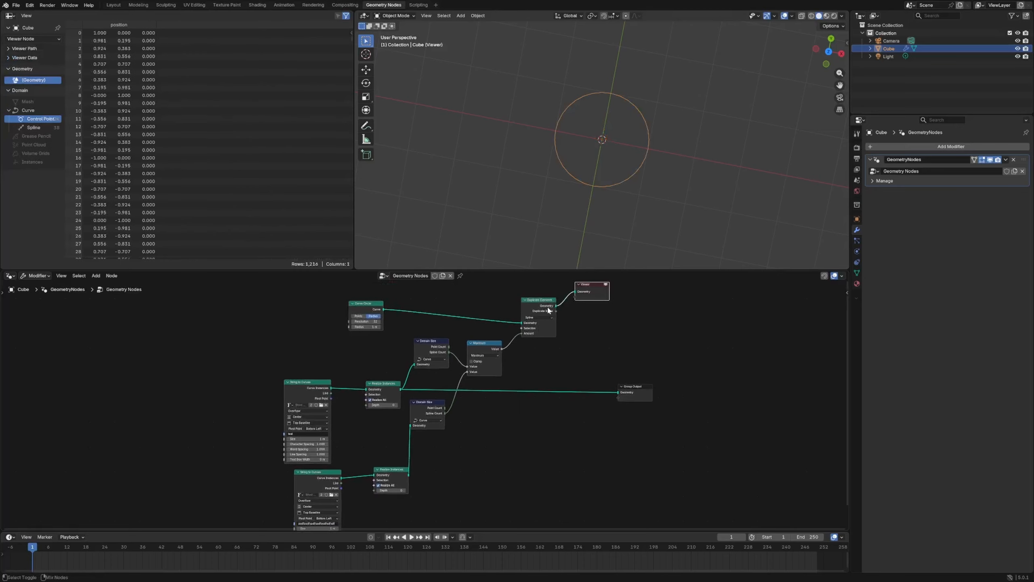
mouse_move(556, 309)
key("ctrl+x")
Set the lower String to Curves node's text back to "subscribe".
middle_click_drag(475, 462, 513, 385)
left_click(360, 447)
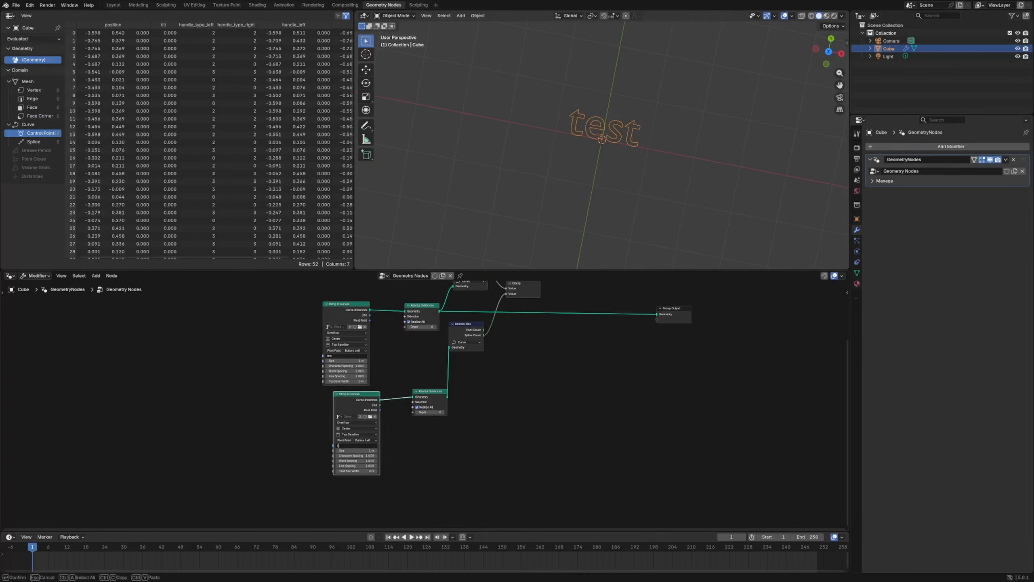
type("something")
key("Return")
Align the "subscribe" String to Curves node beneath the "test" one and reposition Duplicate Elements and Group Output.
middle_click_drag(552, 387, 482, 468)
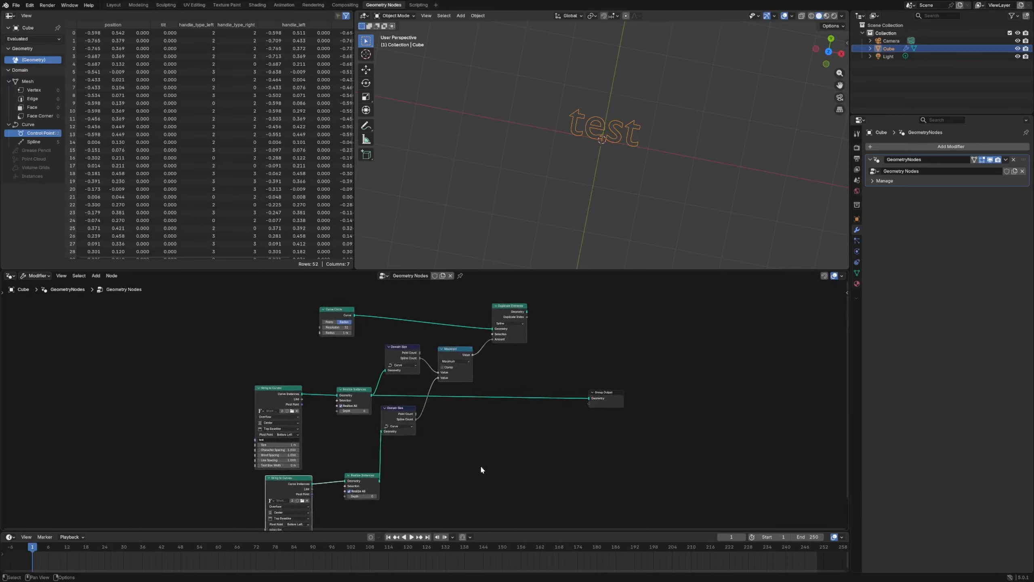
scroll(483, 440, "up", 5)
middle_click_drag(483, 432, 424, 444)
scroll(415, 426, "up", 2)
middle_click_drag(368, 459, 598, 373)
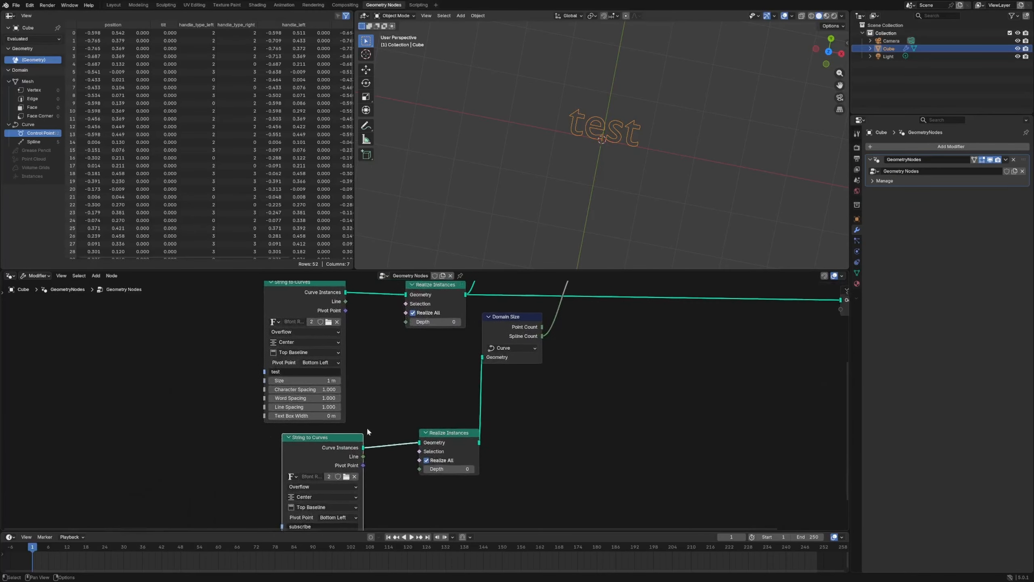
left_click_drag(351, 434, 333, 441)
scroll(407, 432, "down", 3)
middle_click_drag(506, 422, 416, 544)
left_click_drag(550, 332, 525, 325)
left_click_drag(685, 450, 720, 435)
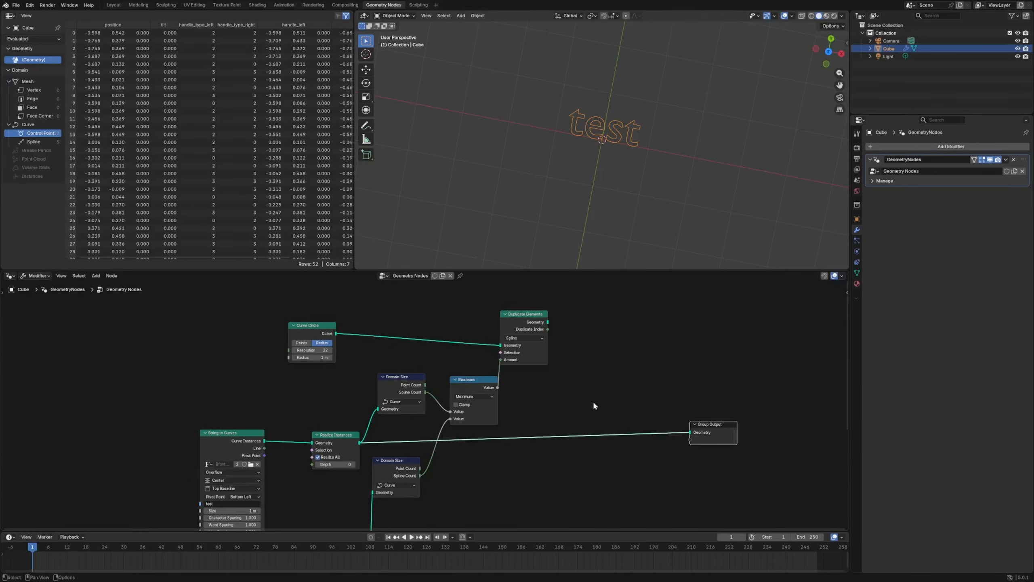
Spread out the Duplicate Elements, Maximum, Domain Size and Group Output nodes to make room for more nodes.
middle_click_drag(593, 400, 605, 391)
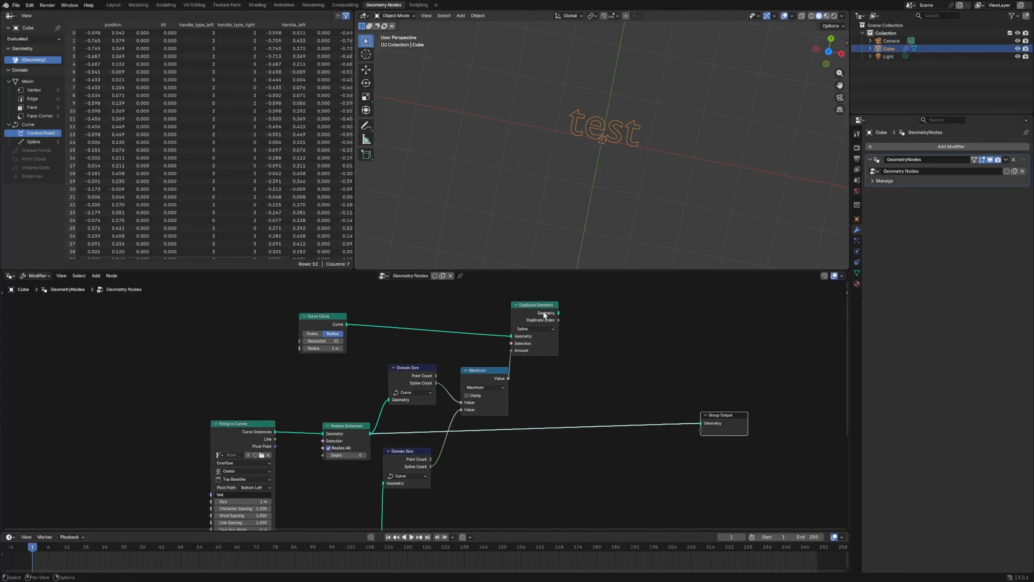
left_click_drag(544, 314, 569, 311)
left_click_drag(486, 371, 488, 364)
left_click_drag(412, 368, 412, 359)
left_click(409, 462)
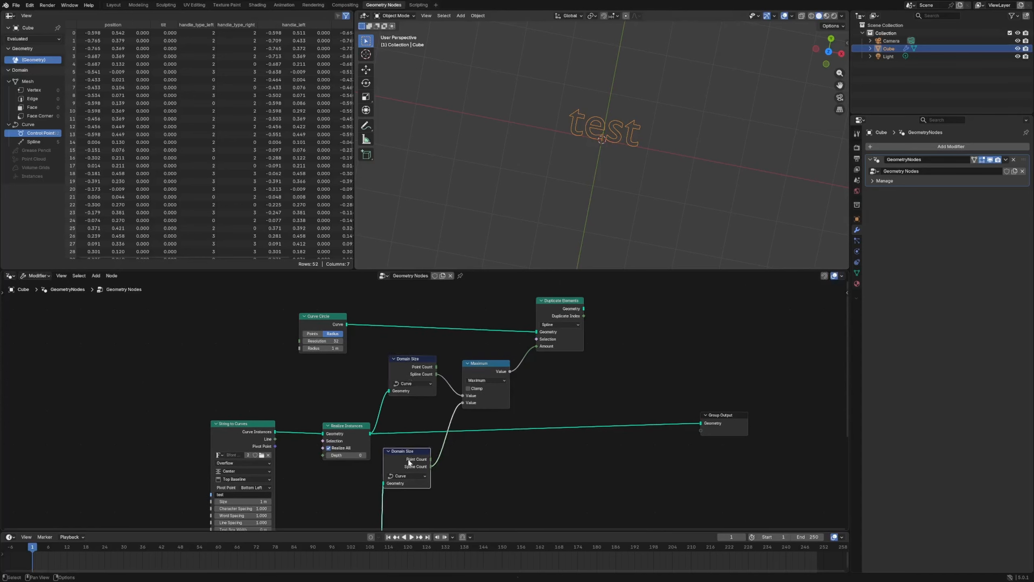
left_click_drag(409, 461, 408, 465)
middle_click_drag(559, 429, 495, 336)
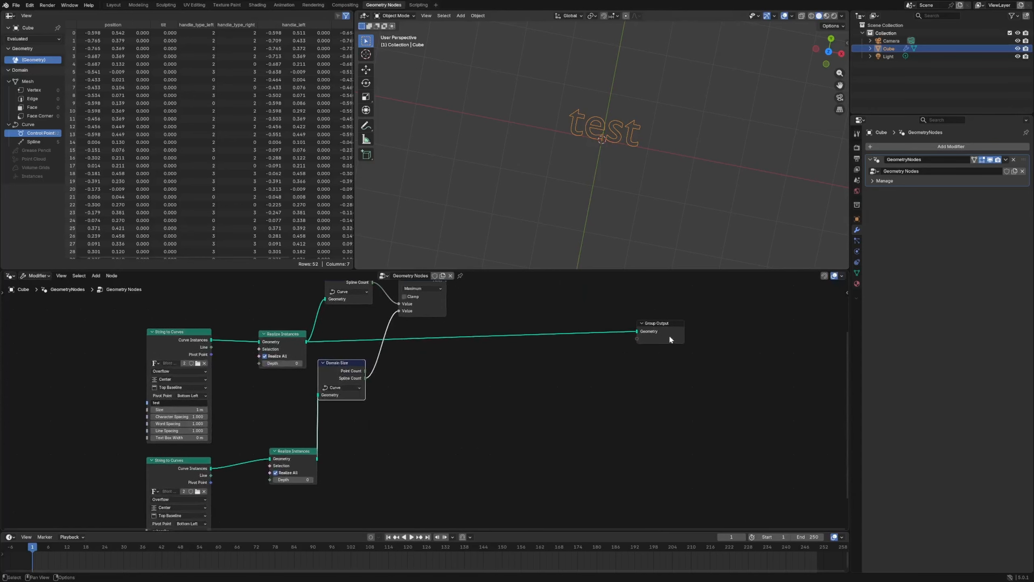
left_click_drag(669, 335, 674, 353)
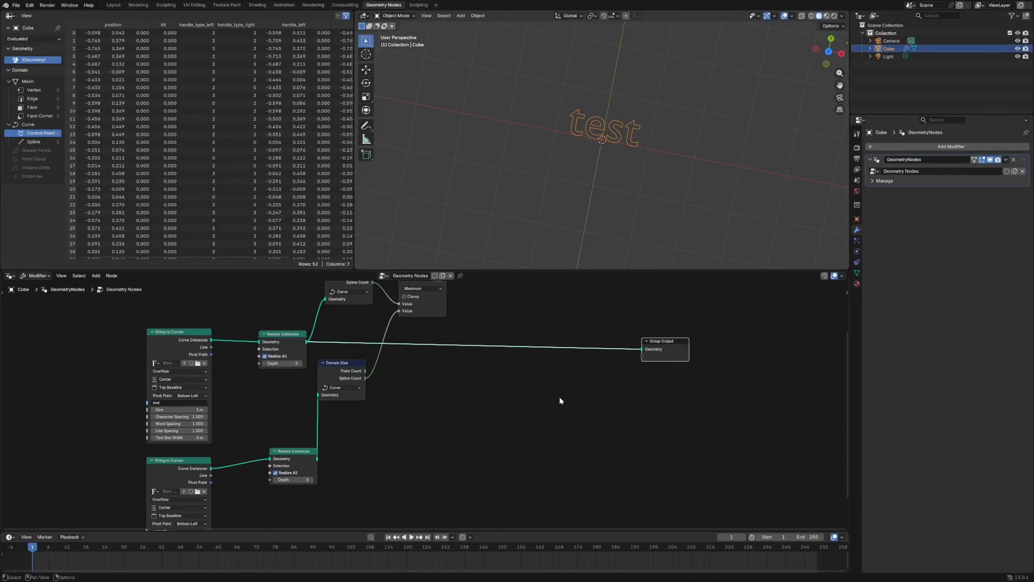
left_click_drag(647, 359, 650, 359)
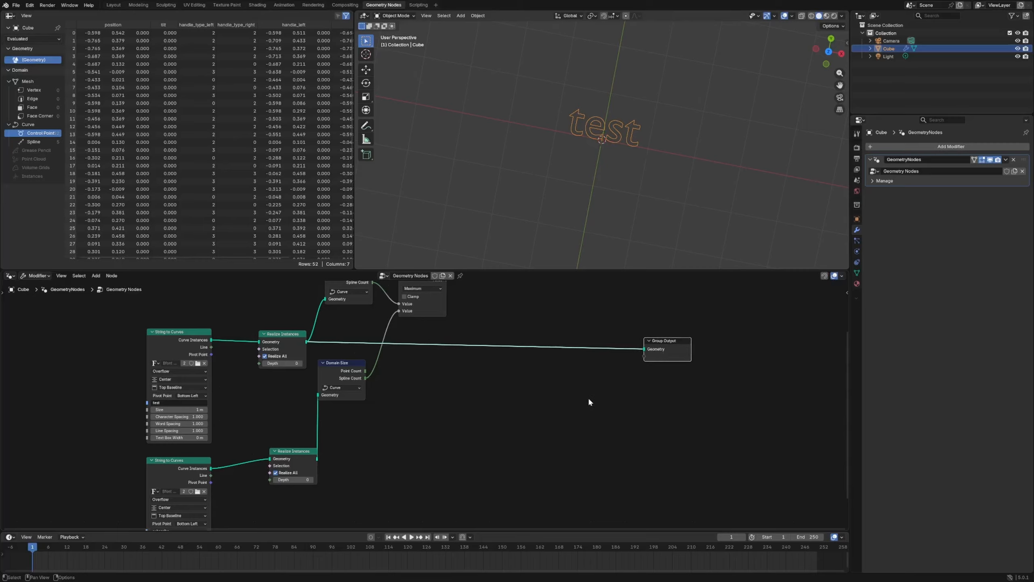
Add a Set Position node before the Group Output and feed it the Duplicate Elements geometry.
left_click(588, 396)
key("shift+a")
type("set po")
key("Return")
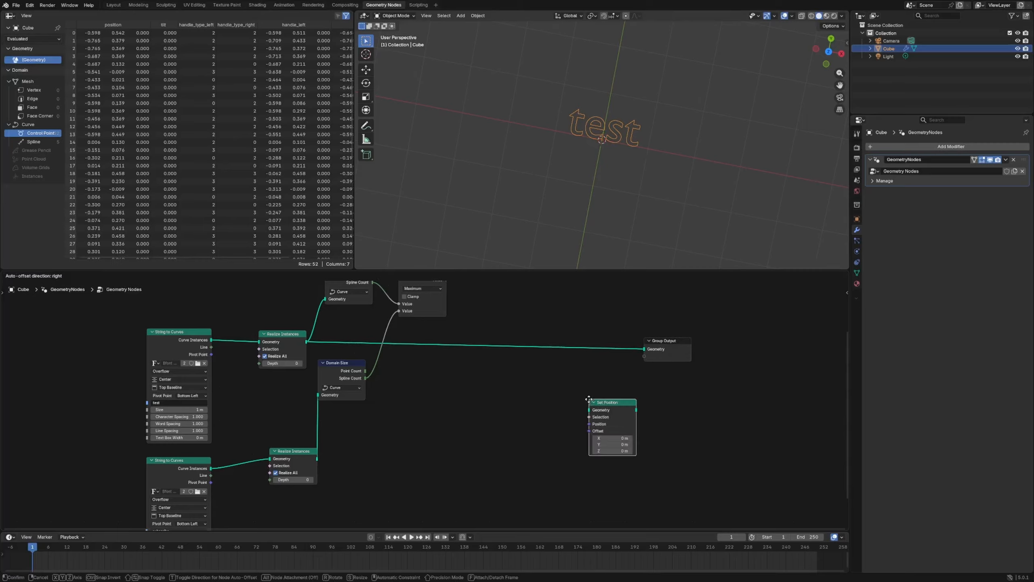
left_click(559, 336)
left_click_drag(520, 293, 559, 344)
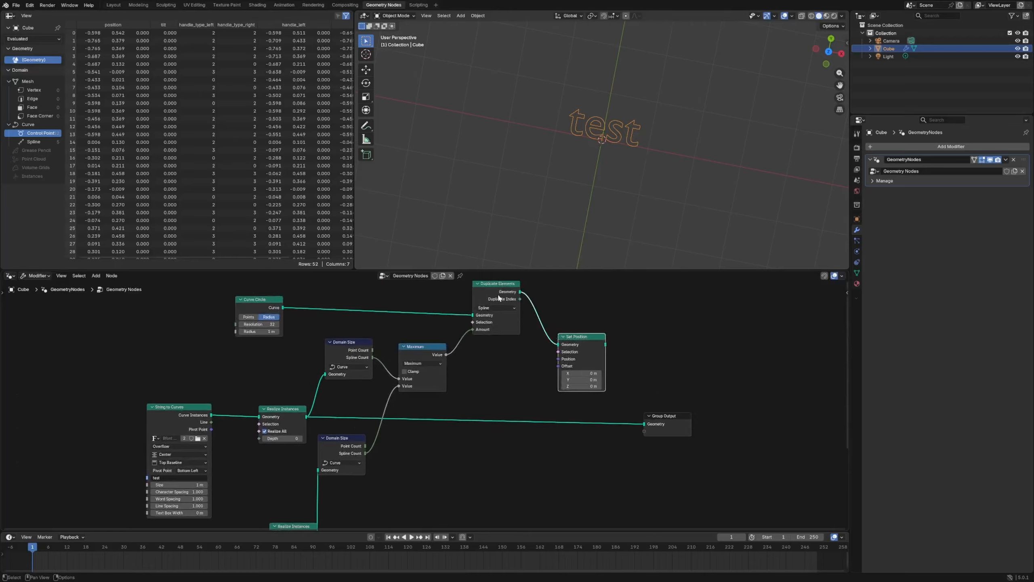
Shift the lower Domain Size node and connect Set Position to the Group Output in place of the "test" curves, leaving no Viewer.
middle_click_drag(475, 369, 530, 334)
left_click_drag(396, 407, 422, 417)
left_click(562, 435)
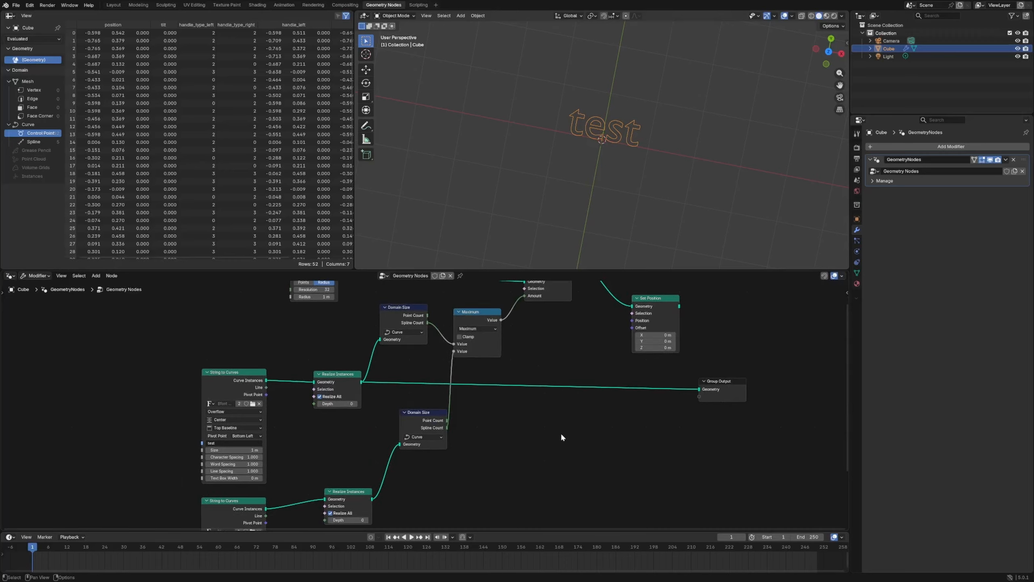
left_click(677, 305, "ctrl+shift")
left_click_drag(717, 391, 750, 394)
left_click_drag(679, 306, 733, 391)
left_click(740, 297)
key("x")
Add a Sample Index node below the Set Position node and set its domain to Spline.
key("shift+a")
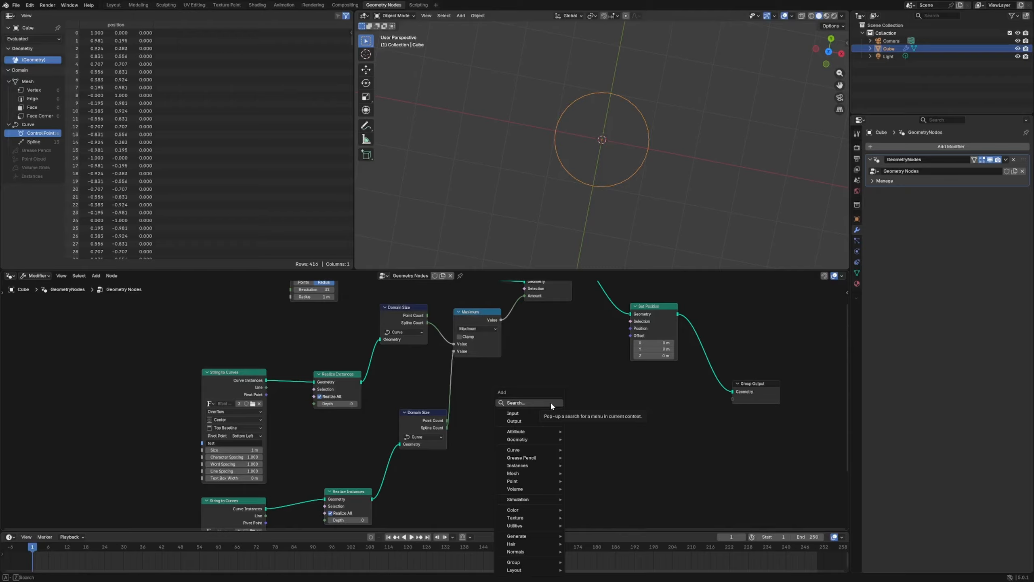
type("sample in")
left_click(544, 382)
left_click(566, 400)
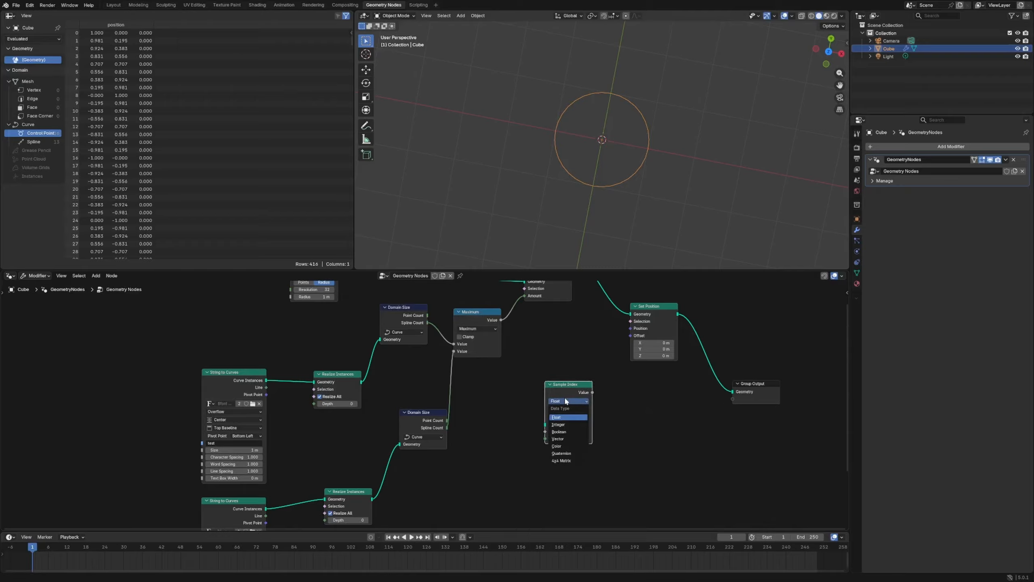
left_click(565, 401)
left_click(563, 409)
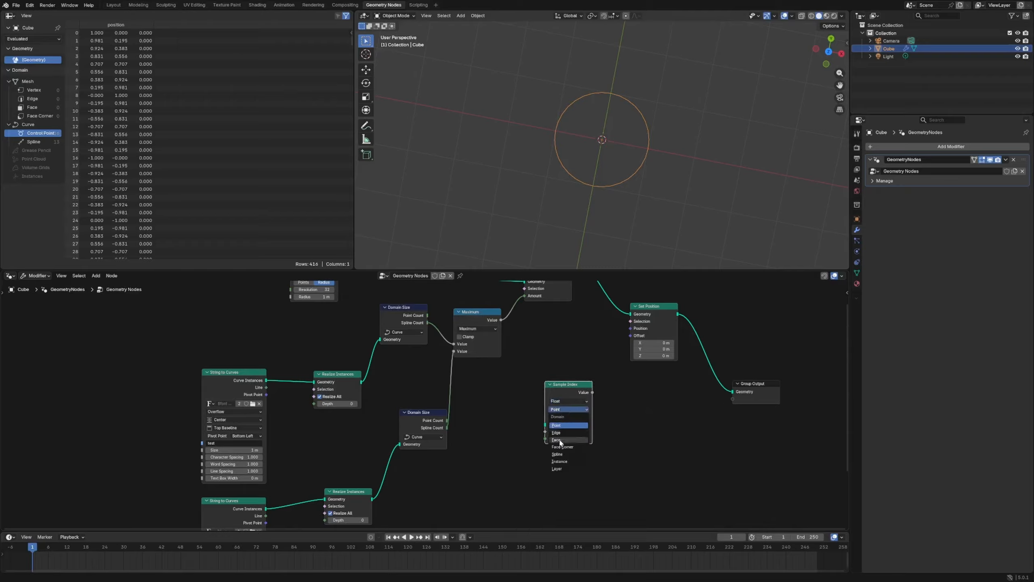
left_click(561, 453)
Feed the "test" Realize Instances geometry into the Sample Index node and reposition that node.
left_click_drag(565, 382, 563, 367)
left_click_drag(361, 382, 394, 382)
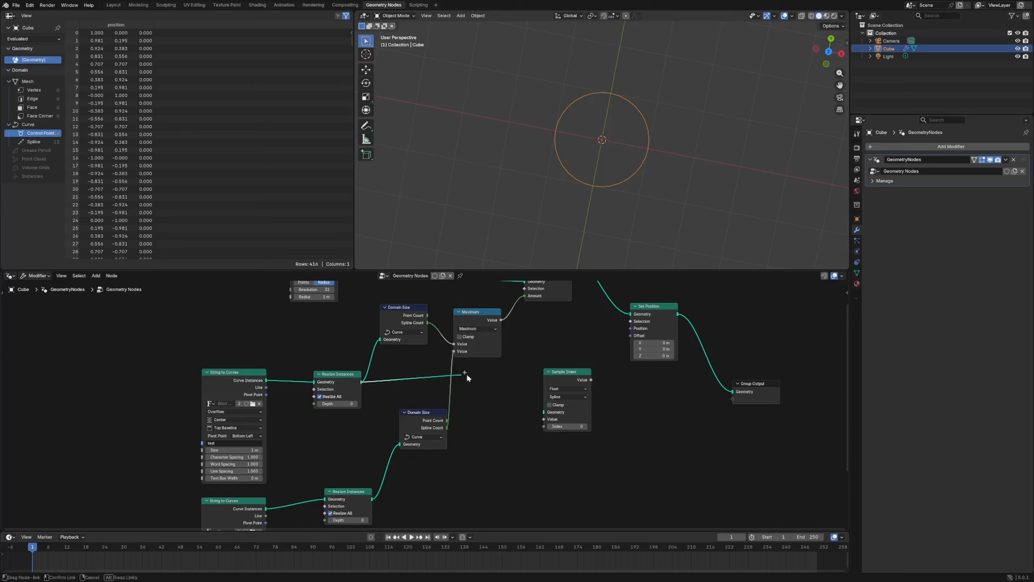
left_click_drag(467, 374, 544, 412)
left_click_drag(566, 371, 555, 358)
Add a Position node, set Sample Index's data type to Vector and connect Position to its Value input.
key("shift+a")
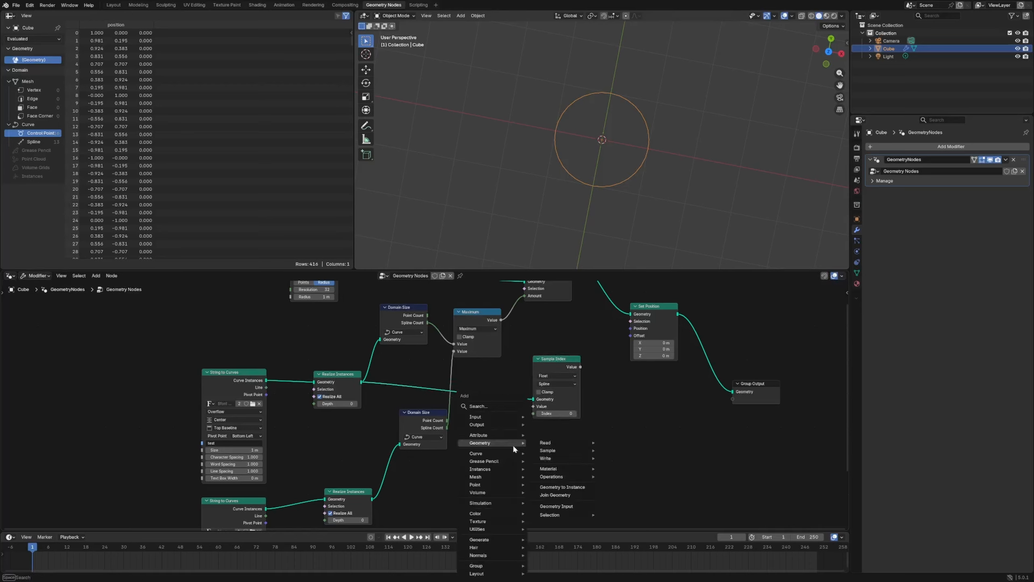
type("pos")
key("Return")
left_click(513, 446)
left_click(563, 376)
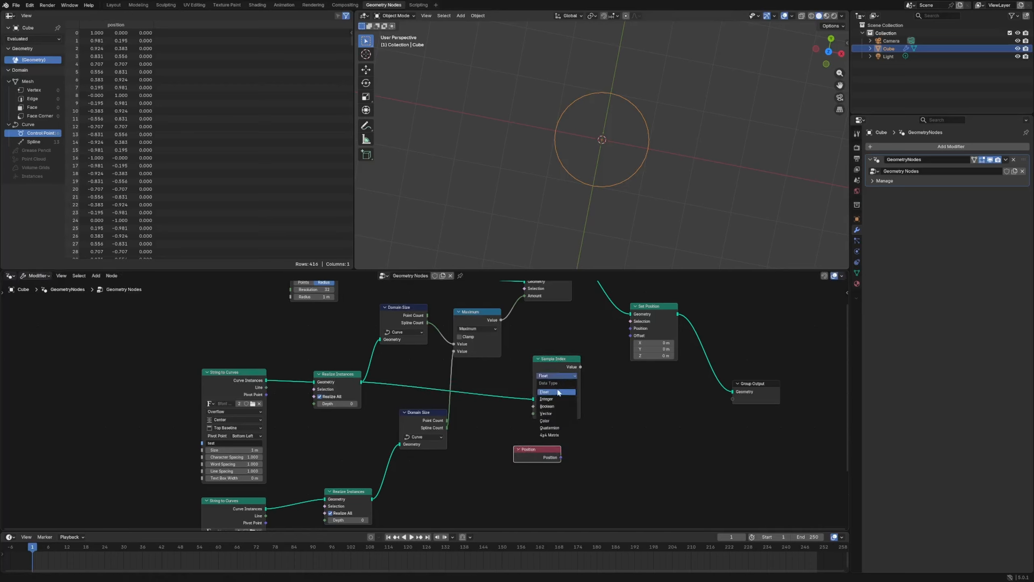
left_click(550, 413)
left_click_drag(561, 457, 560, 453)
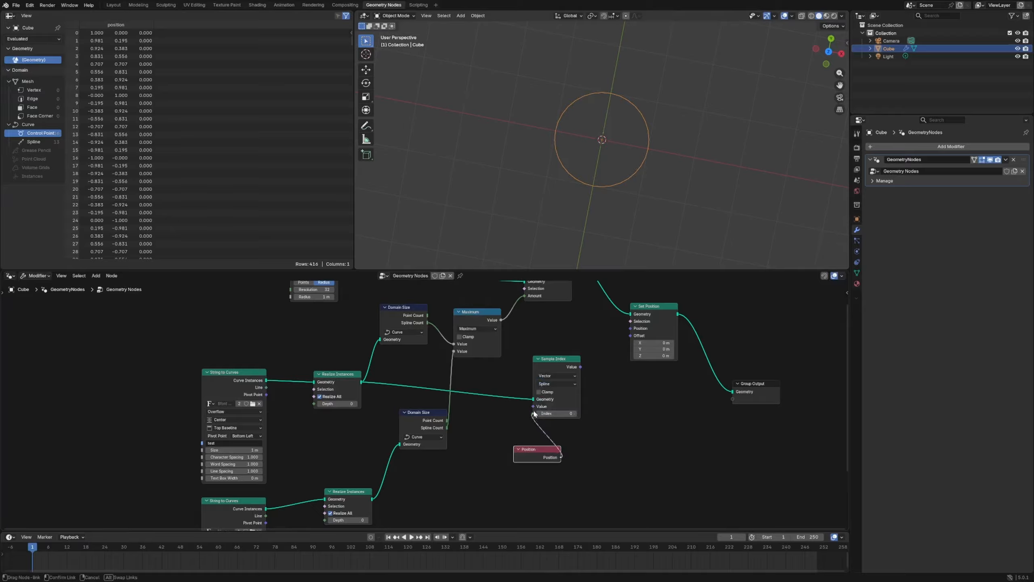
left_click_drag(533, 411, 533, 407)
left_click_drag(532, 445, 494, 418)
Add an Index node and connect it to the Index input of Sample Index.
key("shift+a")
type("ind")
key("Return")
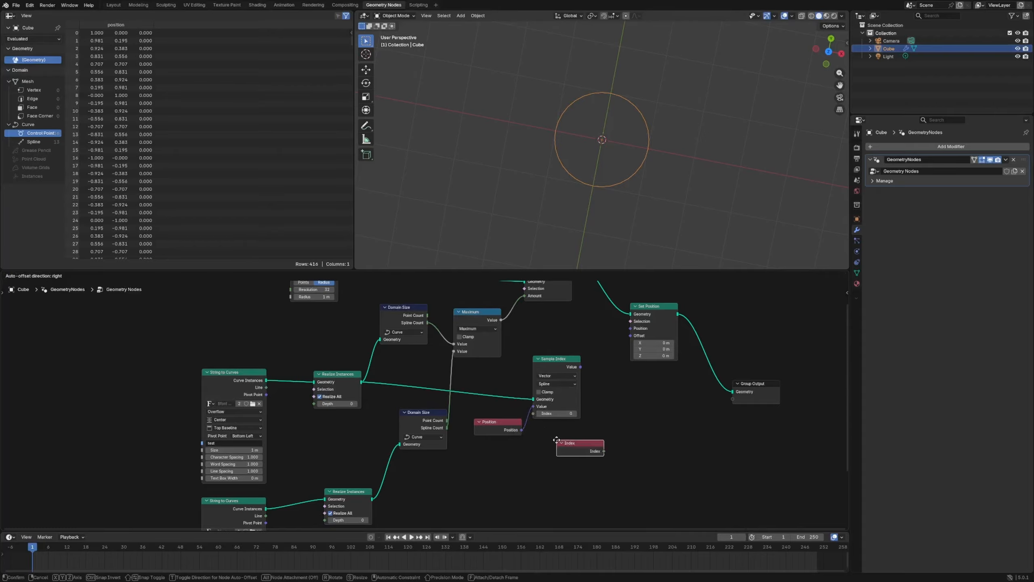
left_click(557, 441)
left_click_drag(603, 451, 519, 459)
left_click_drag(504, 429, 504, 428)
Connect Sample Index's Value to Set Position's Position input and reposition Set Position, Group Output and the "test" Realize Instances node.
scroll(533, 448, "up", 4)
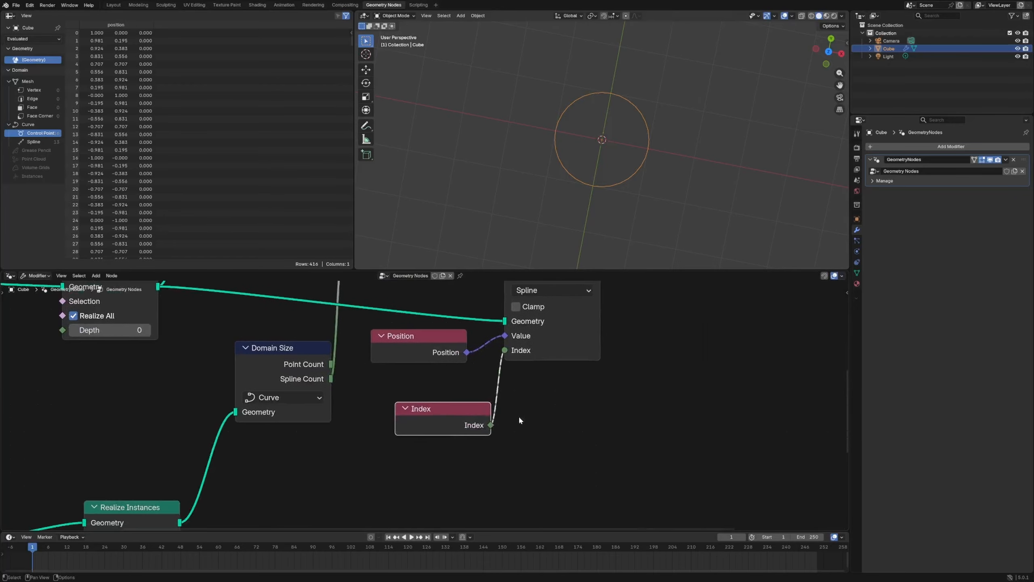
scroll(519, 417, "up", 2)
middle_click_drag(516, 414, 499, 440)
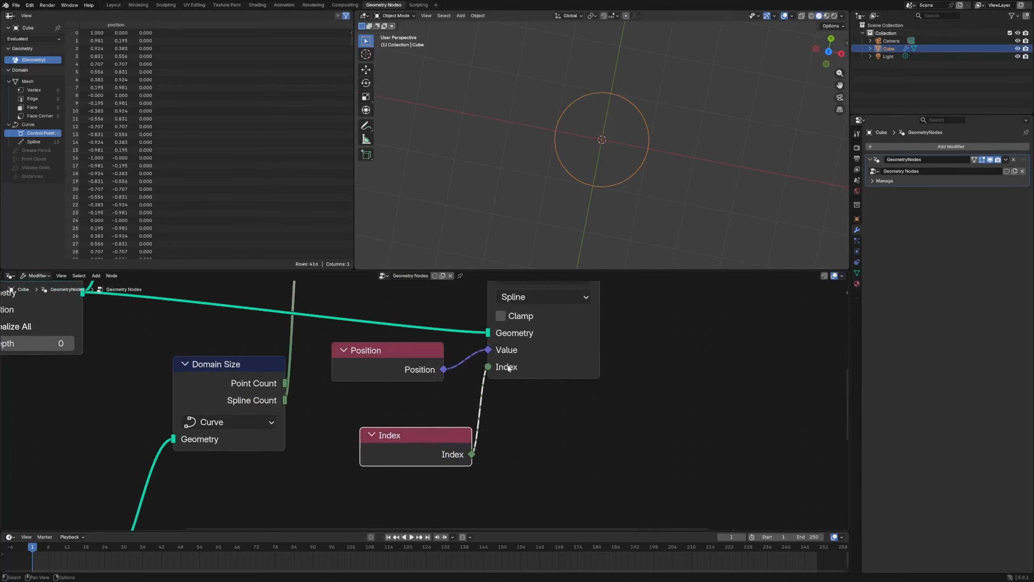
scroll(508, 368, "down", 2)
middle_click_drag(538, 388, 416, 431)
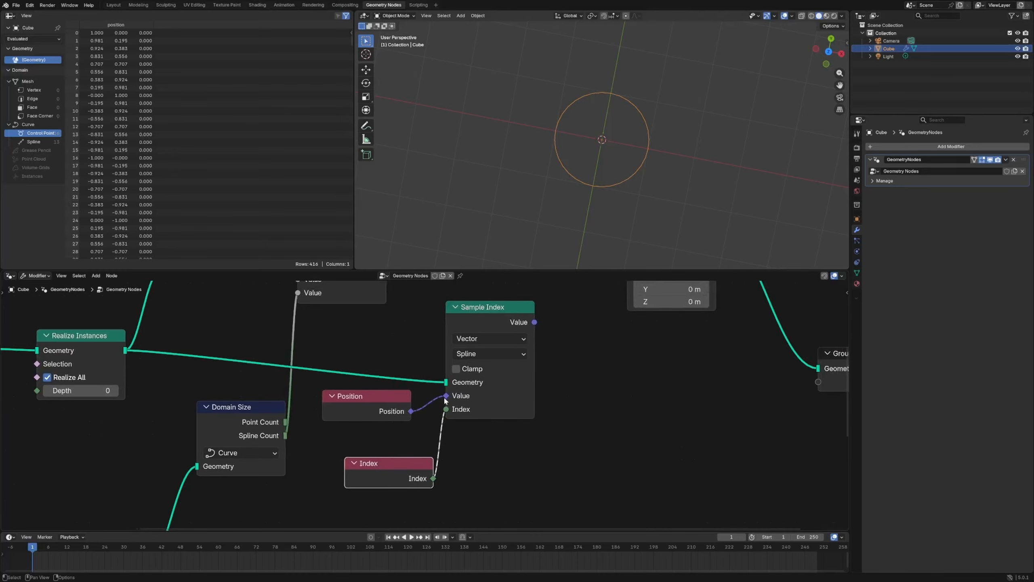
scroll(522, 399, "down", 2)
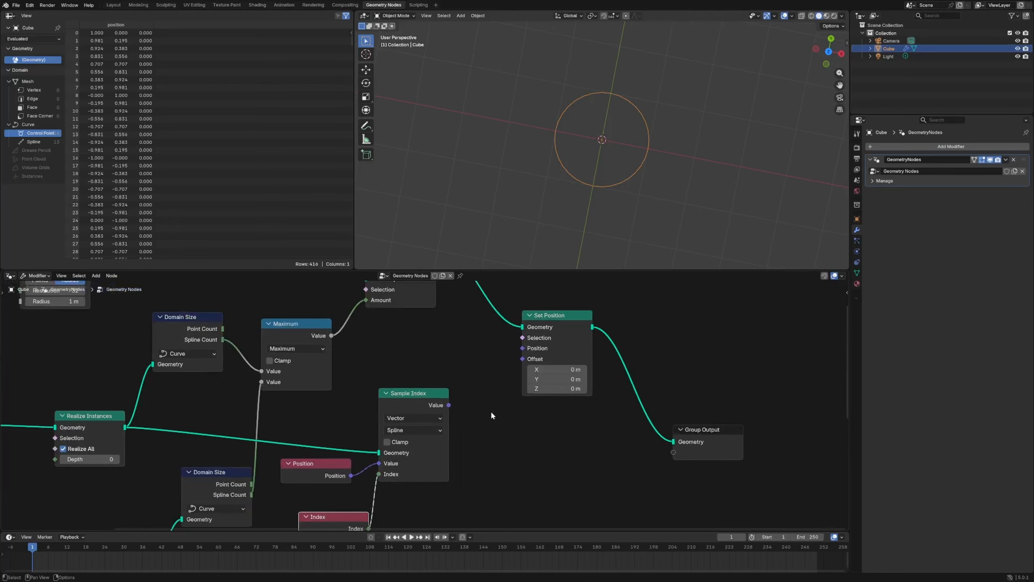
left_click_drag(449, 405, 522, 348)
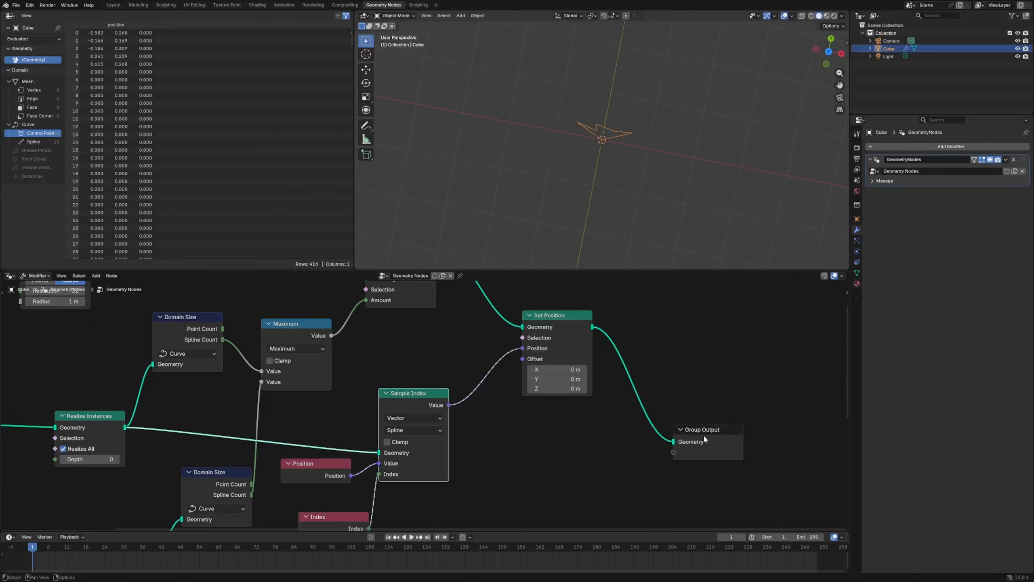
left_click_drag(704, 439, 726, 420)
left_click_drag(578, 324, 585, 336)
mouse_move(619, 177)
middle_mouse_down()
mouse_move(638, 173)
mouse_move(604, 172)
middle_mouse_up()
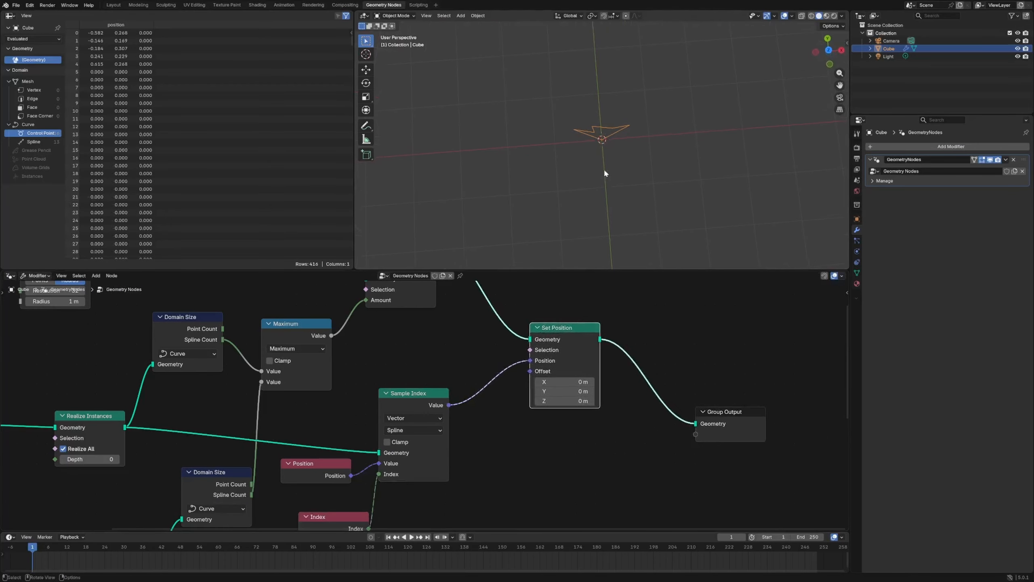
scroll(519, 374, "down", 4)
middle_click_drag(430, 401, 522, 395)
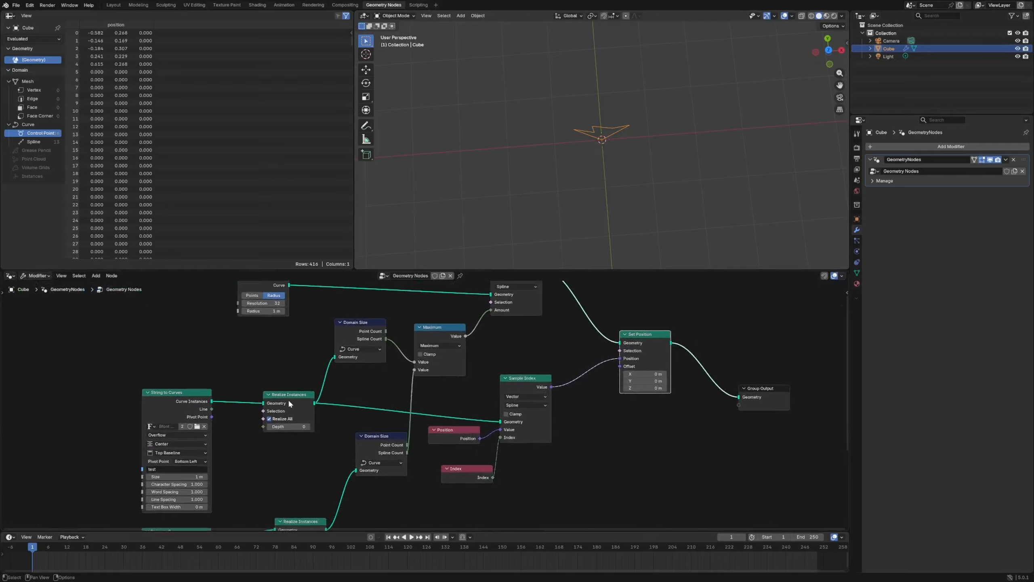
mouse_move(289, 403)
left_mouse_down()
mouse_move(272, 403)
mouse_move(282, 411)
left_mouse_up()
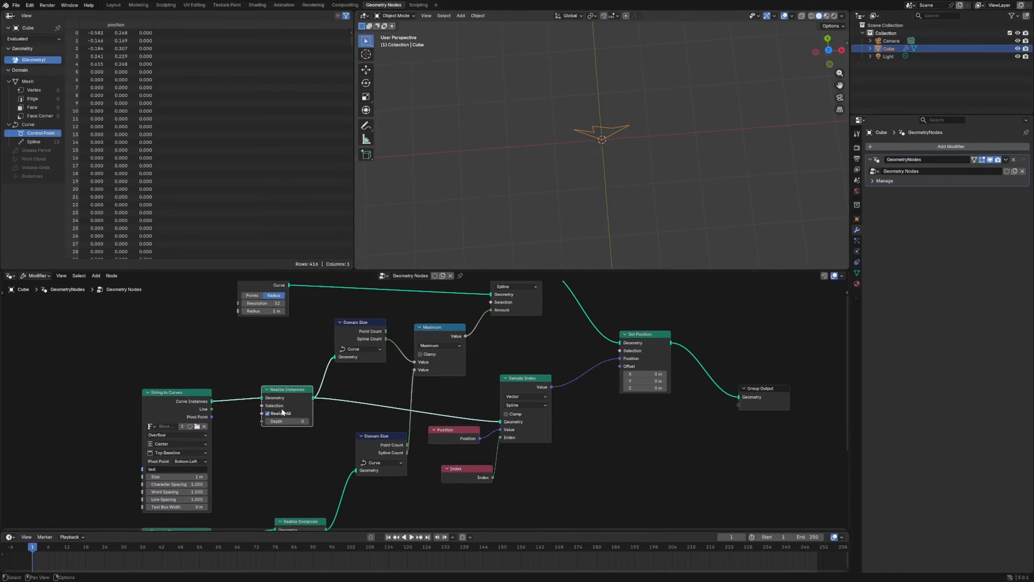
middle_click_drag(273, 458, 348, 429)
key("shift+a")
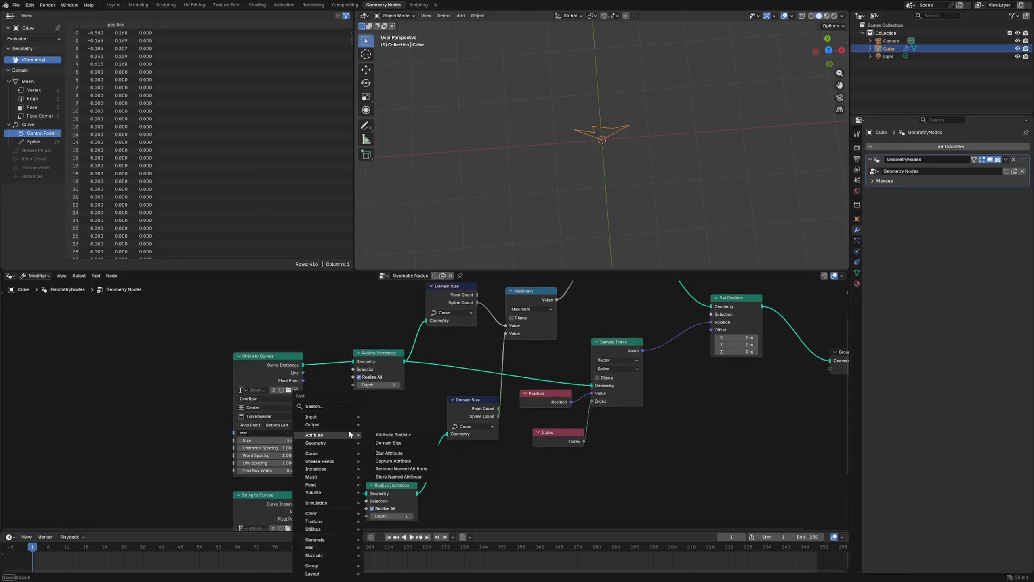
type("reai")
key("Return")
left_click(342, 430)
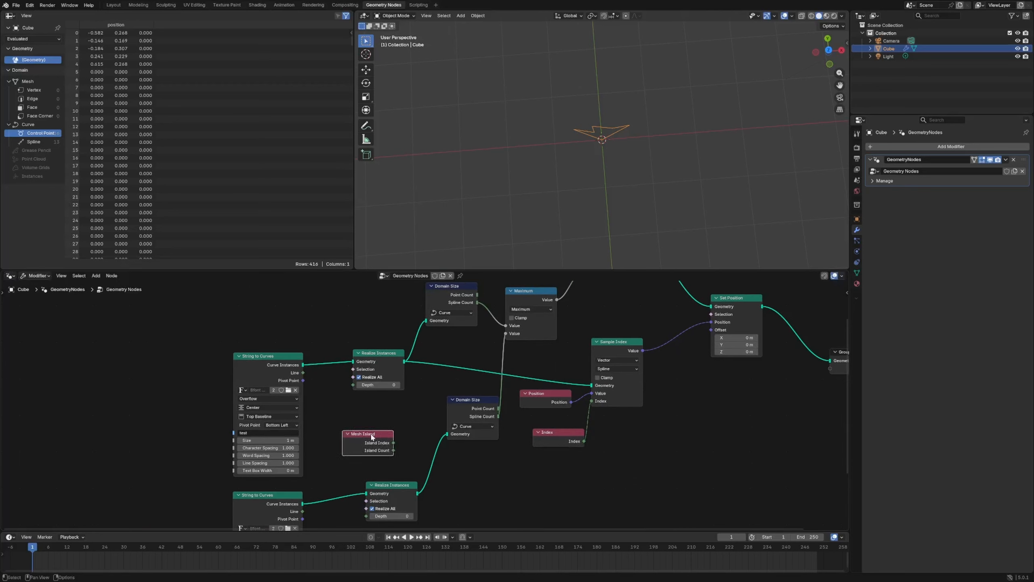
key("x")
Insert a Resample Curve node right after the "test" Realize Instances node, ahead of the Domain Size and Sample Index branches.
key("shift+a")
type("rea")
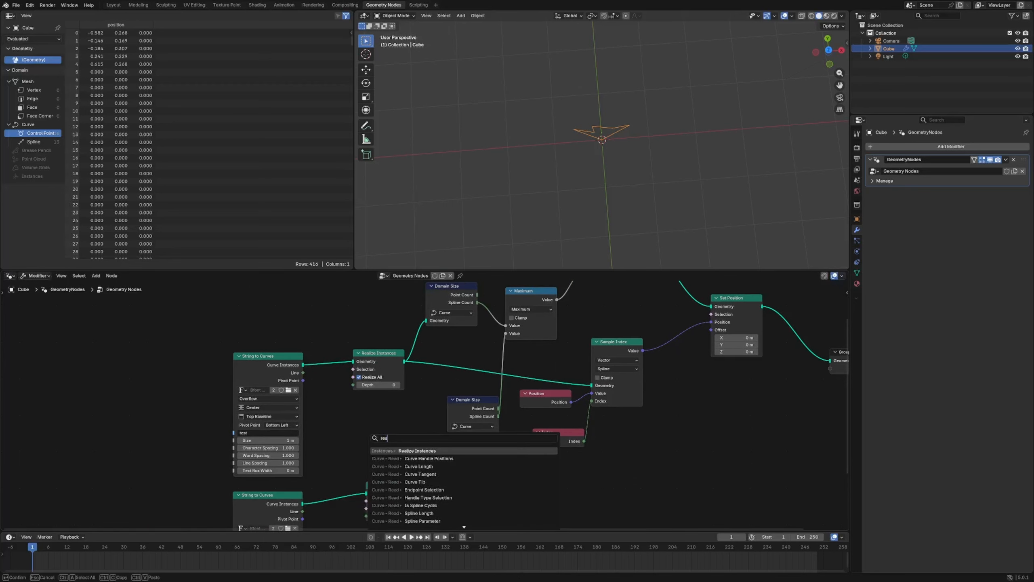
type("smp")
key("Return")
left_click(329, 354)
left_click_drag(343, 386, 366, 387)
mouse_move(406, 355)
left_mouse_down()
mouse_move(385, 358)
mouse_move(415, 351)
left_mouse_up()
left_click(337, 356)
left_click_drag(400, 353, 369, 352)
left_click_drag(462, 346, 440, 344)
scroll(509, 411, "down", 2)
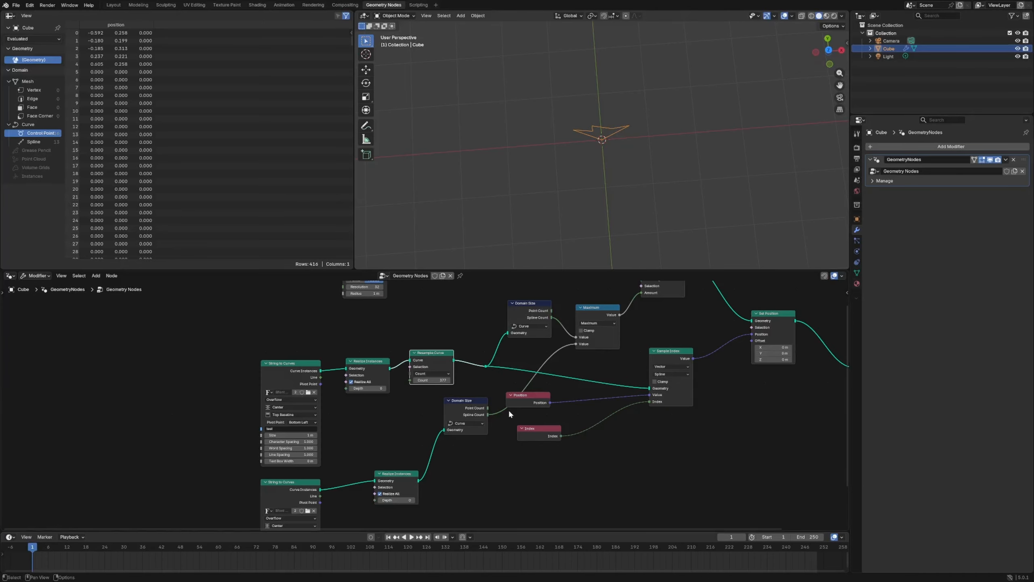
Set Sample Index's domain to Point and reposition the nodes around Resample Curve and Curve Circle.
left_click(667, 373)
left_click(663, 389)
left_click_drag(432, 380, 442, 346)
left_click_drag(376, 360, 376, 352)
middle_click_drag(426, 326, 429, 386)
left_click_drag(376, 325, 400, 322)
Set the Resample Curve count to 32 to match the Curve Circle resolution.
left_click(435, 433)
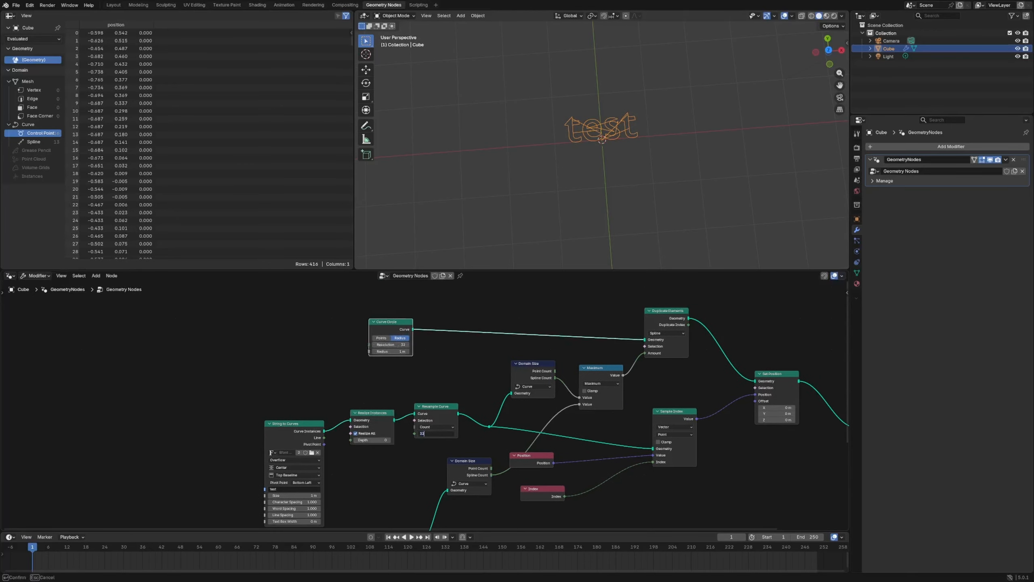
key("Return")
left_click_drag(438, 433, 422, 433)
left_click(439, 433)
type("32")
key("Return")
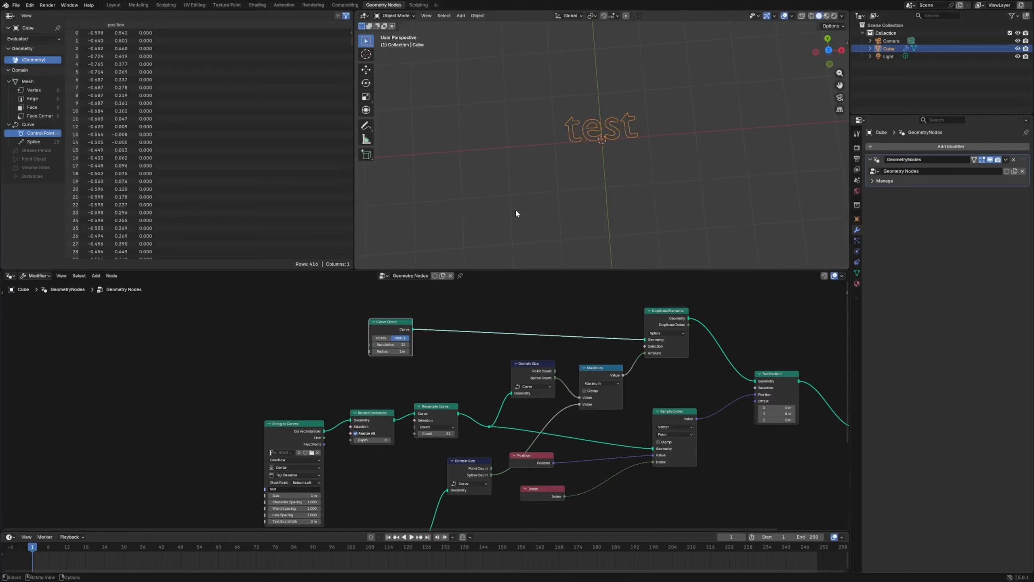
Tidy the layout of the "test" curve nodes, Position, Index, Sample Index, Set Position and Group Output.
scroll(612, 129, "up", 5)
scroll(643, 125, "down", 2)
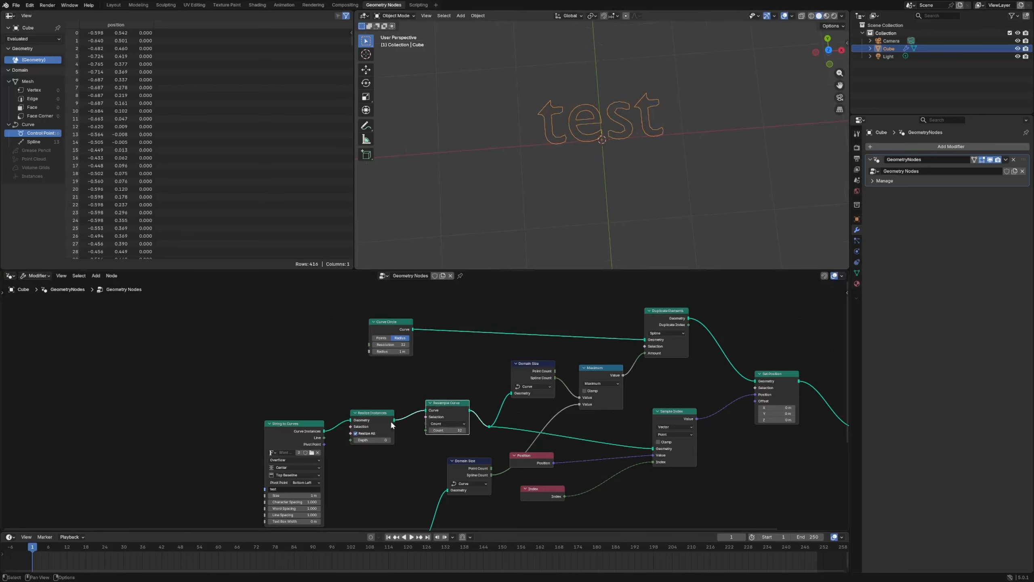
scroll(417, 434, "down", 2)
scroll(588, 417, "up", 3)
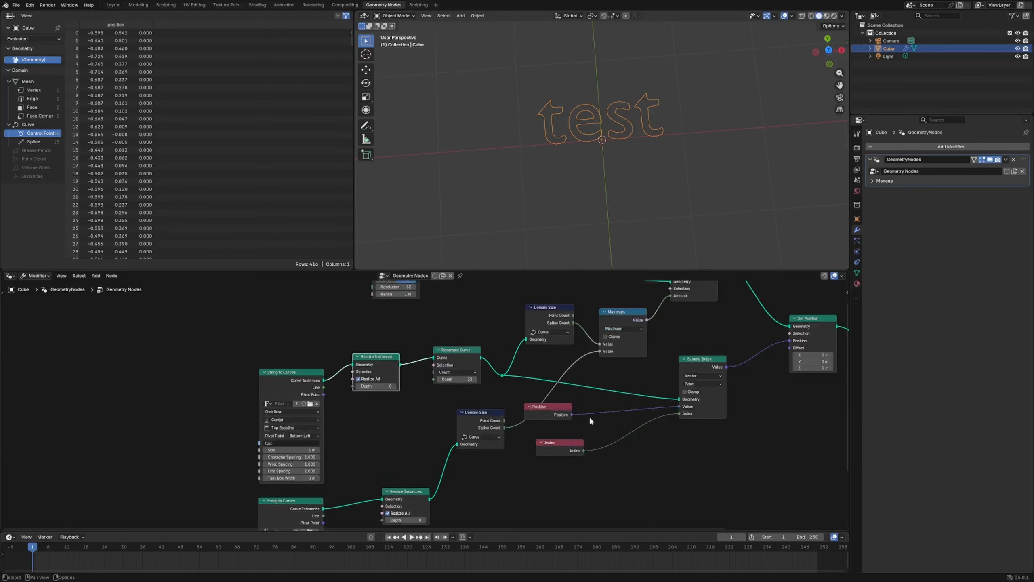
left_click_drag(507, 381, 584, 369)
middle_click_drag(576, 402, 446, 436)
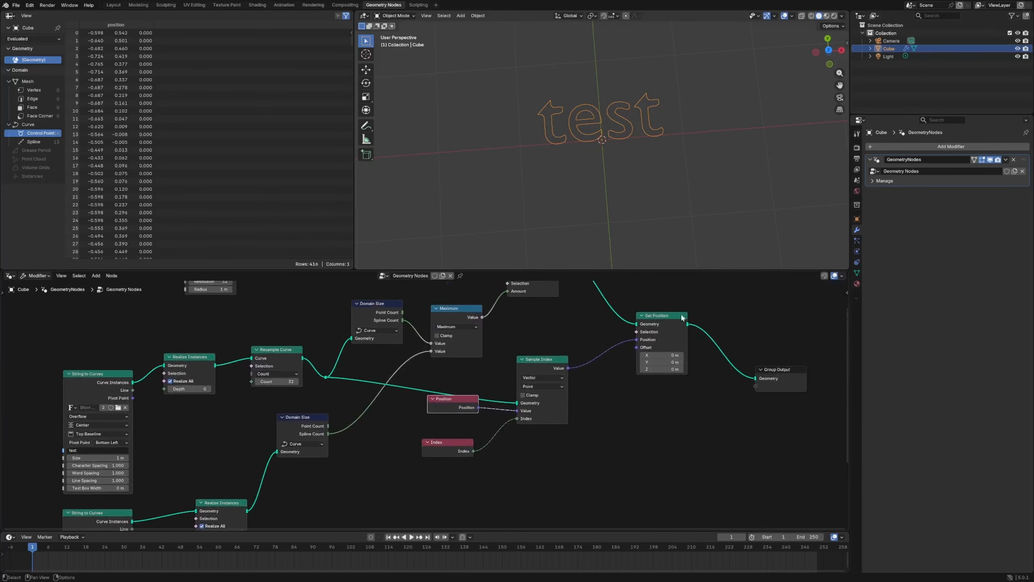
left_click_drag(682, 316, 683, 323)
left_click_drag(783, 368, 795, 368)
left_click_drag(550, 363, 556, 366)
left_click_drag(469, 407, 482, 440)
left_click(468, 417)
Group the Sample Index, Position and Index nodes into a node group named "point pos".
left_click_drag(575, 465, 439, 403)
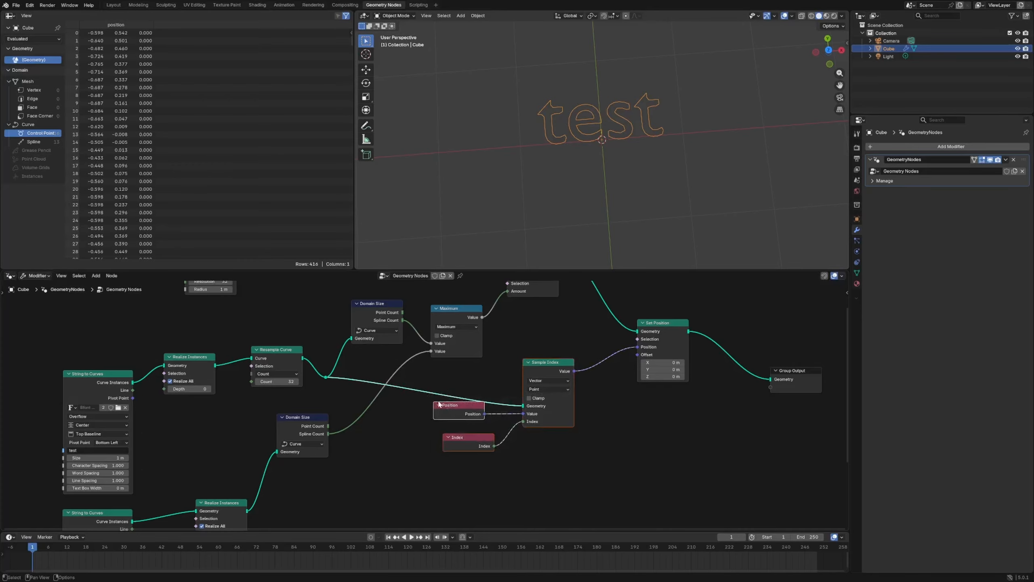
key("ctrl+g")
key("Tab")
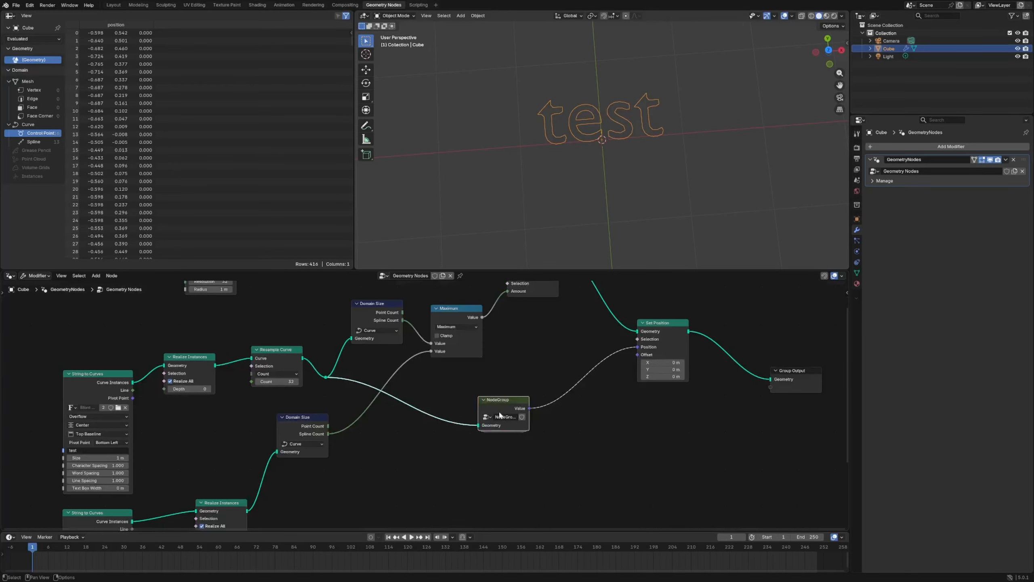
double_click(505, 417)
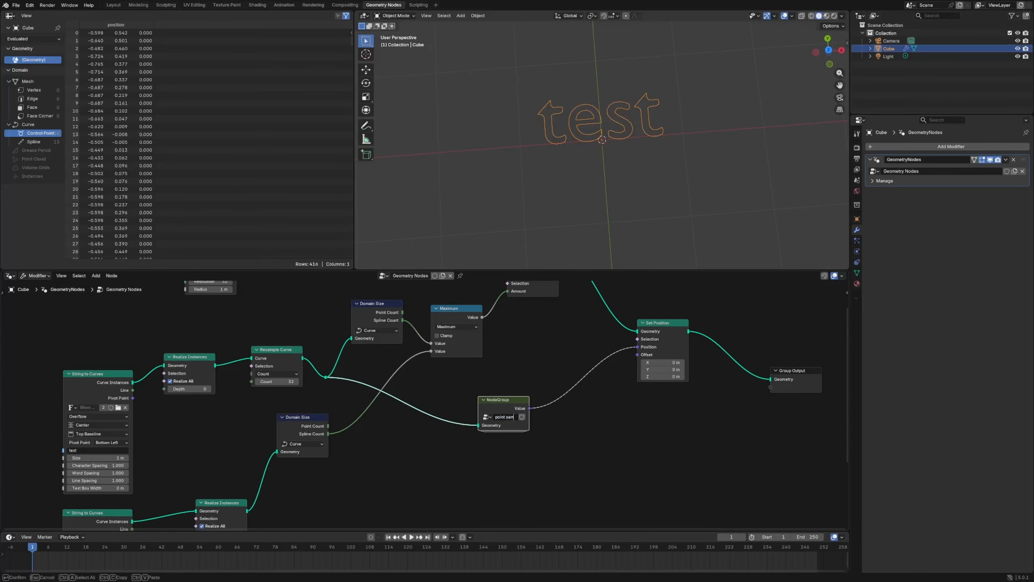
key("Return")
left_click_drag(501, 421, 503, 389)
left_click(508, 386)
type("point pos")
key("Return")
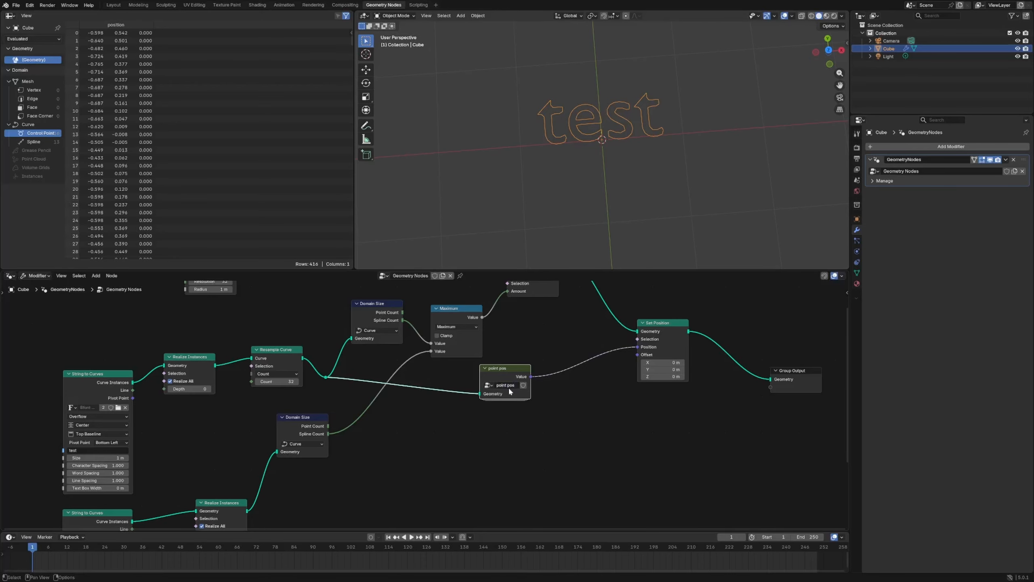
Duplicate the point pos group, place the copy below the original and shift the lower Domain Size node aside.
key("shift+d")
left_click(505, 474)
middle_click_drag(404, 462, 408, 403)
left_click_drag(311, 360, 324, 354)
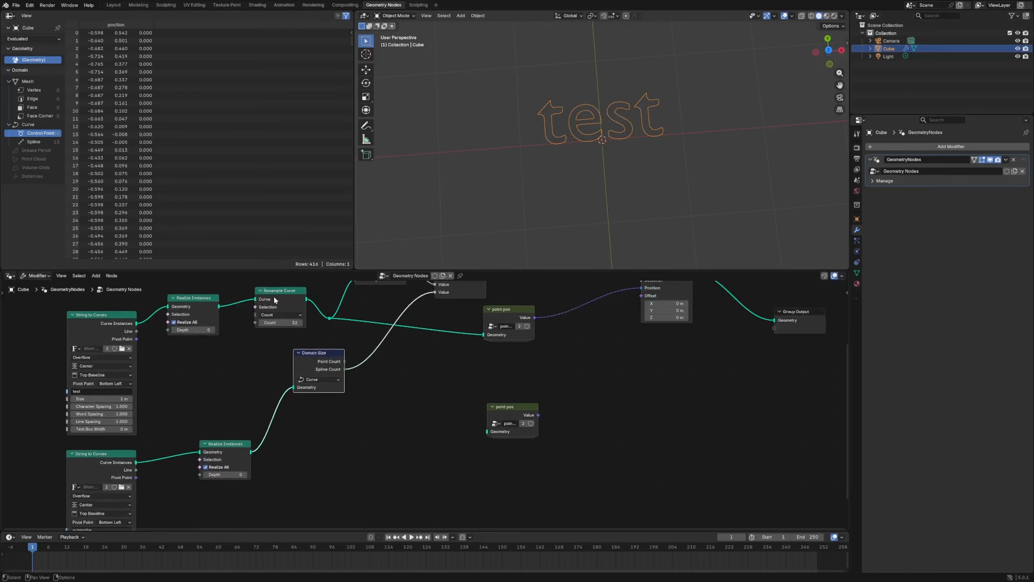
Insert a duplicate of Resample Curve after the "subscribe" Realize Instances node and feed it to the lower point pos group.
left_click(276, 301)
key("shift+d")
left_click(287, 409)
left_click_drag(317, 408, 486, 431)
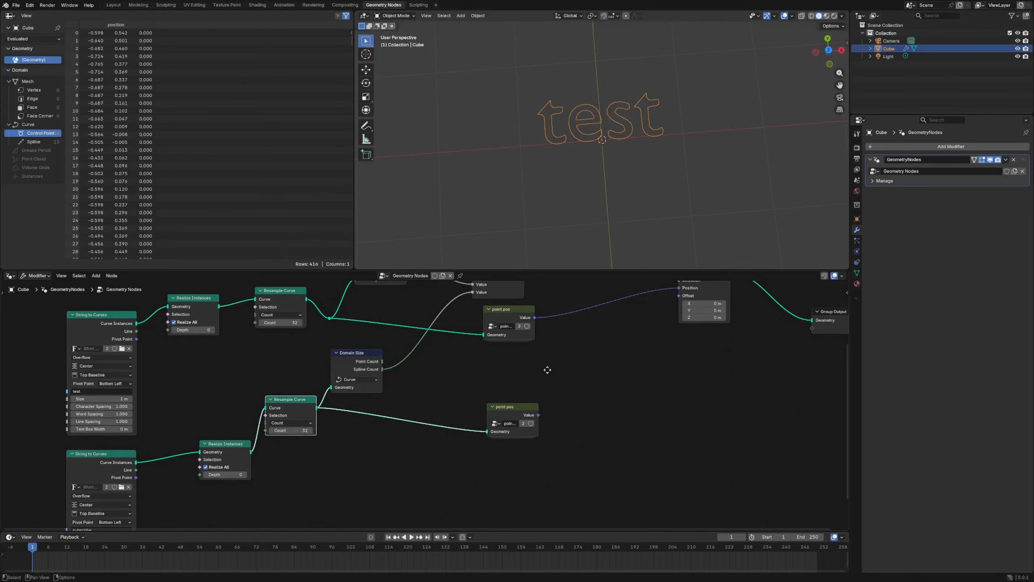
Connect the lower point pos Value to Set Position's Position input and space out Group Output, Set Position and the upper group.
middle_click_drag(547, 370, 456, 426)
left_click_drag(447, 470, 604, 385)
scroll(553, 511, "down", 4)
left_click_drag(701, 411, 723, 408)
left_click_drag(605, 387, 621, 392)
left_click_drag(451, 409, 449, 422)
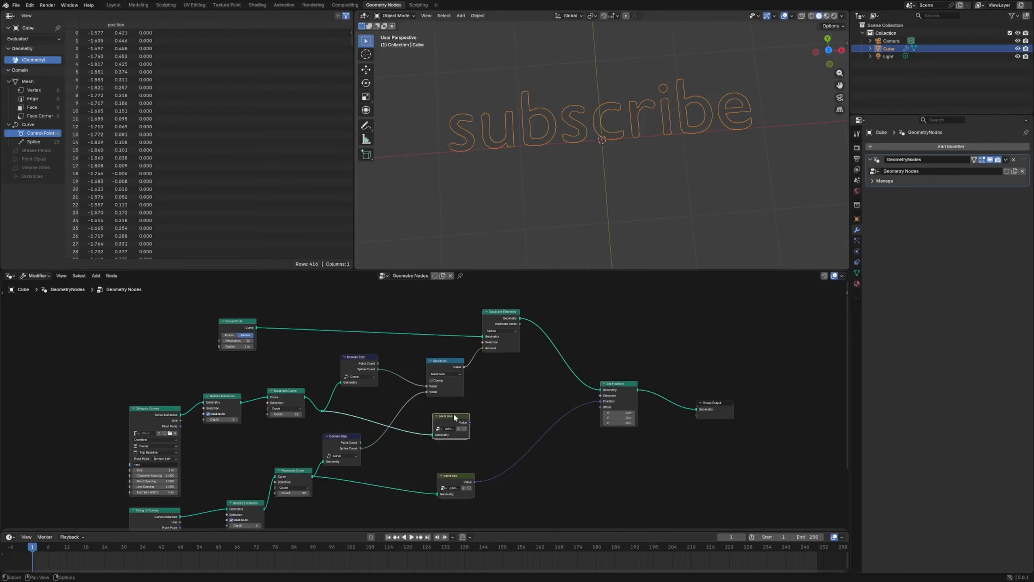
middle_click_drag(264, 381, 442, 393)
key("shift+a")
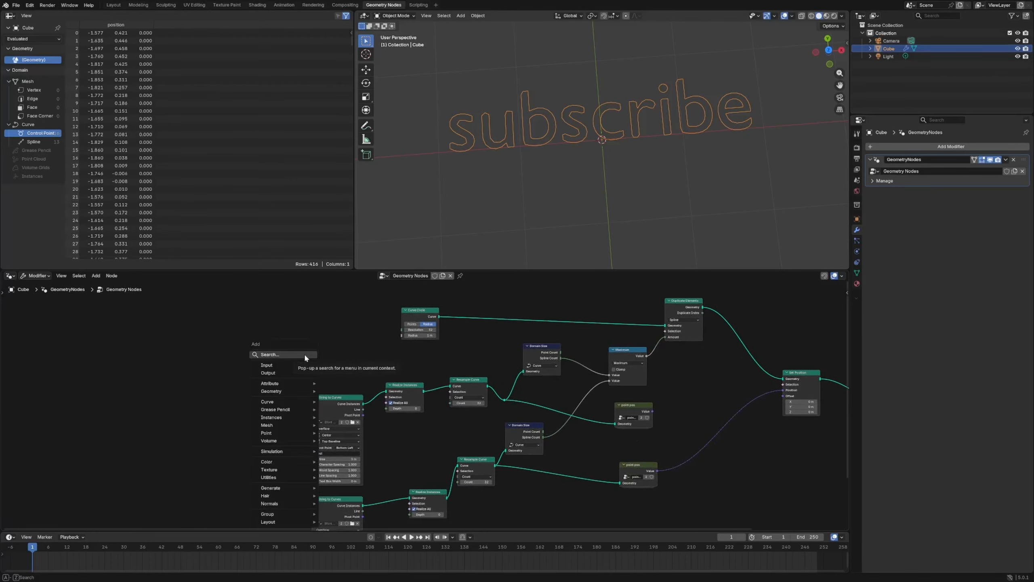
type("index")
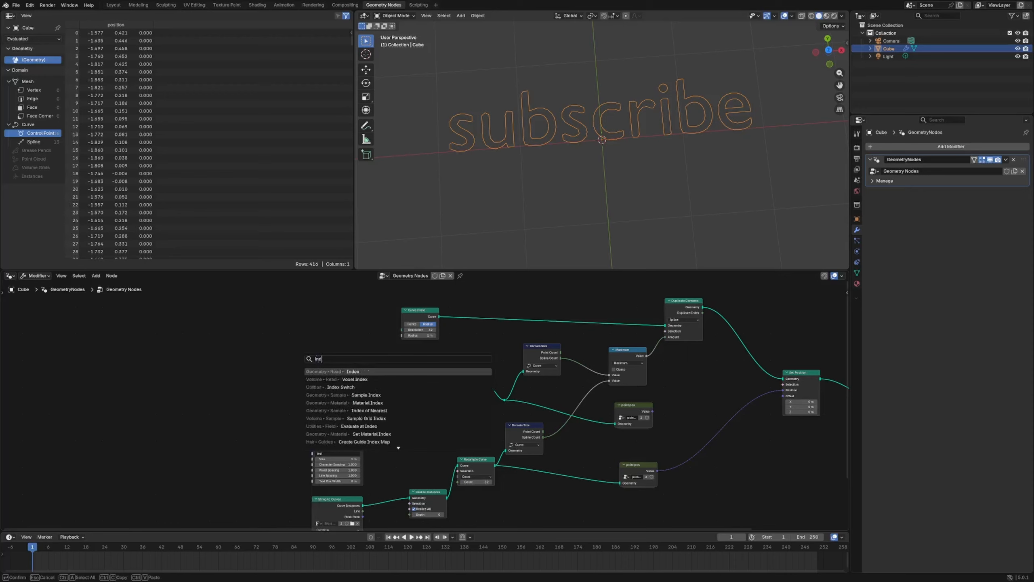
key("Return")
left_click(311, 352)
left_click_drag(350, 360, 397, 334)
key("ctrl+z")
key("ctrl+z")
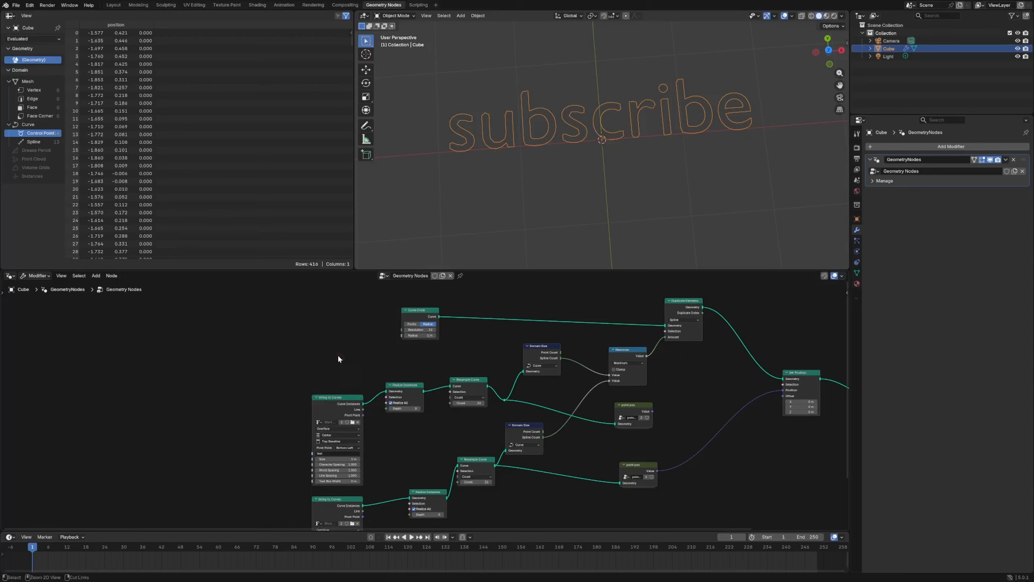
Add an Integer node set to 50 and feed it to Curve Circle's Resolution and both Resample Curve Count inputs.
key("shift+a")
type("integer")
key("Return")
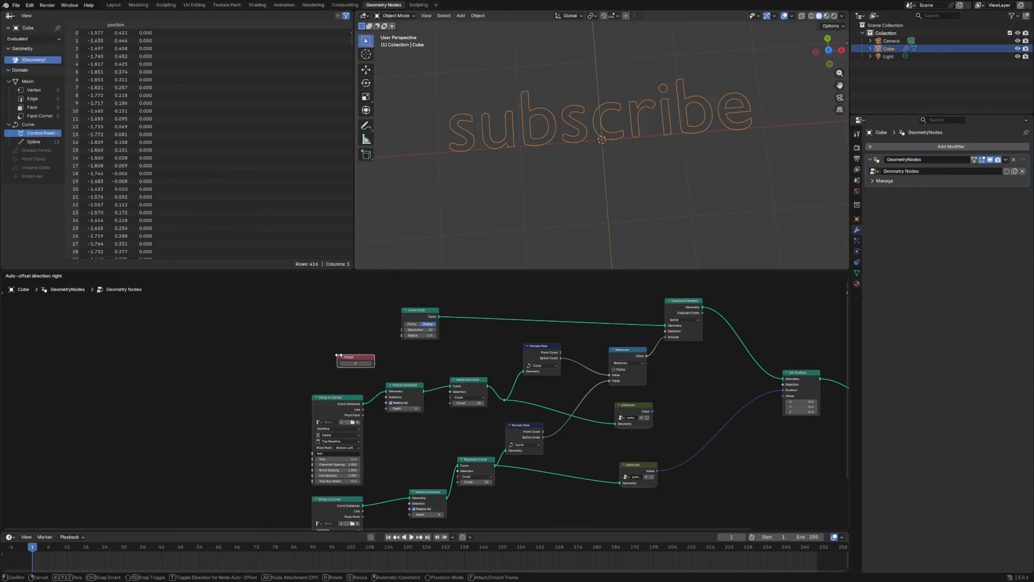
left_click(338, 355)
left_click_drag(375, 362, 402, 330)
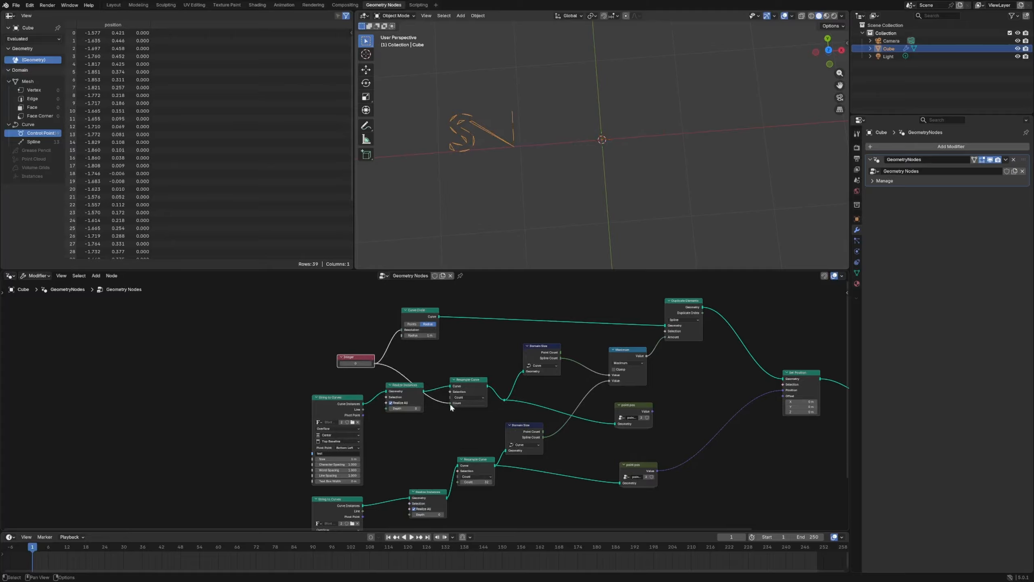
left_click_drag(375, 363, 458, 482)
double_click(356, 362)
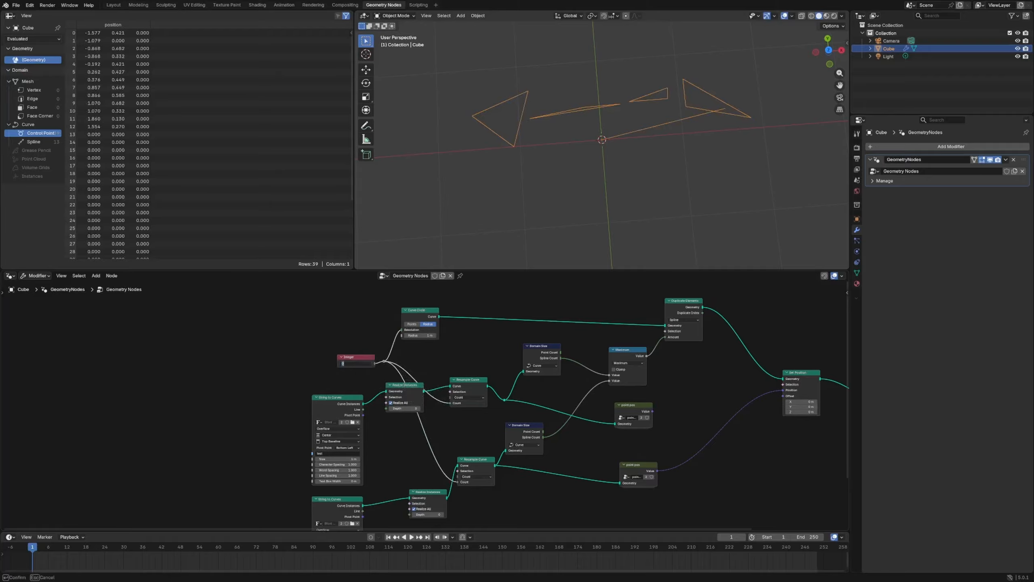
type("50")
key("Return")
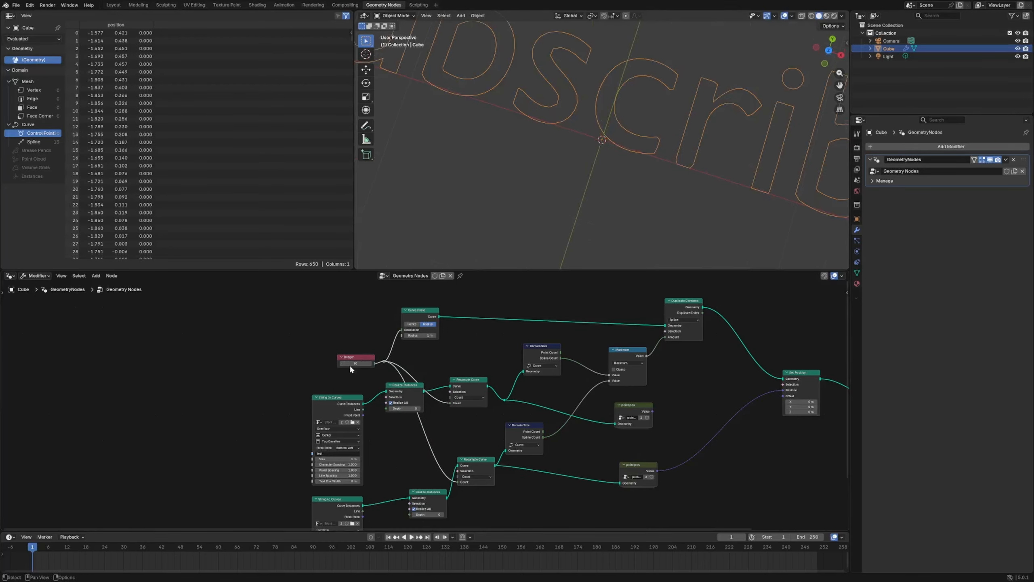
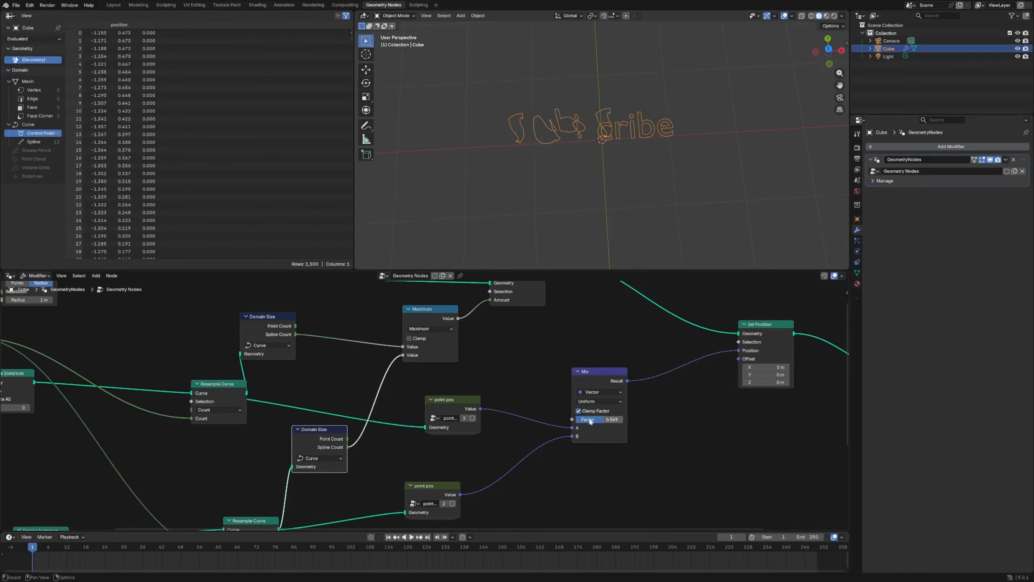
Shift the lower Resample Curve slightly and insert a Join Geometry node between the upper Realize Instances and Resample Curve.
middle_click_drag(284, 418, 494, 342)
left_click_drag(458, 443, 471, 431)
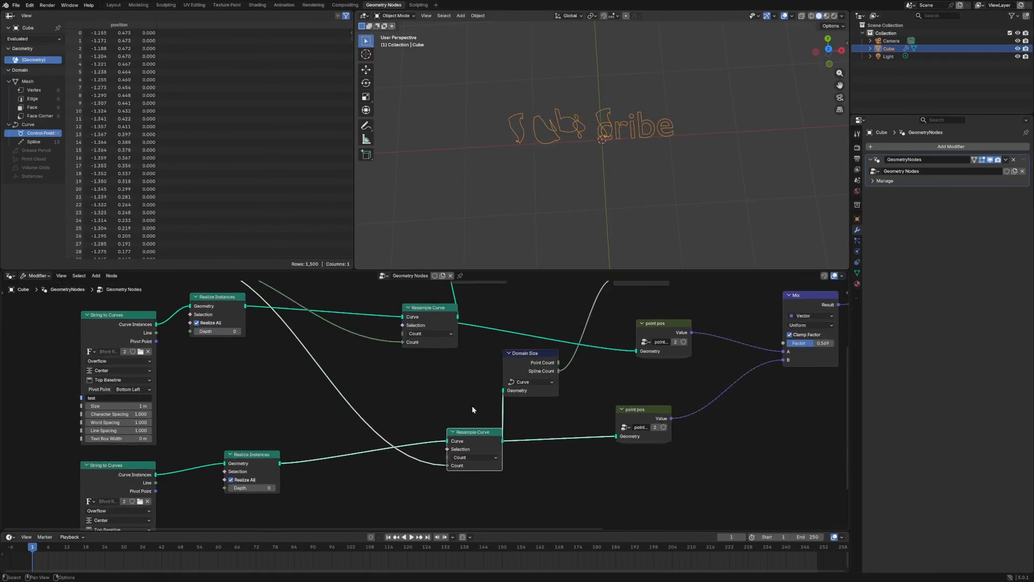
key("shift+a")
type("join")
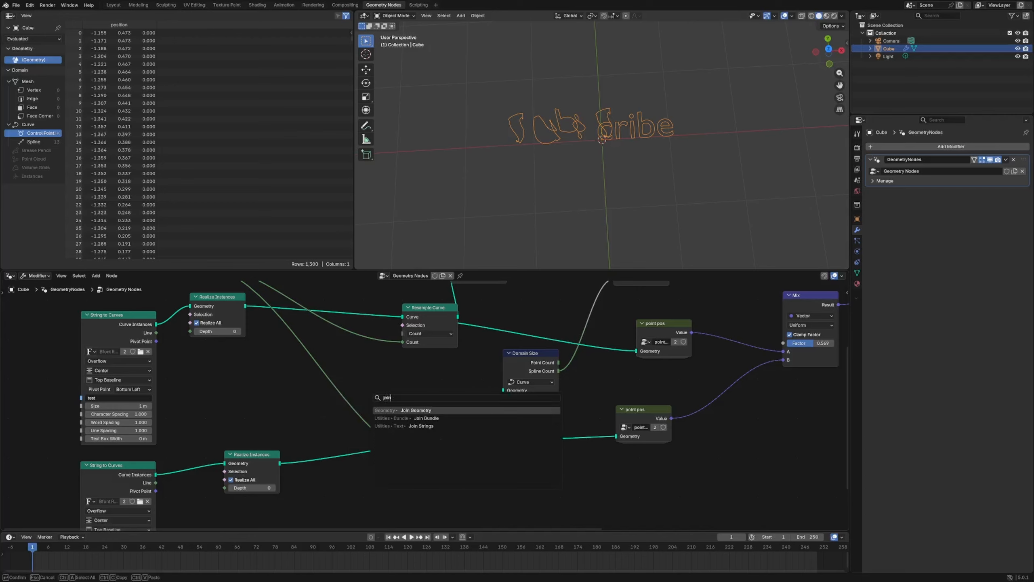
key("Return")
left_click(331, 299)
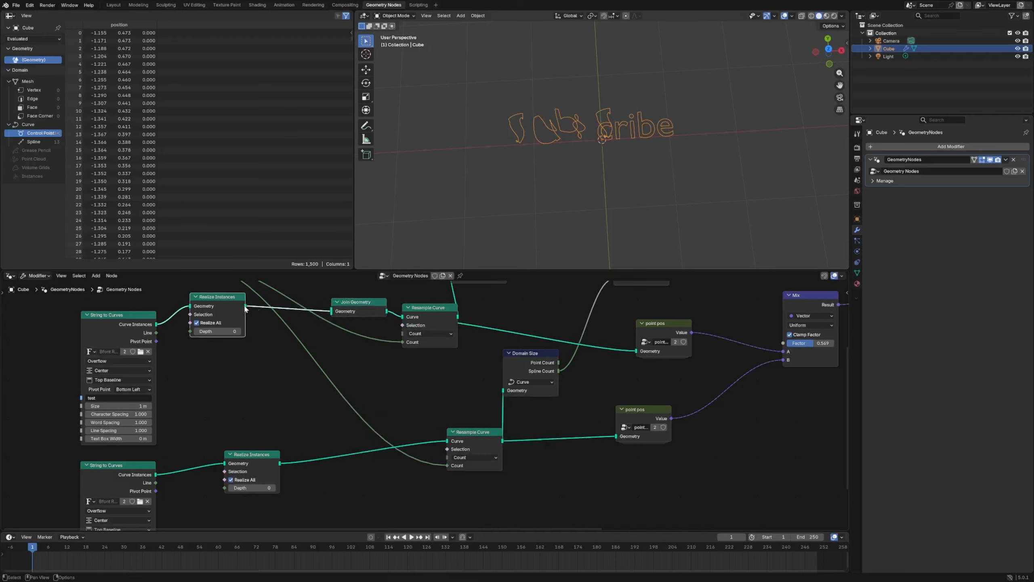
Link the upper Realize Instances repeatedly into Join Geometry using reroutes, and set the Mix Factor to about 0.53.
left_click_drag(246, 306, 288, 331)
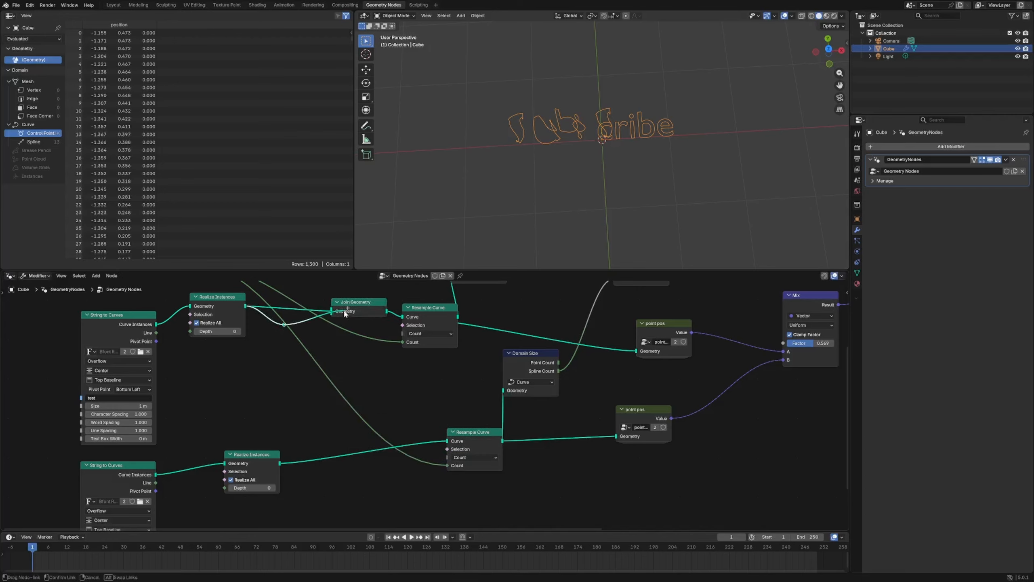
left_click_drag(345, 311, 344, 311)
left_click_drag(246, 306, 365, 303)
left_click(292, 366)
left_click(292, 367)
middle_click_drag(677, 358, 442, 406)
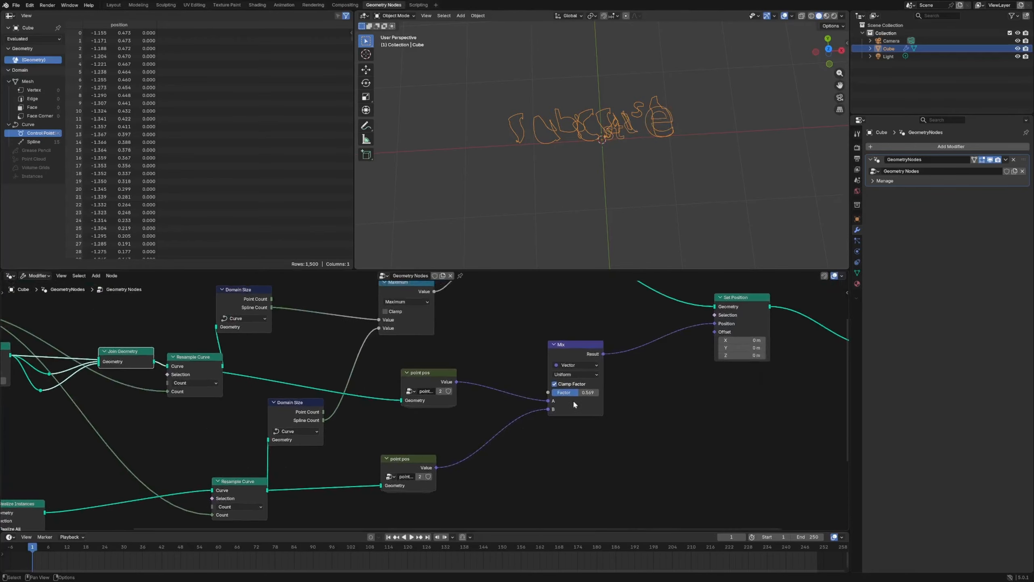
mouse_move(573, 392)
left_mouse_down()
mouse_move(595, 393)
mouse_move(552, 393)
mouse_move(612, 393)
mouse_move(571, 392)
mouse_move(611, 392)
mouse_move(593, 392)
left_mouse_up()
Insert a duplicate of Join Geometry between the lower Realize Instances and Resample Curve, and add extra links into it.
middle_click_drag(160, 410, 351, 366)
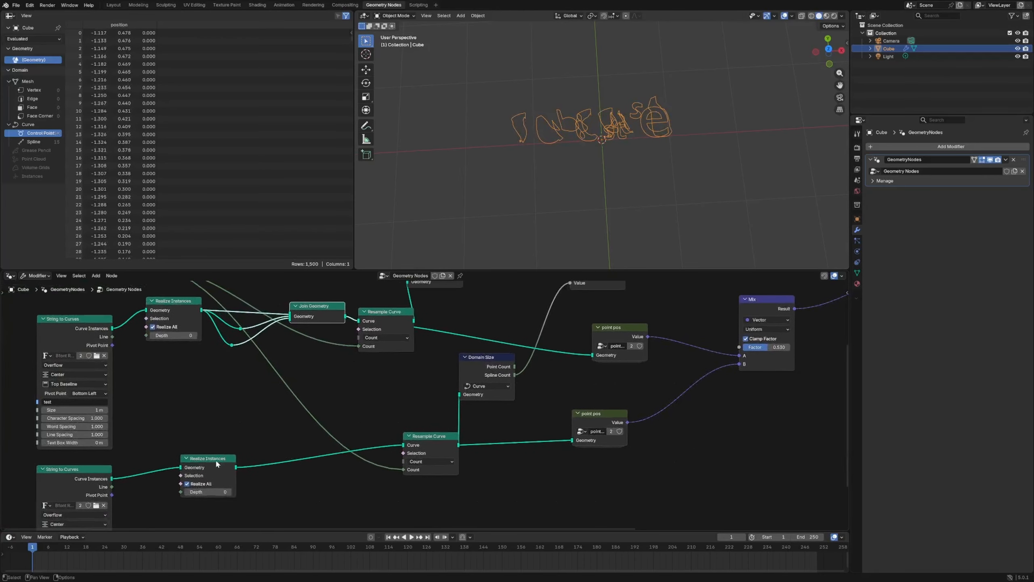
key("shift+d")
left_click(345, 456)
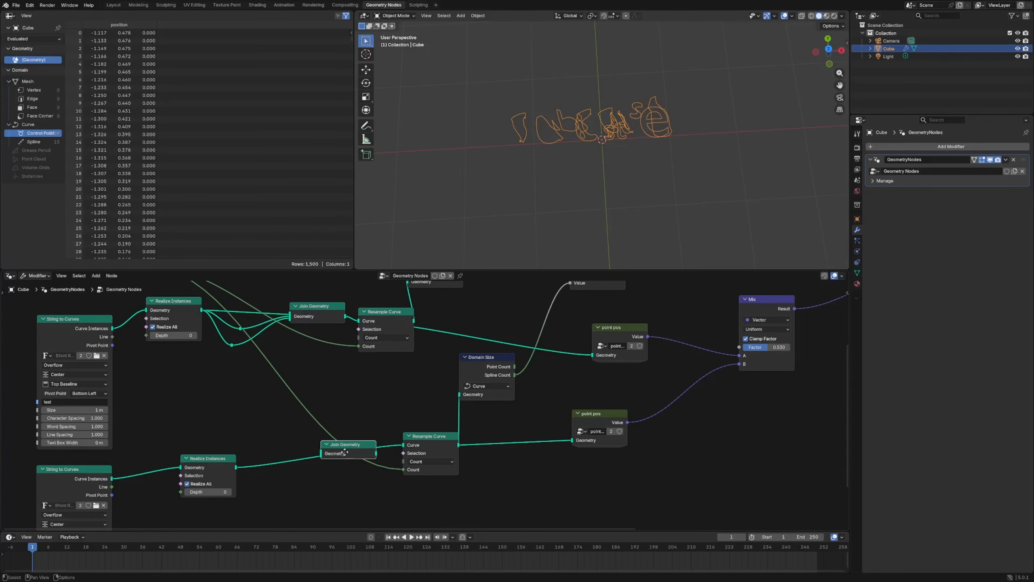
left_click_drag(345, 452, 349, 445)
middle_click_drag(351, 415, 373, 435)
left_click_drag(363, 465, 367, 460)
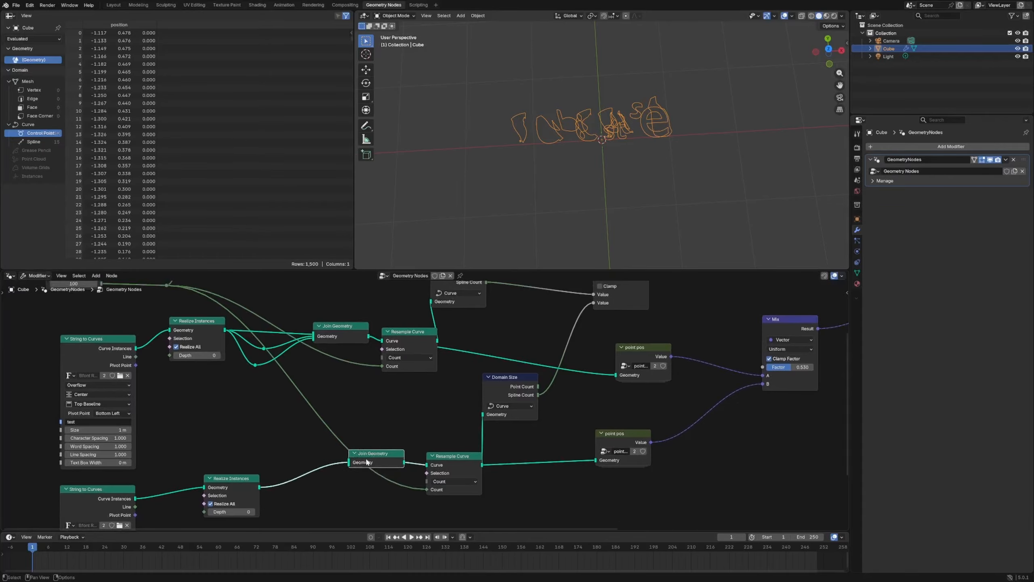
left_click_drag(261, 487, 285, 464)
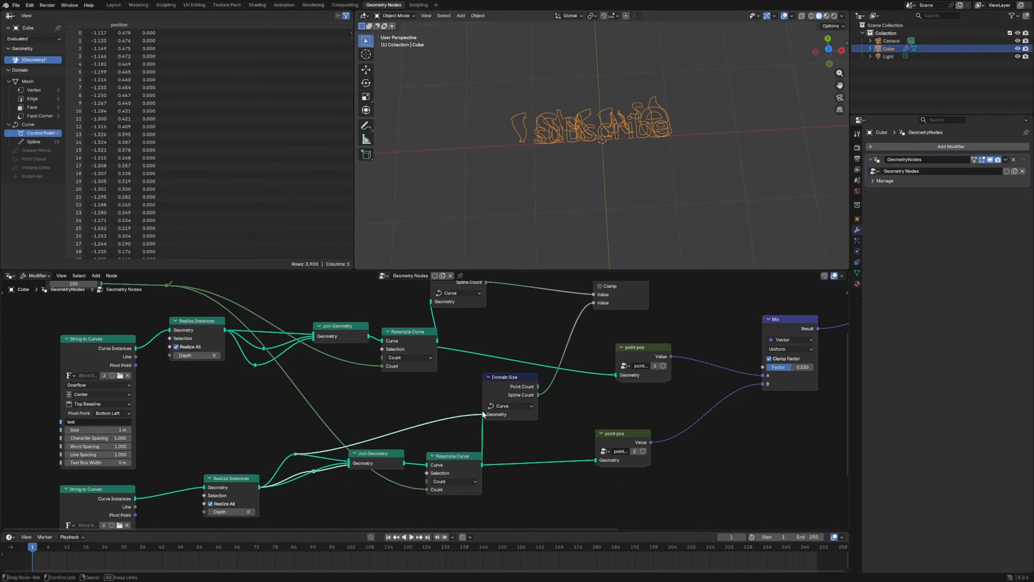
Feed both Domain Size nodes straight from the Realize Instances outputs and reposition the upper Join Geometry and Resample Curve.
left_click_drag(483, 414, 484, 414)
middle_click_drag(266, 351, 251, 415)
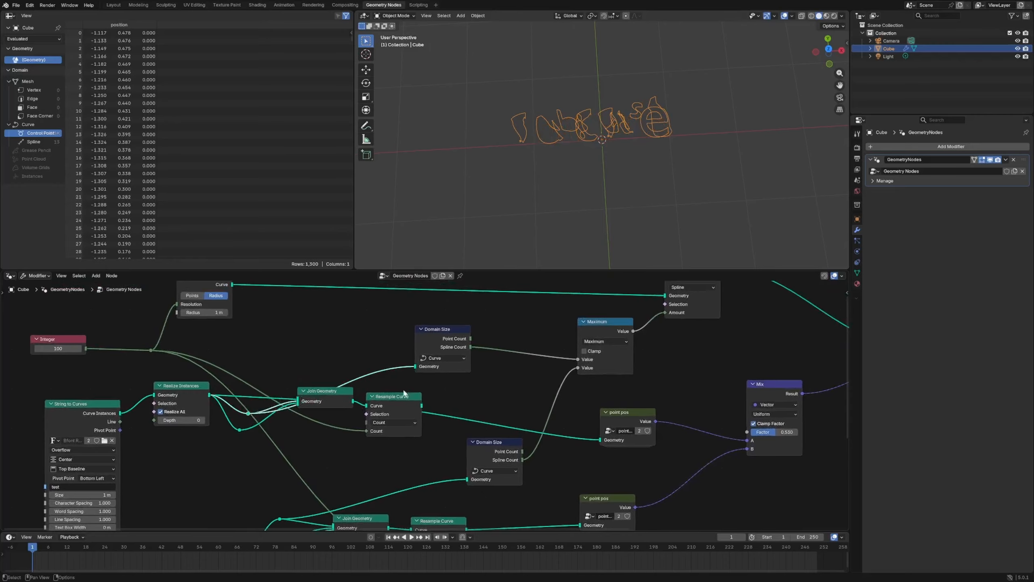
left_click_drag(403, 394, 411, 417)
left_click_drag(331, 395, 310, 424)
left_click(382, 408)
key("ctrl+x")
left_click_drag(391, 416, 384, 402)
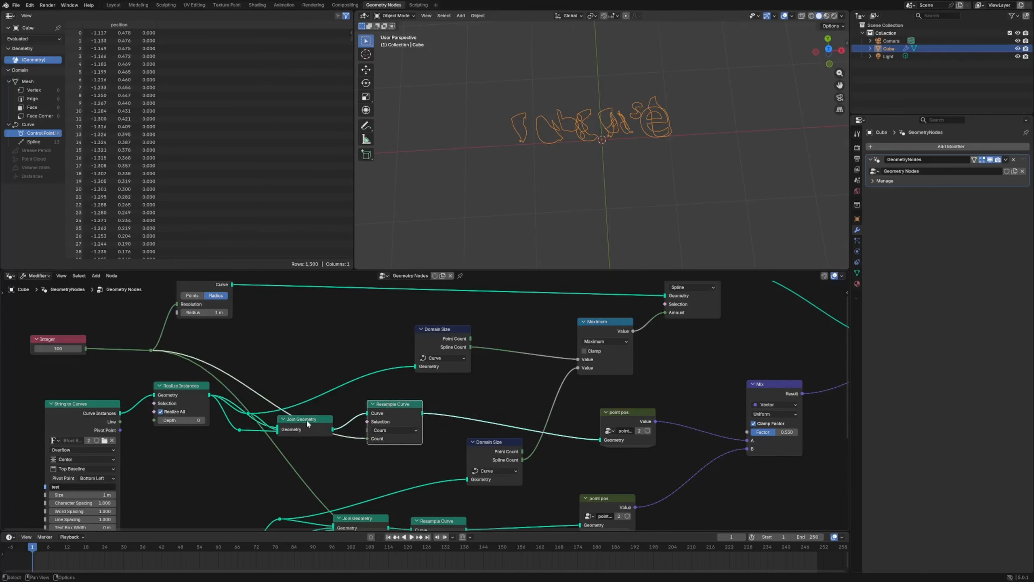
left_click_drag(307, 419, 300, 410)
Set the Mix Factor to 0 and space out the Group Output, Set Position and upper Resample Curve nodes.
middle_click_drag(649, 412, 400, 410)
left_click_drag(536, 427, 502, 427)
scroll(423, 410, "down", 8)
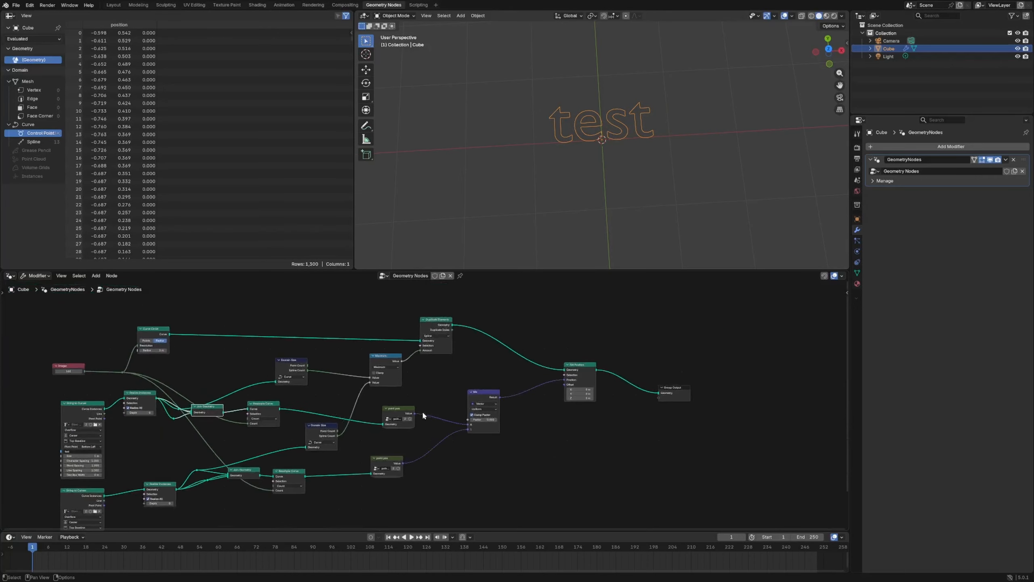
middle_click_drag(422, 413, 388, 395)
left_click_drag(641, 374, 670, 366)
left_click_drag(546, 349, 570, 354)
middle_click_drag(392, 413, 508, 396)
left_click_drag(337, 383, 352, 384)
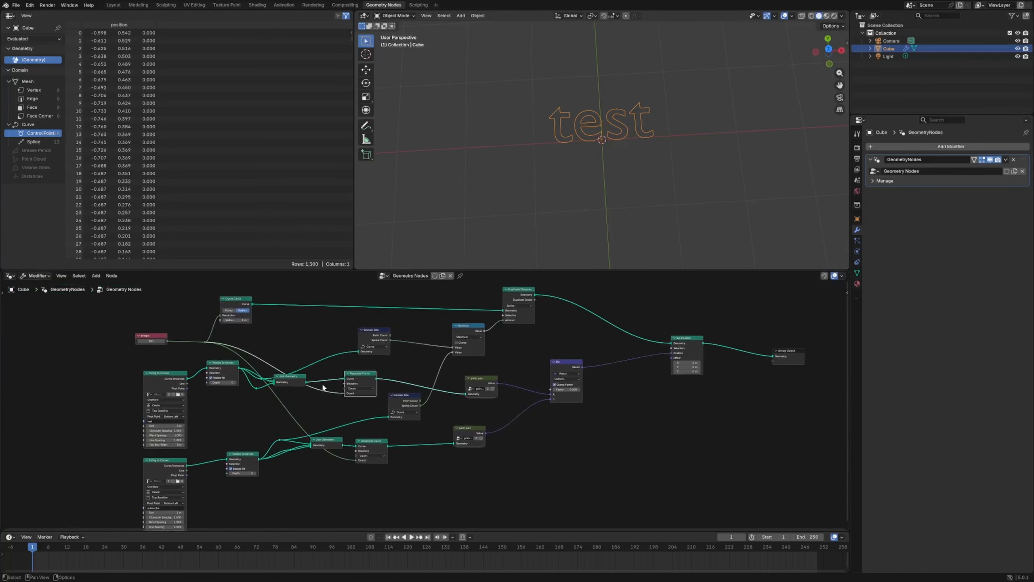
Set the Mix Factor to 1 and rearrange the Set Position, Duplicate Elements, Mix and Maximum nodes.
left_click_drag(578, 390, 606, 390)
middle_click_drag(607, 391, 411, 433)
scroll(411, 434, "up", 1)
left_click_drag(498, 382, 485, 381)
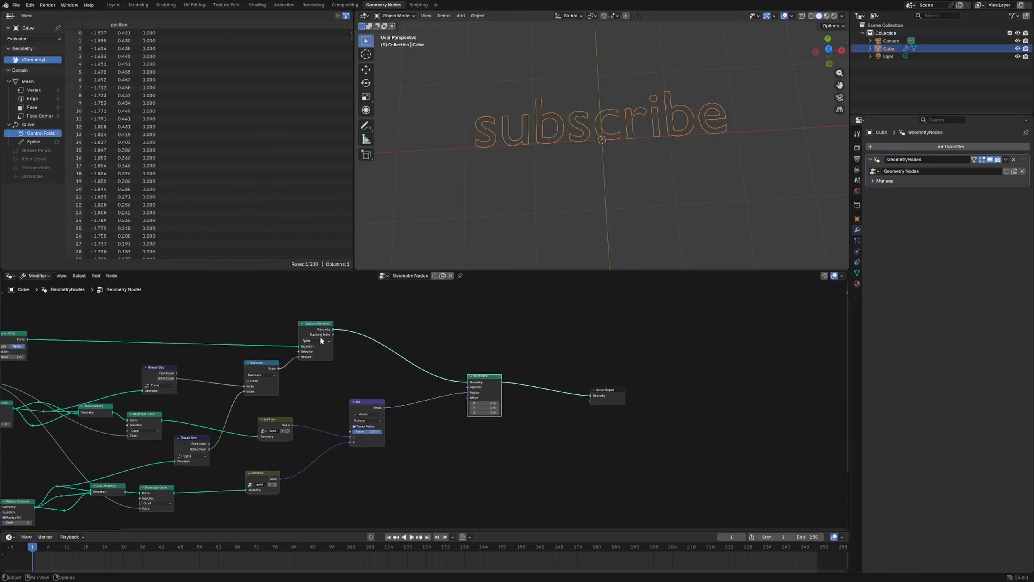
left_click_drag(321, 337, 336, 337)
left_click_drag(356, 404, 337, 403)
left_click_drag(261, 385, 271, 383)
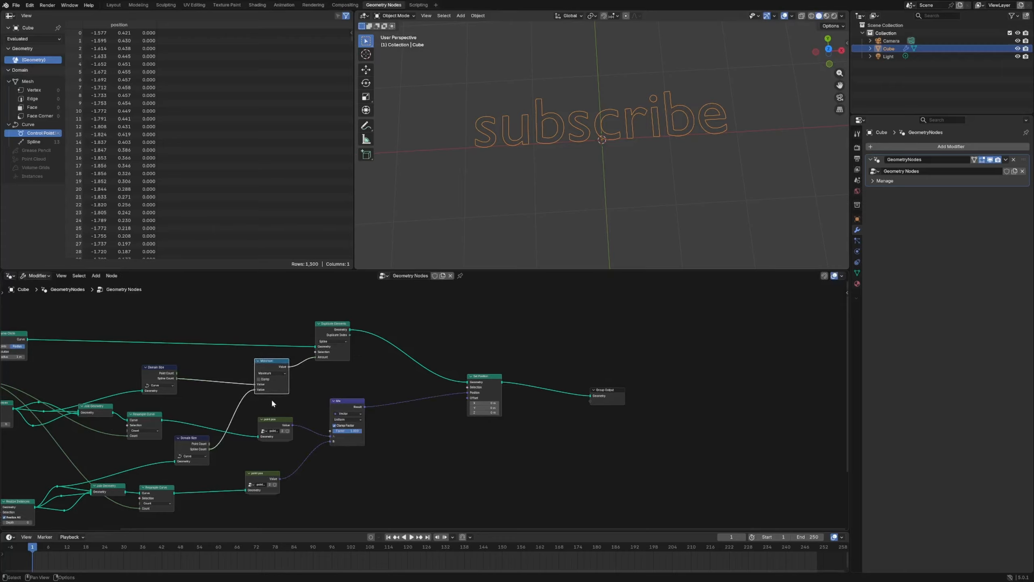
Set the Mix Factor to about 0.343, space out Group Output and Set Position, and add a reroute before Set Position's Geometry.
left_click_drag(351, 431, 337, 431)
left_click_drag(607, 391, 623, 392)
left_click_drag(468, 392, 488, 392)
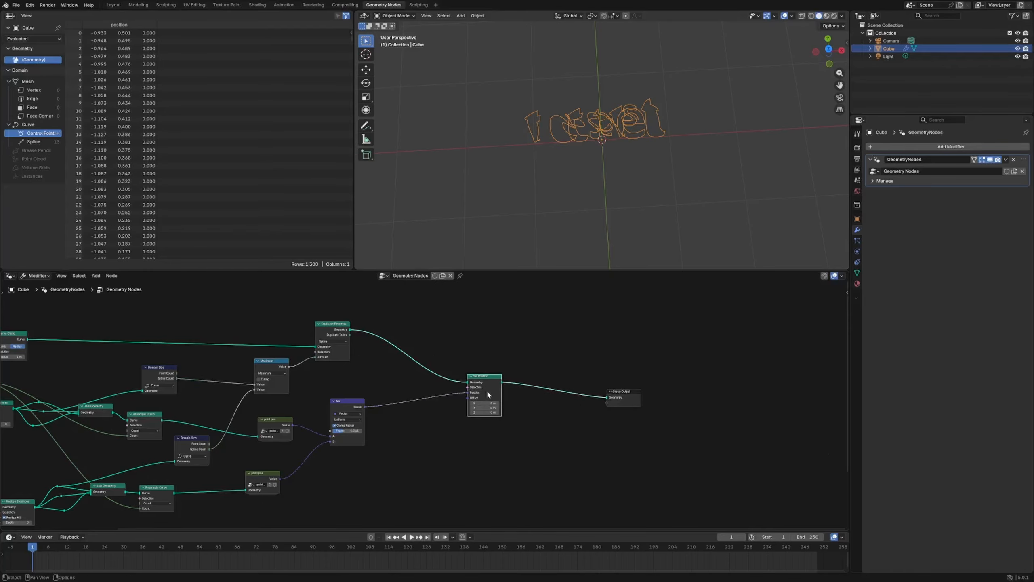
scroll(558, 386, "up", 5)
middle_click_drag(559, 390, 350, 381)
left_click_drag(463, 394, 514, 387)
middle_click_drag(515, 388, 777, 451)
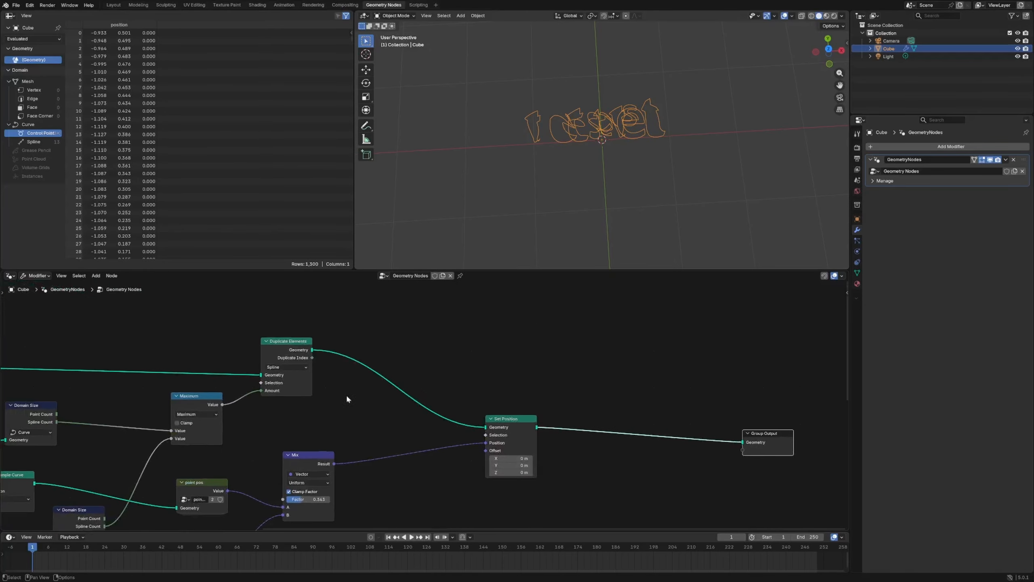
left_click_drag(517, 421, 534, 437)
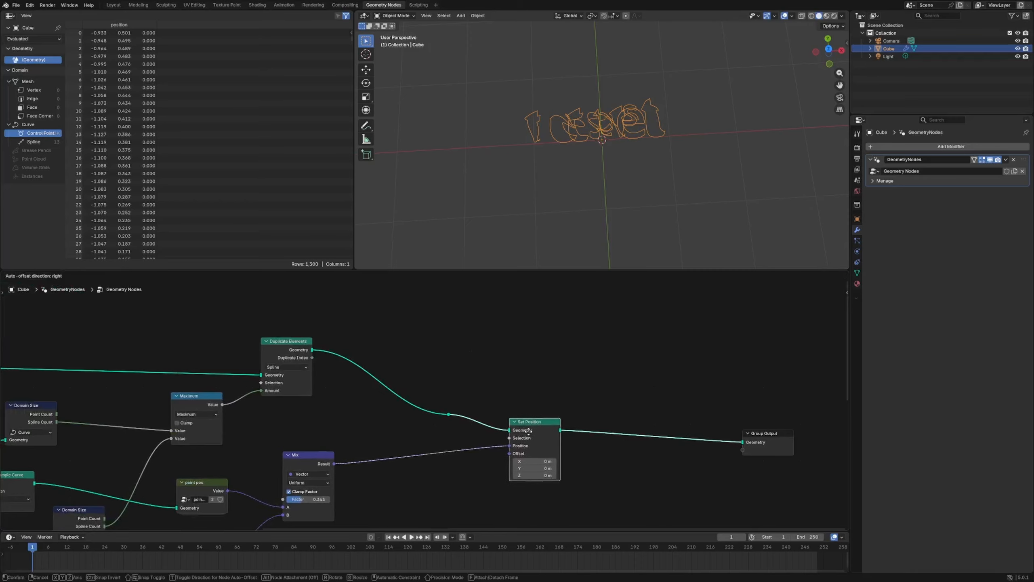
key("shift+a")
Reposition the Curve Circle, Integer and Duplicate Elements nodes to make room above them.
scroll(407, 344, "down", 5)
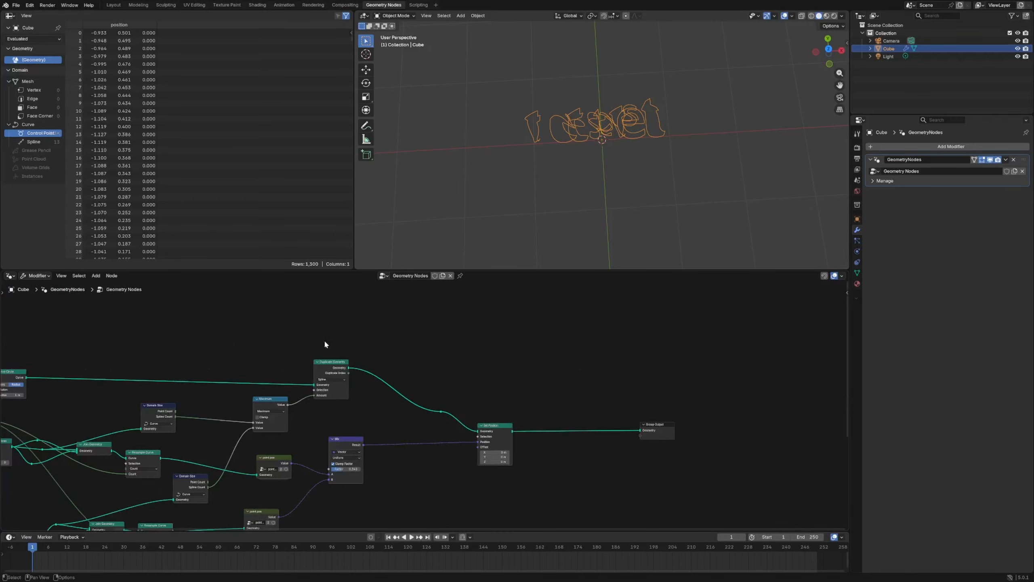
middle_click_drag(73, 350, 321, 357)
left_click_drag(249, 382, 281, 379)
left_click_drag(160, 420, 166, 422)
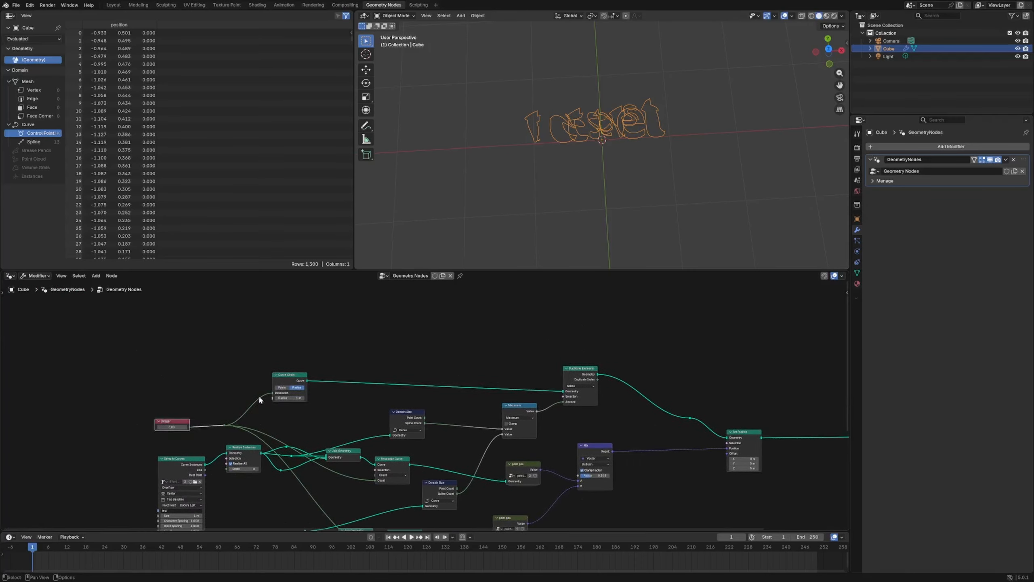
left_click_drag(286, 383, 277, 384)
left_click_drag(589, 379, 580, 368)
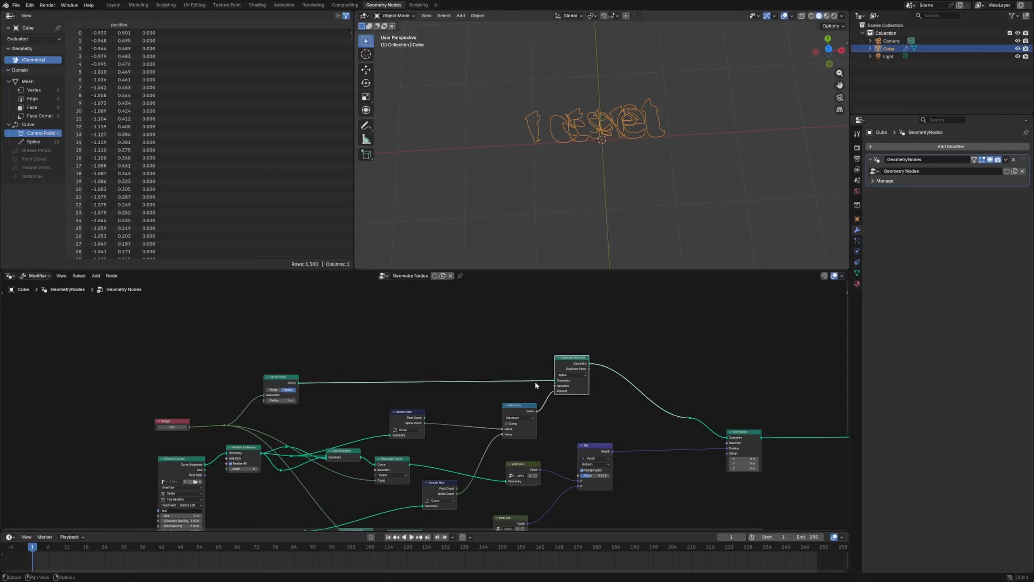
Add a Points node above Curve Circle and connect the Integer value to its Count.
key("shift+a")
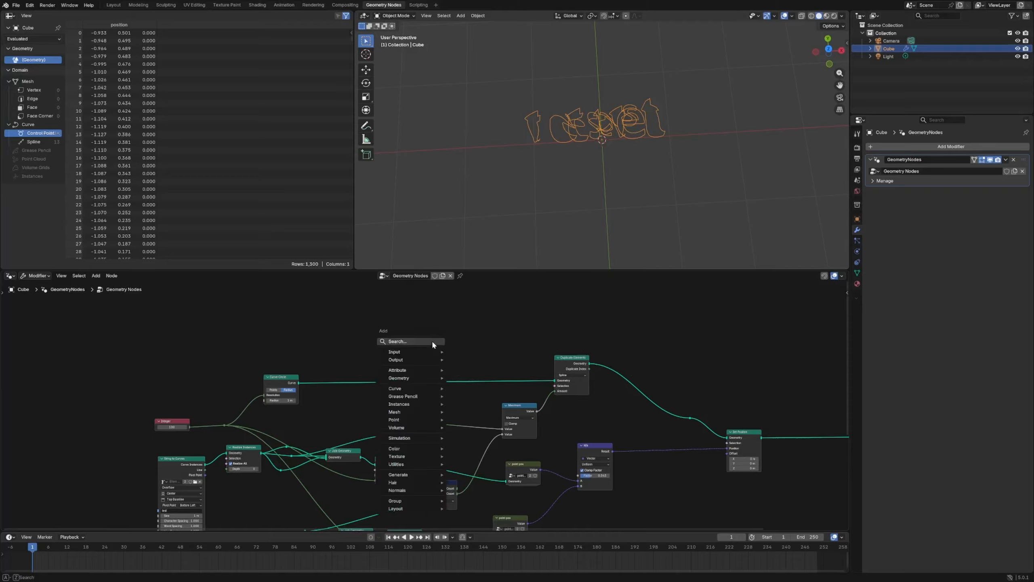
type("poin")
key("Return")
key("Escape")
key("shift+a")
type("poin")
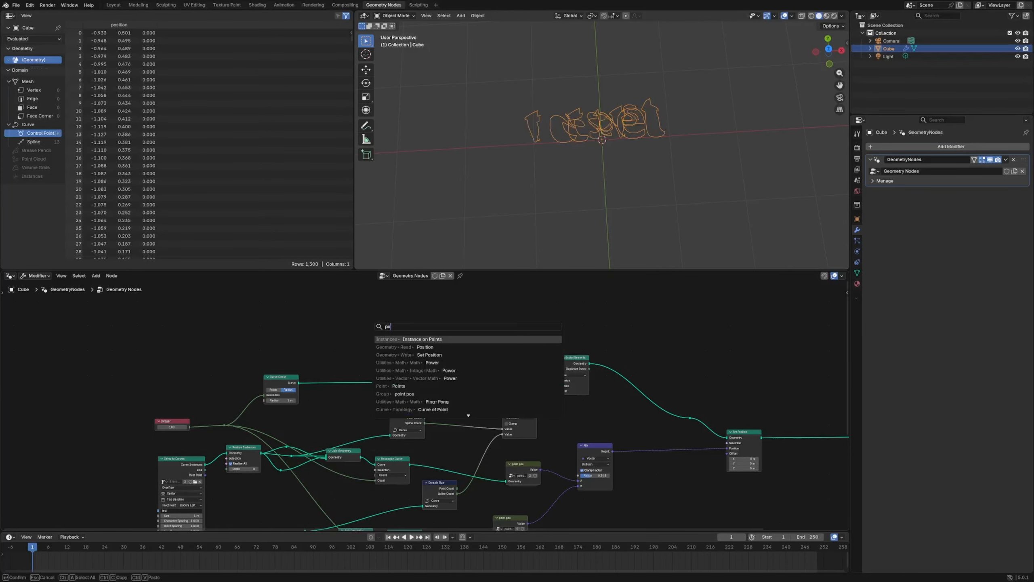
key("Down")
key("Return")
left_click(279, 304)
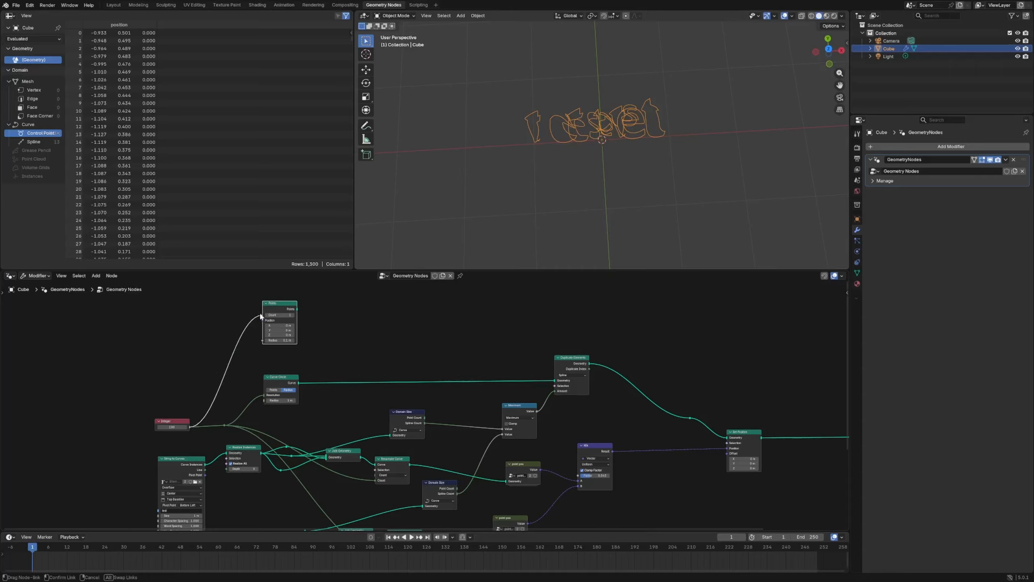
left_click_drag(261, 316, 263, 314)
Duplicate the Duplicate Elements node with its links, set the copy to Point, feed it with Points and route it to Set Position.
mouse_move(575, 363)
key("ctrl+shift+d")
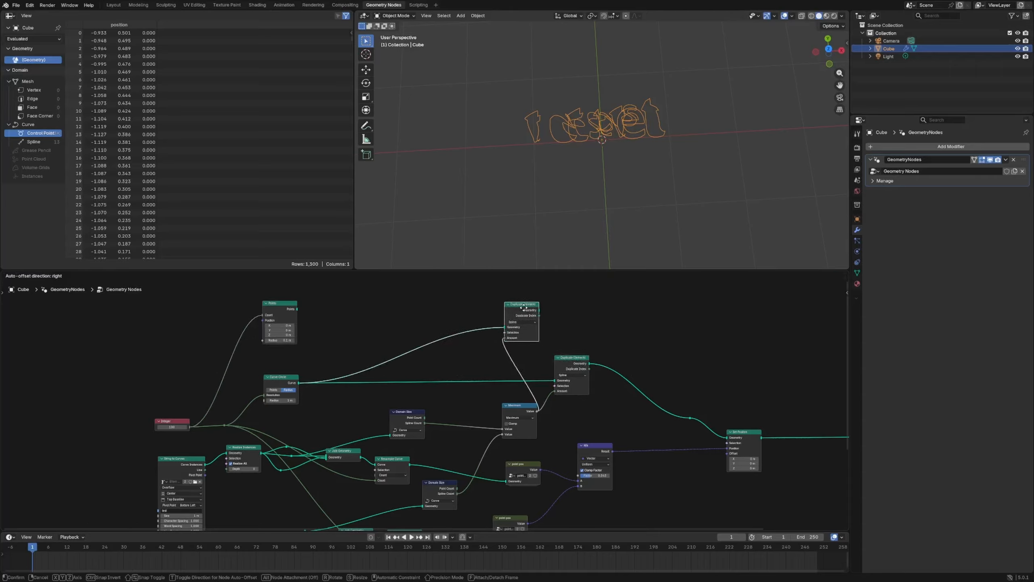
left_click(512, 342)
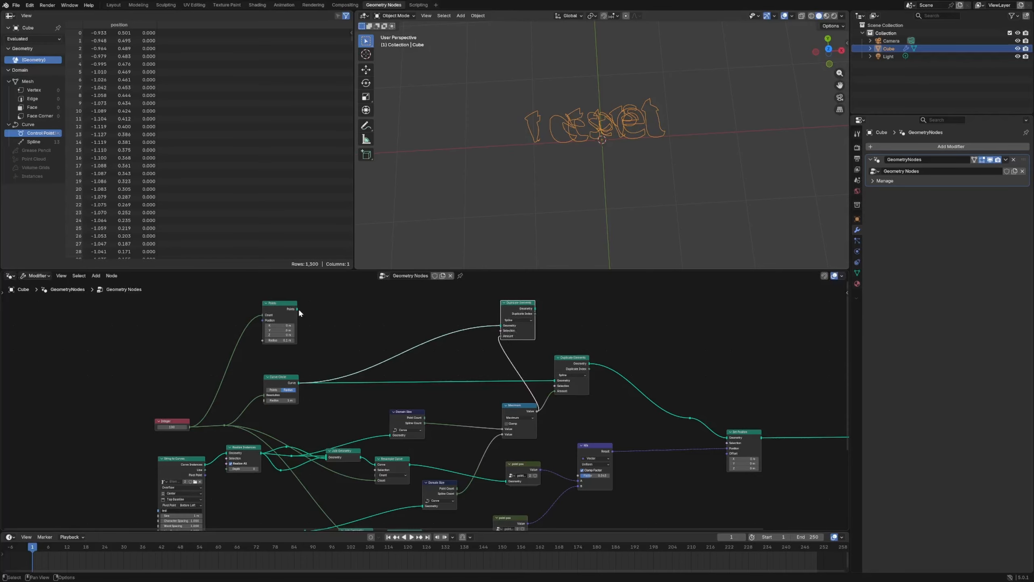
left_click_drag(298, 308, 690, 417)
middle_click_drag(690, 416, 521, 377)
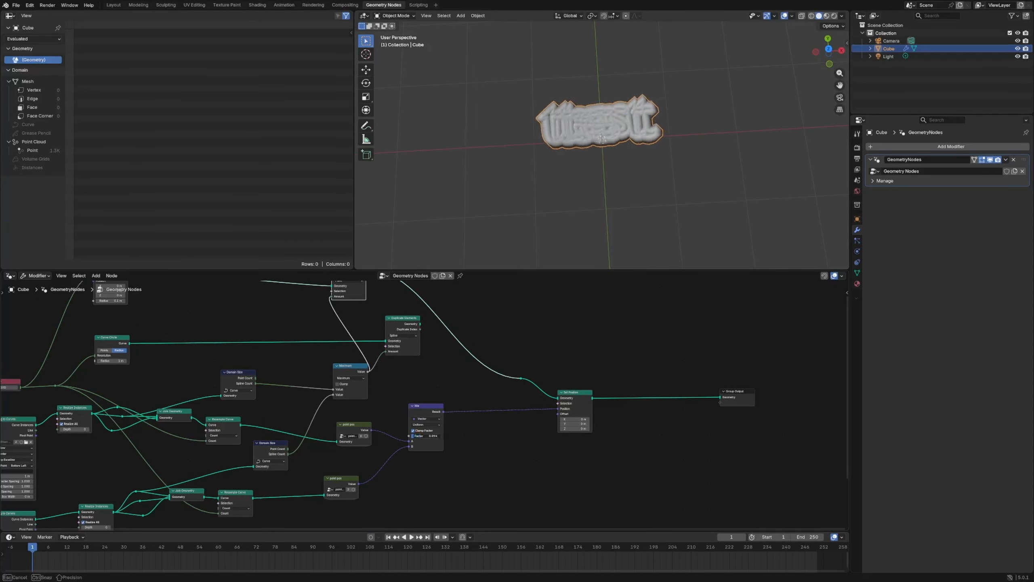
Set the Mix Factor to 1 and reconnect the Spline Duplicate Elements to the reroute before Set Position.
mouse_move(427, 435)
left_mouse_down()
mouse_move(441, 436)
mouse_move(411, 435)
mouse_move(441, 436)
left_mouse_up()
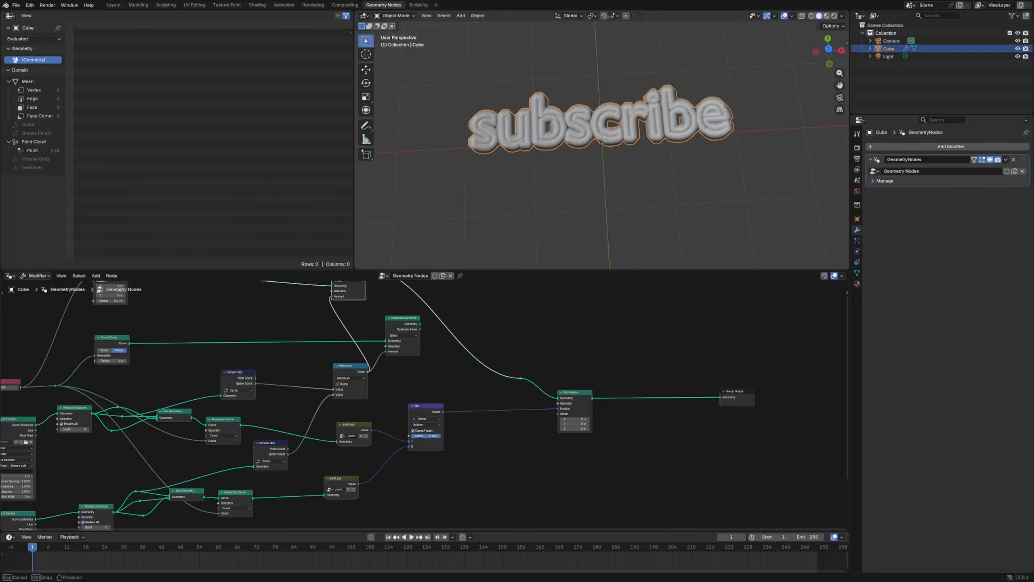
middle_click_drag(436, 333, 451, 416)
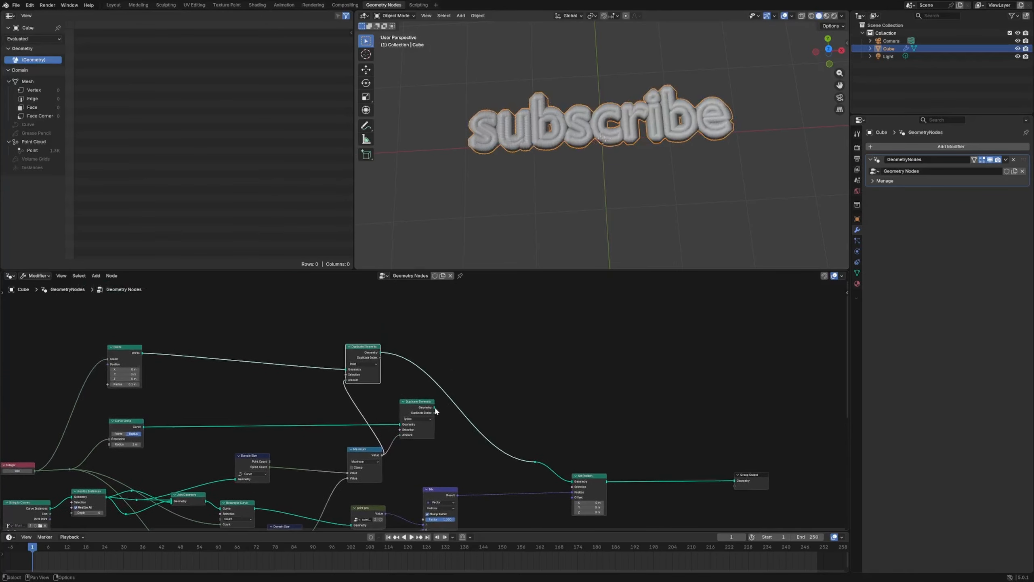
left_click_drag(548, 465, 536, 462)
middle_click_drag(548, 422, 452, 399)
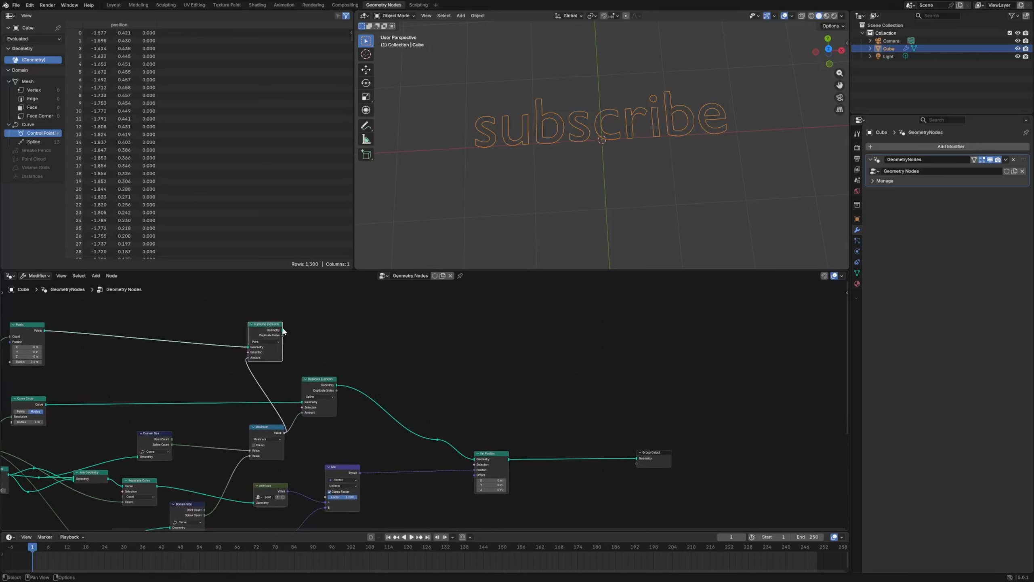
Route the Point Duplicate Elements geometry to its own reroute just above the one feeding Set Position.
left_click_drag(282, 329, 442, 424)
middle_click_drag(537, 203, 592, 102)
left_click_drag(469, 459, 474, 459)
middle_click_drag(529, 407, 488, 404)
middle_click_drag(637, 135, 591, 140)
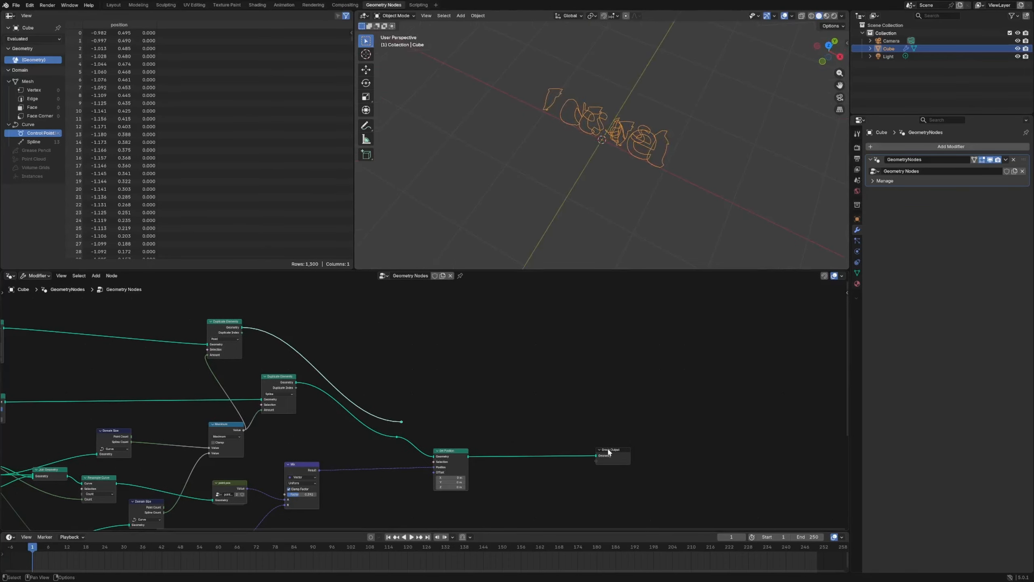
Move the Group Output node farther away from Set Position to make room between them.
left_click_drag(607, 450, 653, 445)
middle_click_drag(691, 87, 641, 165)
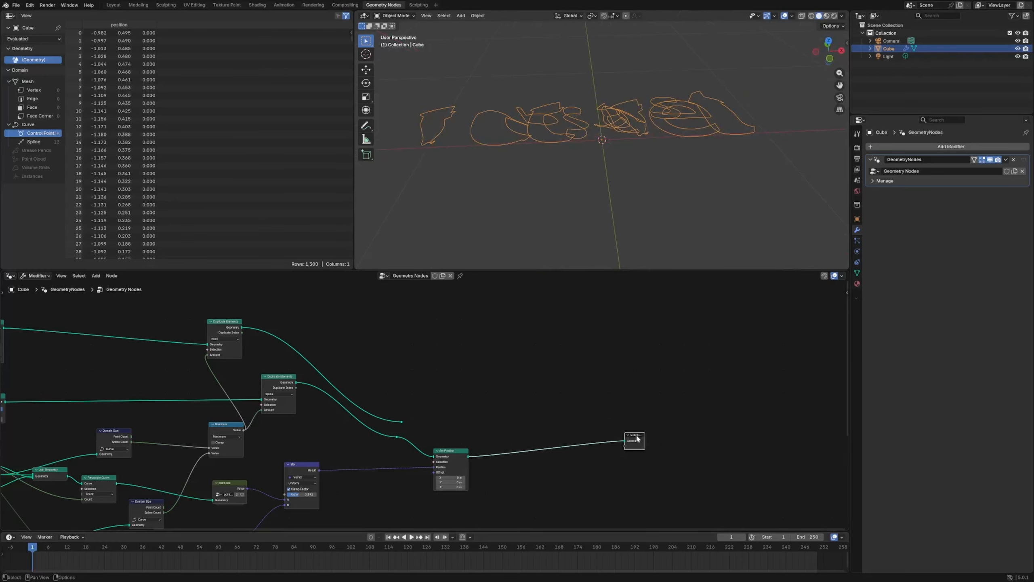
left_click_drag(636, 434, 724, 450)
scroll(546, 401, "up", 5)
middle_click_drag(539, 402, 406, 478)
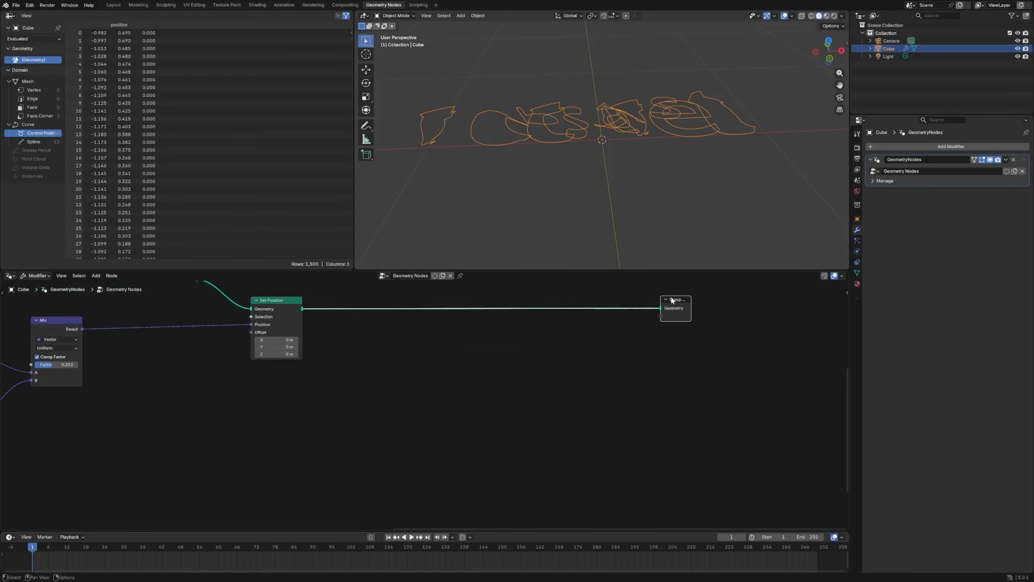
left_click_drag(671, 300, 696, 325)
scroll(667, 351, "down", 4)
mouse_move(615, 352)
left_mouse_down()
mouse_move(649, 343)
mouse_move(624, 357)
left_mouse_up()
Delete the two surplus Geometry sockets from the node group's interface, keeping only the first one.
key("n")
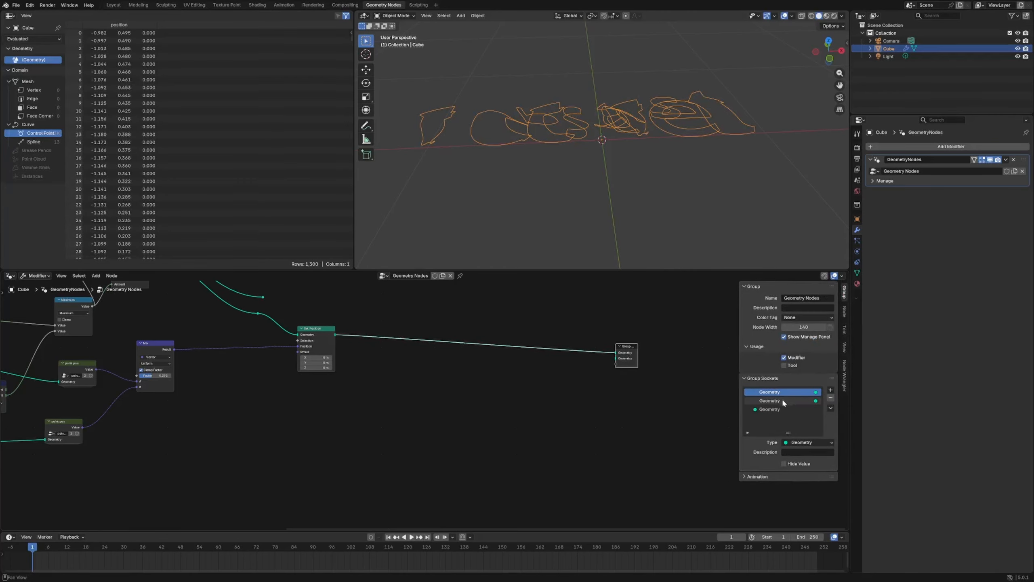
left_click(788, 408)
left_click(831, 398)
left_click(830, 398)
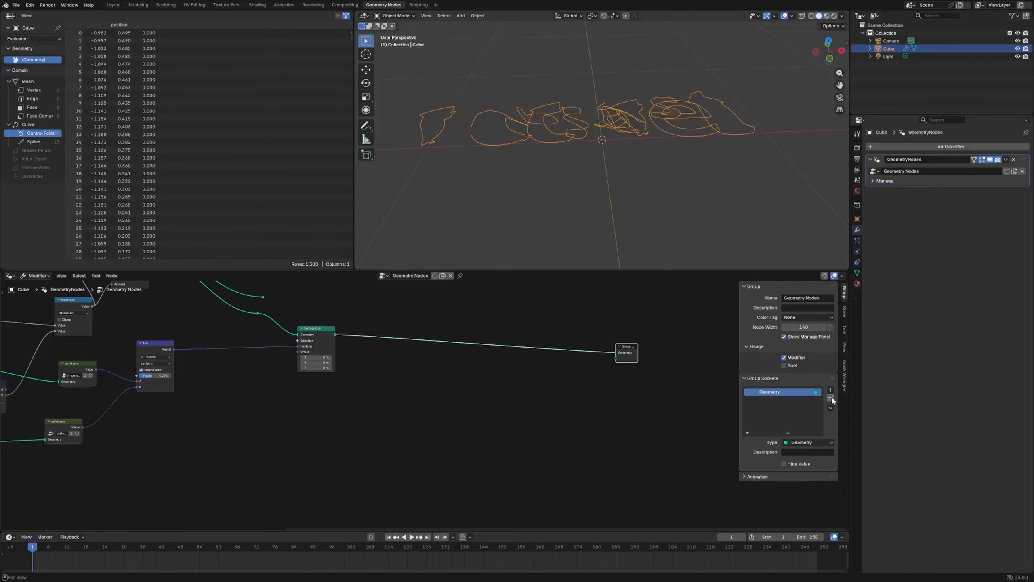
Insert a Fill Curve node on the link between Set Position and Group Output.
key("shift+a")
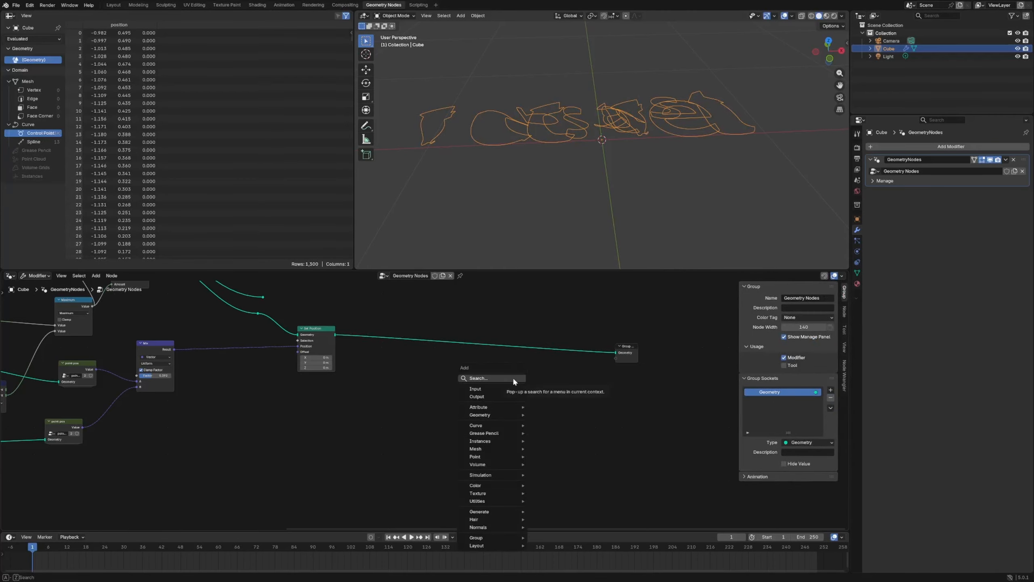
type("fill")
key("Return")
left_click(476, 356)
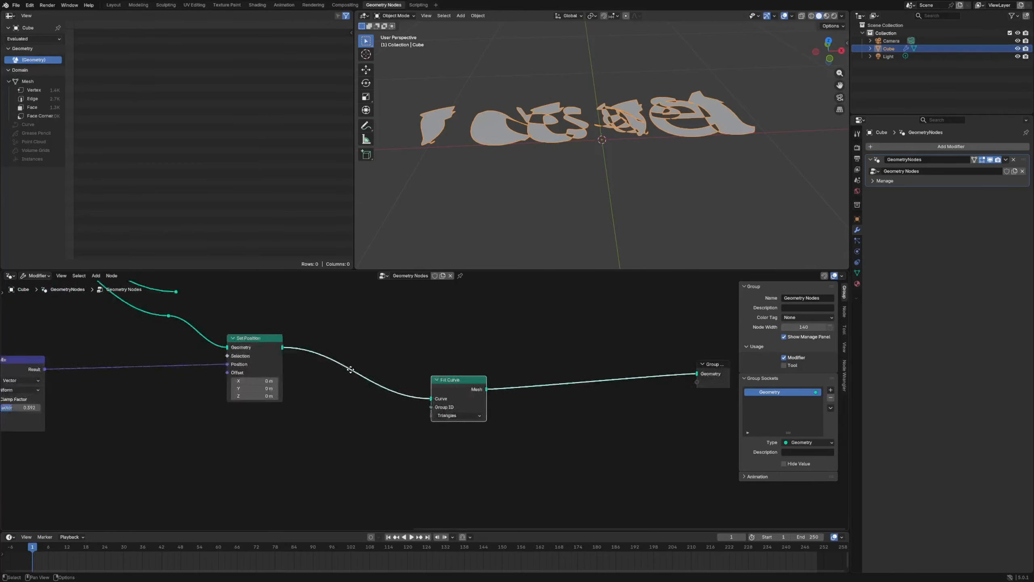
middle_click_drag(426, 358, 347, 368)
Insert an Extrude Mesh node after Fill Curve with an Offset Scale of 0.2, and set the Mix Factor to 0.
key("shift+a")
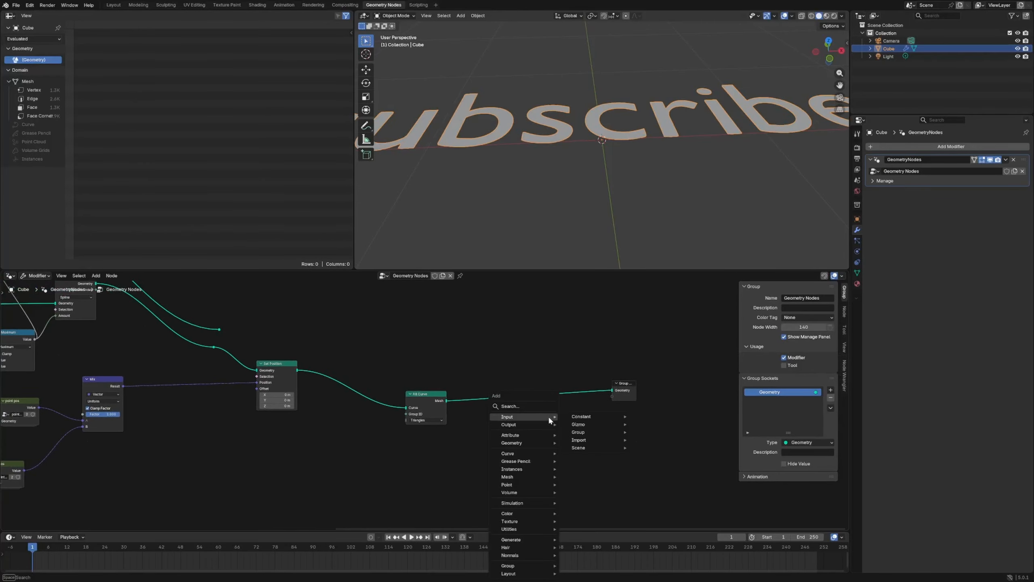
type("extr")
key("Return")
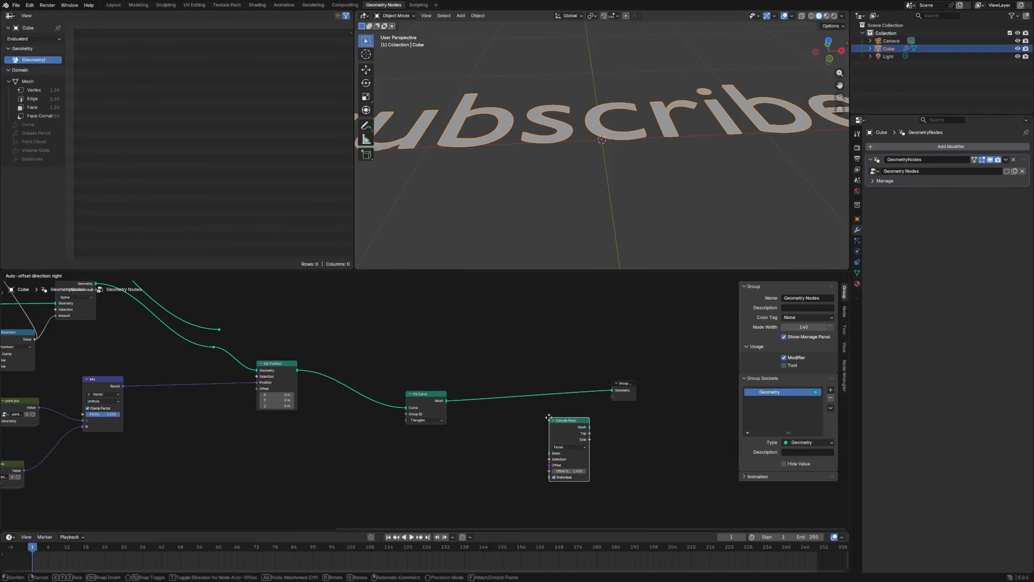
left_click(511, 405)
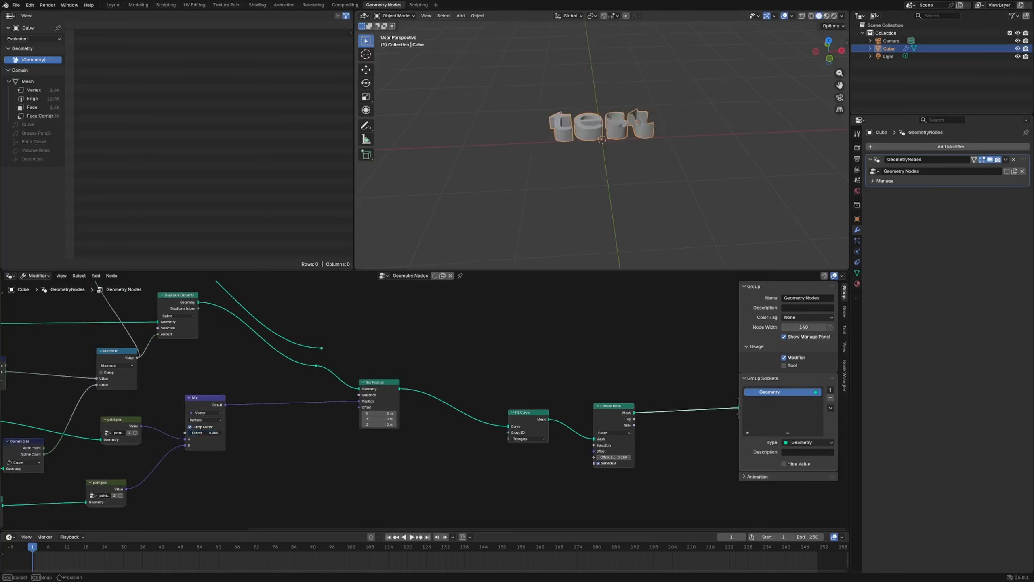
mouse_move(205, 433)
left_mouse_down()
mouse_move(220, 432)
mouse_move(188, 433)
left_mouse_up()
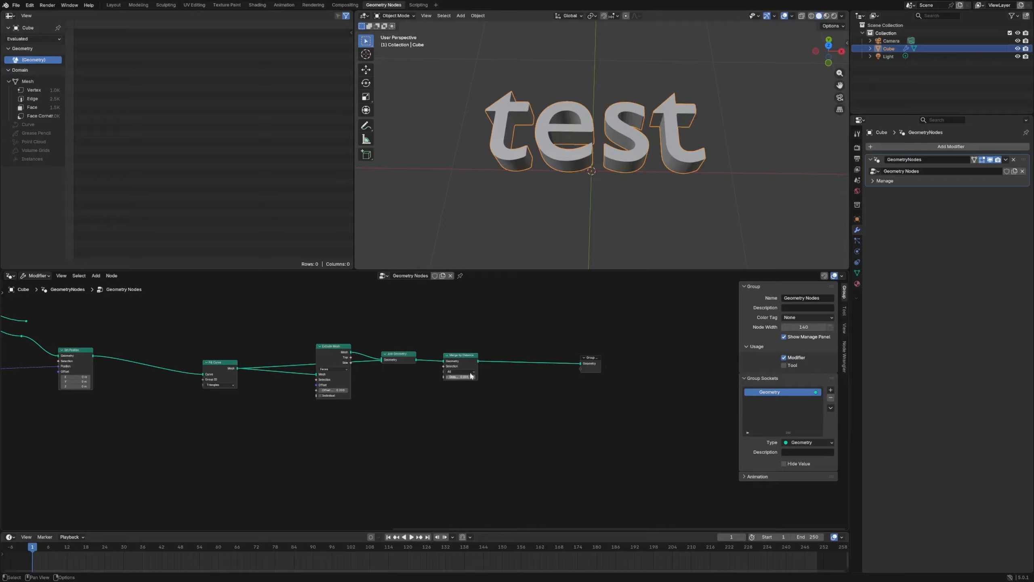
Shift Merge by Distance away from Join Geometry, then cut and restore its link to Group Output.
left_click_drag(471, 375, 484, 375)
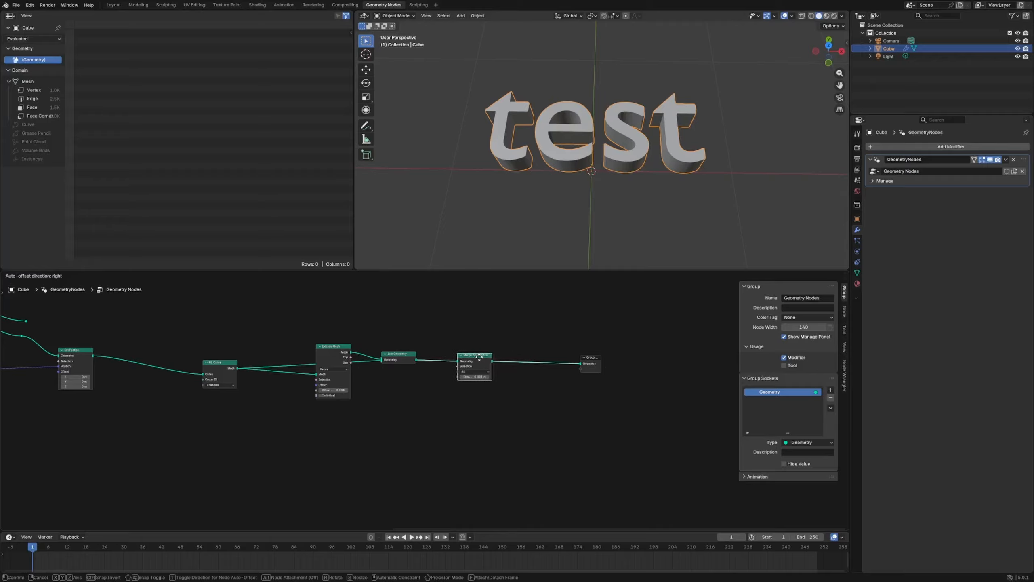
right_click_drag(558, 369, 550, 352, "ctrl")
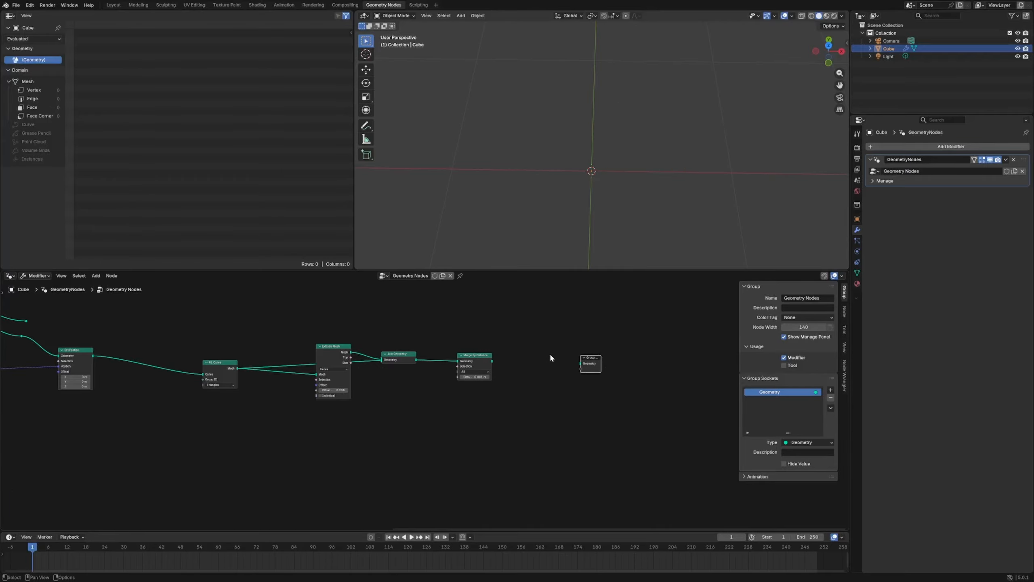
left_click_drag(492, 361, 580, 362)
middle_click_drag(371, 349, 613, 348)
scroll(582, 367, "up", 6)
middle_click_drag(580, 369, 348, 334)
left_click_drag(336, 306, 329, 304)
Insert a second Set Position node before Fill Curve and preview its output with a Viewer.
middle_click_drag(10, 360, 420, 406)
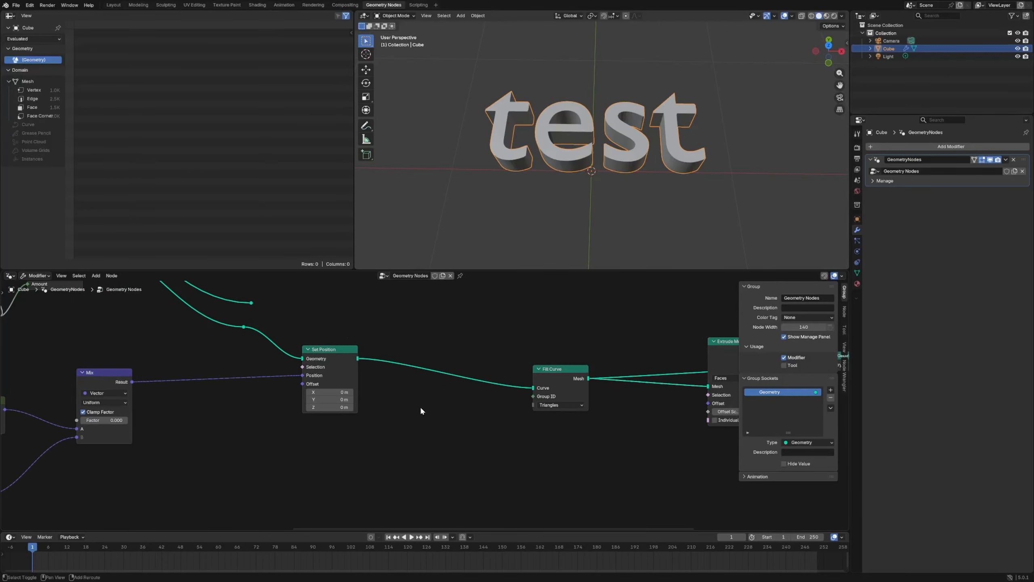
key("shift+a")
type("se")
key("Return")
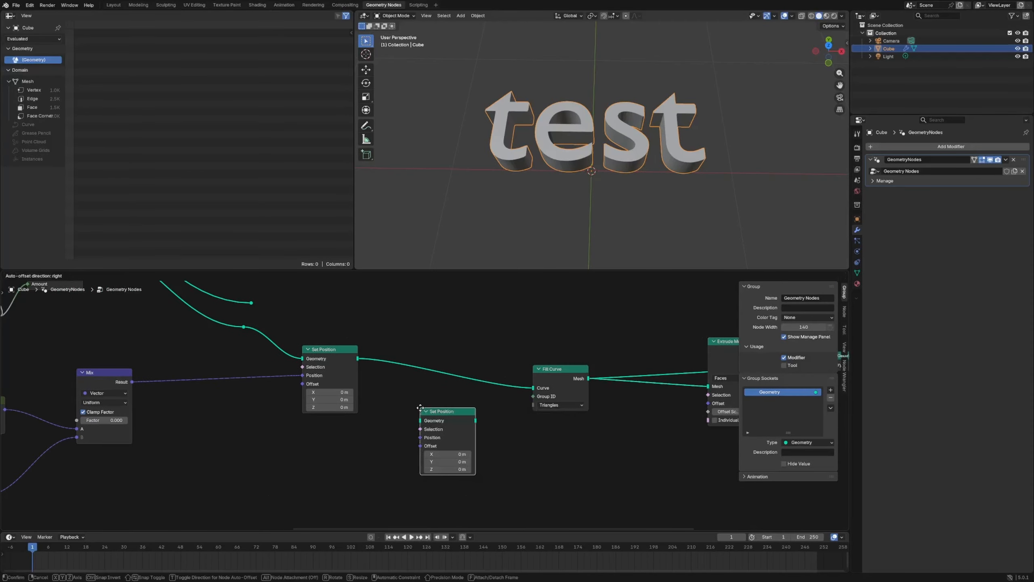
left_click(472, 342)
left_click(480, 342, "ctrl+shift")
Add a Noise Texture node below the first Set Position node.
middle_click_drag(448, 464, 508, 429)
key("shift+a")
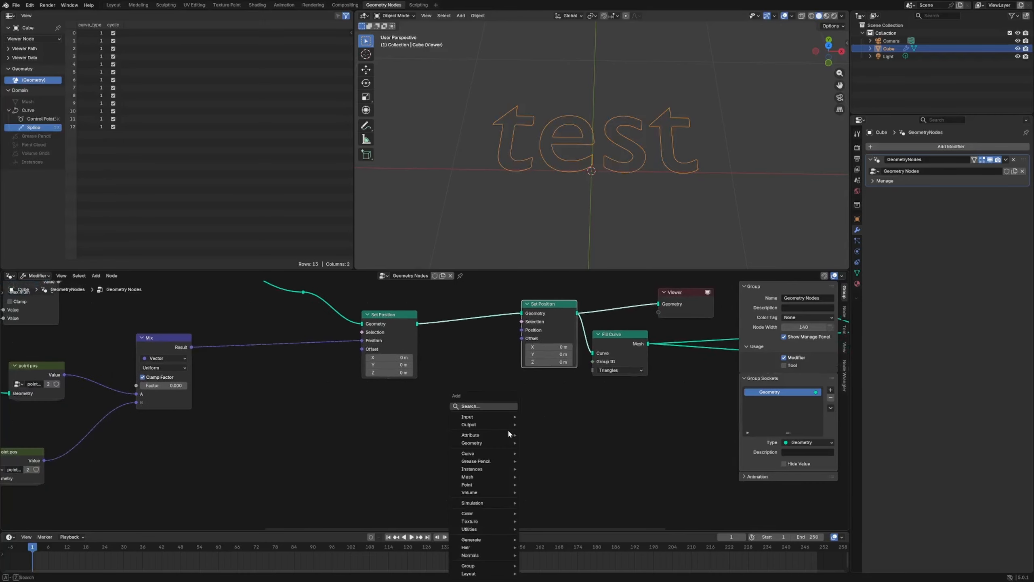
type("nois")
key("Return")
left_click(338, 427)
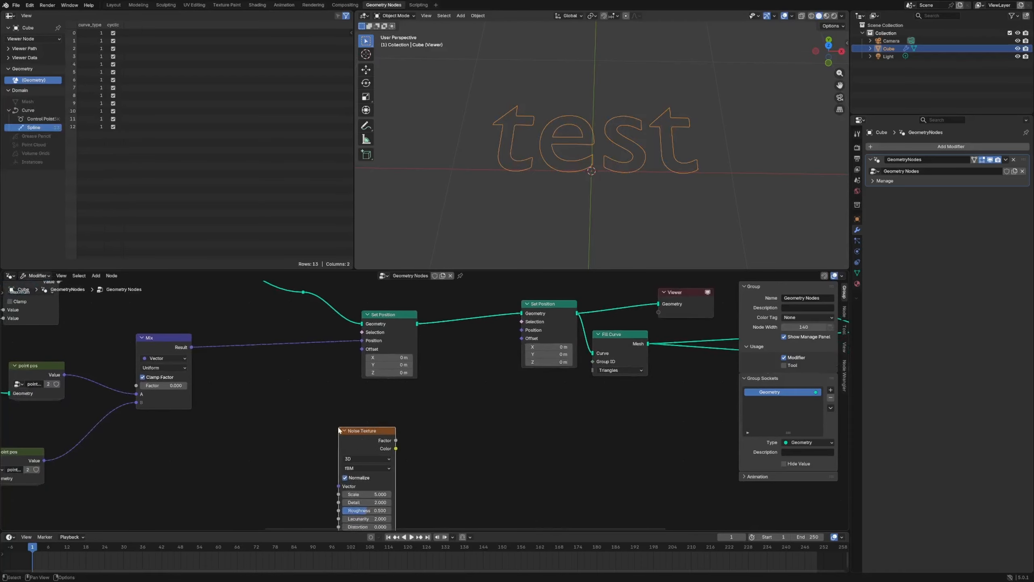
Feed the noise Color through a Vector Math Add of -0.5 on every axis into the second Set Position's Offset.
left_click_drag(396, 440, 472, 451)
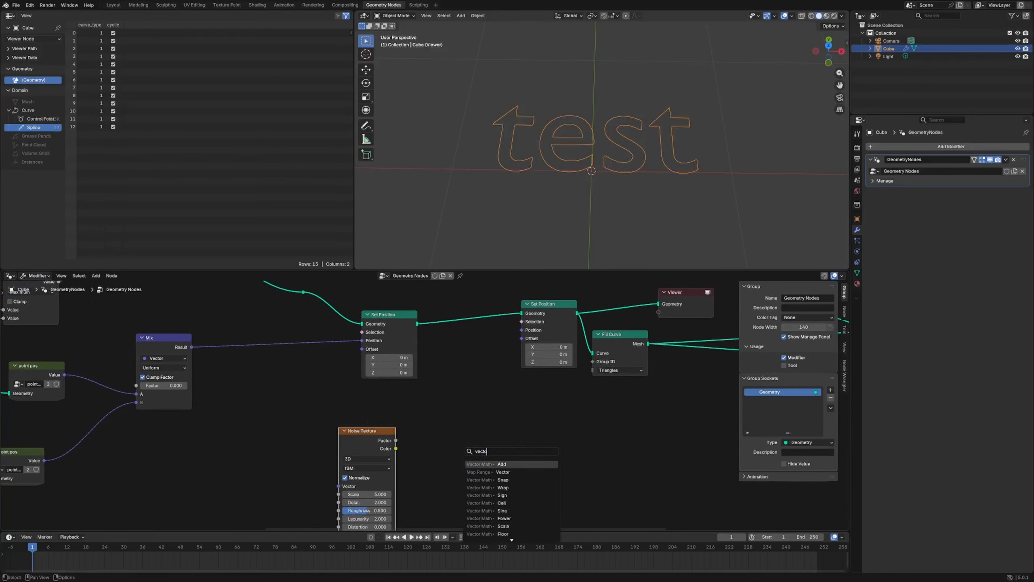
type("vector")
key("Return")
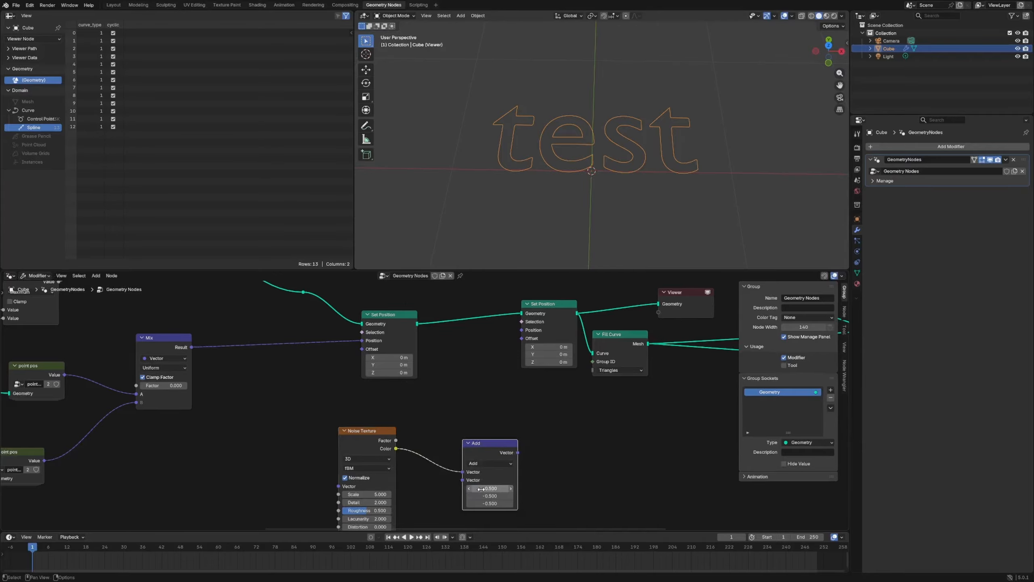
left_click_drag(523, 340, 522, 339)
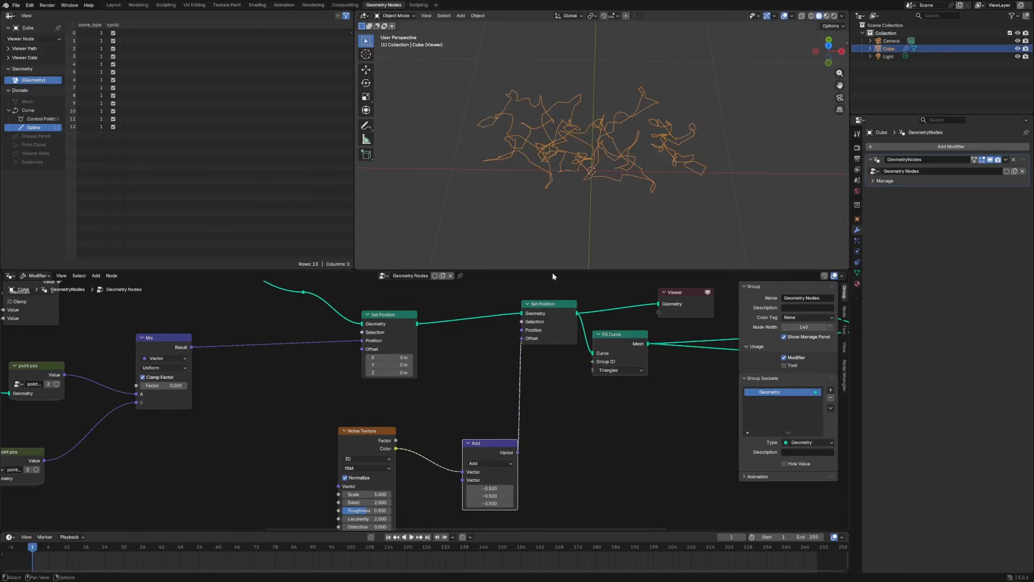
Set the Noise Texture's Scale to 3.8 and space out the Noise Texture and Add nodes.
left_click_drag(484, 443, 475, 413)
left_click_drag(375, 481, 351, 483)
scroll(446, 439, "up", 2)
left_click_drag(542, 390, 534, 393)
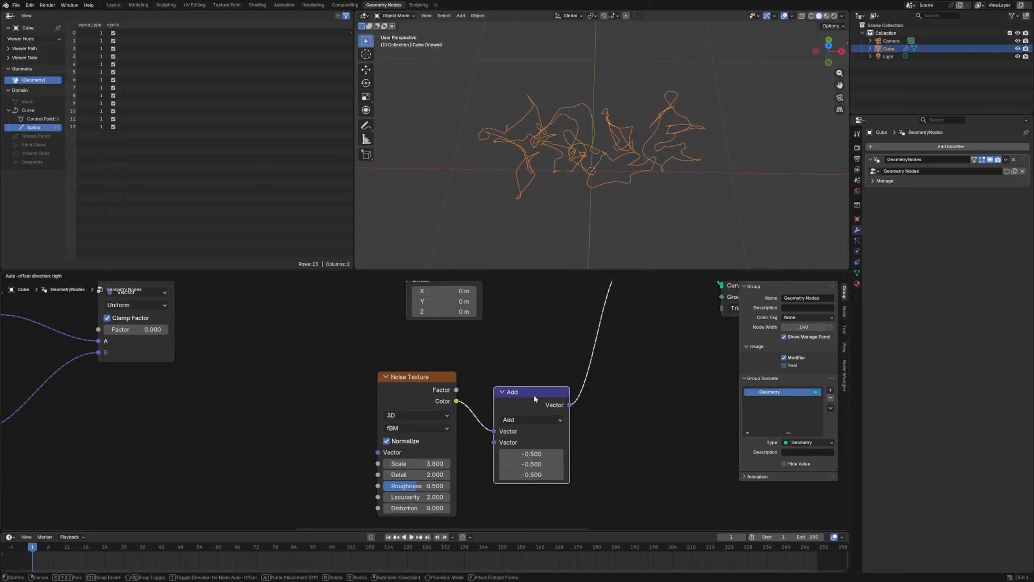
left_click_drag(437, 388, 377, 398)
scroll(512, 361, "down", 4)
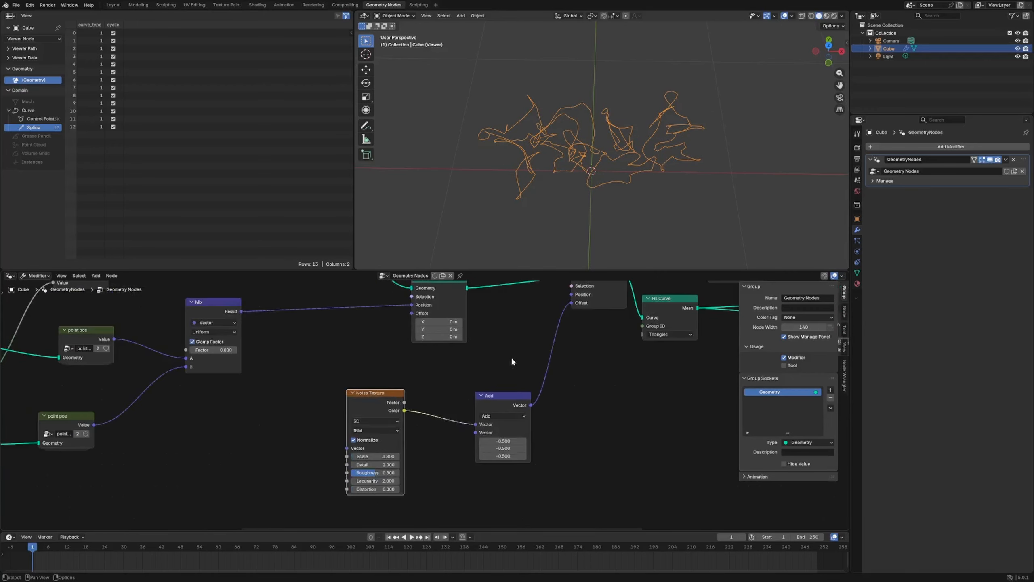
Add a Combine XYZ node, feed the Add result into X and Y, and connect its Vector to the second Set Position's Offset.
key("shift+a")
type("combin")
key("Return")
left_click(583, 390)
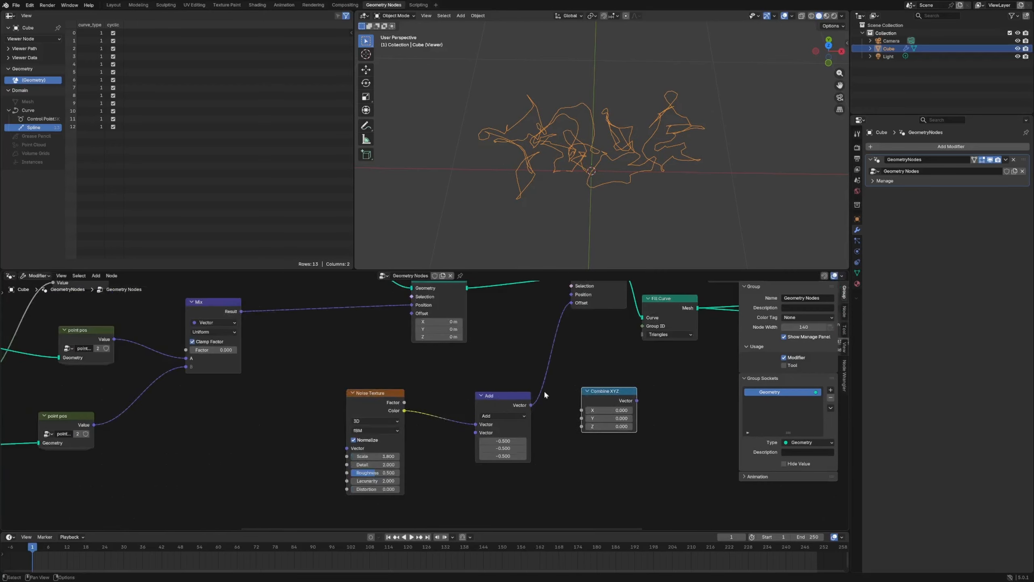
left_click_drag(525, 395, 581, 418)
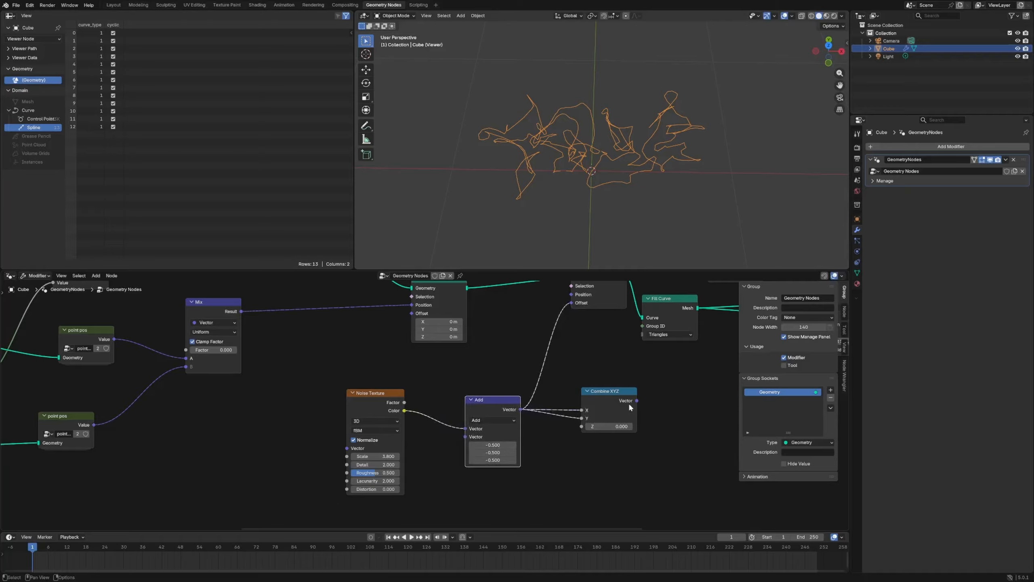
left_click_drag(636, 400, 571, 302)
left_click_drag(599, 392, 570, 351)
scroll(548, 377, "down", 4)
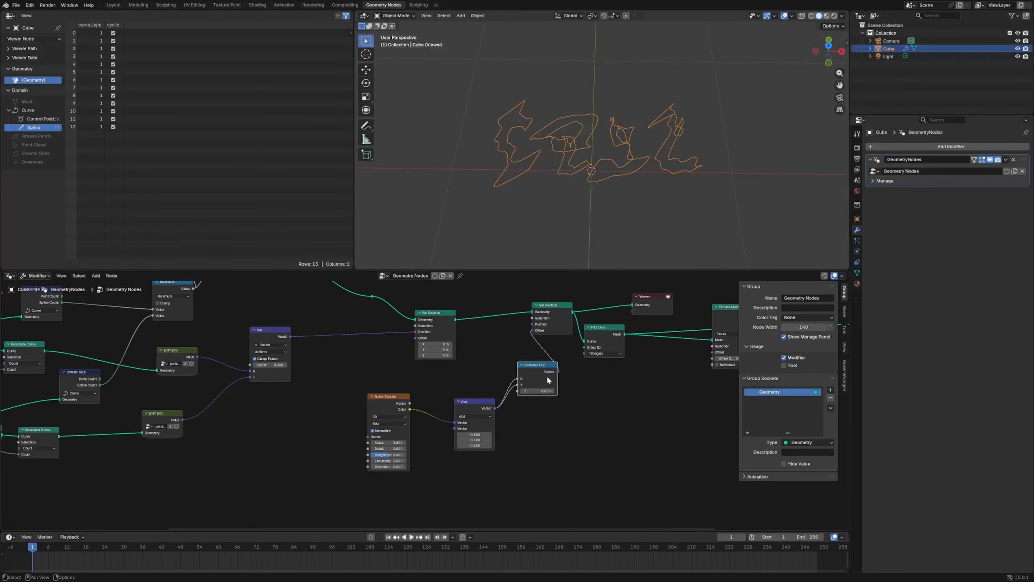
left_click_drag(474, 403, 471, 412)
Set the Noise Texture's Lacunarity to 5.5 and Distortion to 1.3.
middle_click_drag(588, 200, 601, 189)
scroll(477, 424, "up", 7)
middle_click_drag(477, 424, 511, 439)
middle_click_drag(411, 450, 431, 400)
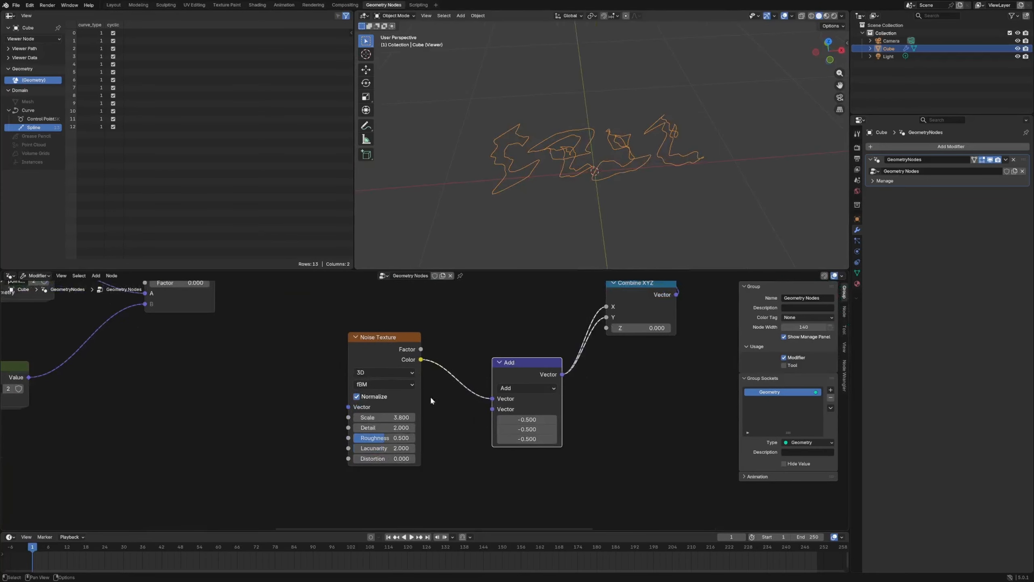
left_click_drag(375, 447, 411, 447)
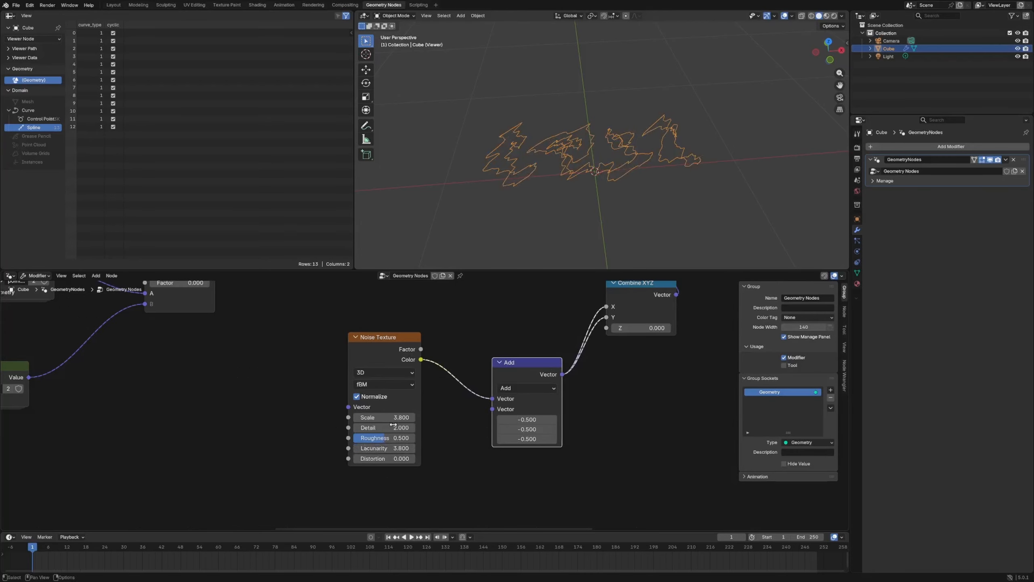
middle_click_drag(564, 244, 562, 262)
left_click_drag(380, 449, 407, 458)
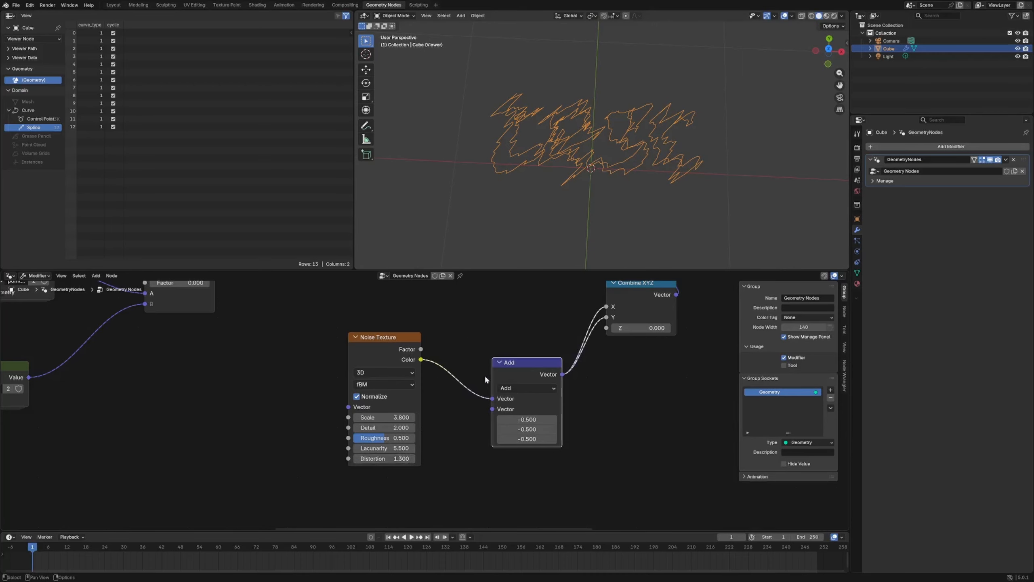
Reposition the Add and Noise Texture nodes and switch the noise dimensions to 4D.
left_click_drag(512, 365, 509, 347)
left_click_drag(406, 359, 393, 387)
left_click(375, 412)
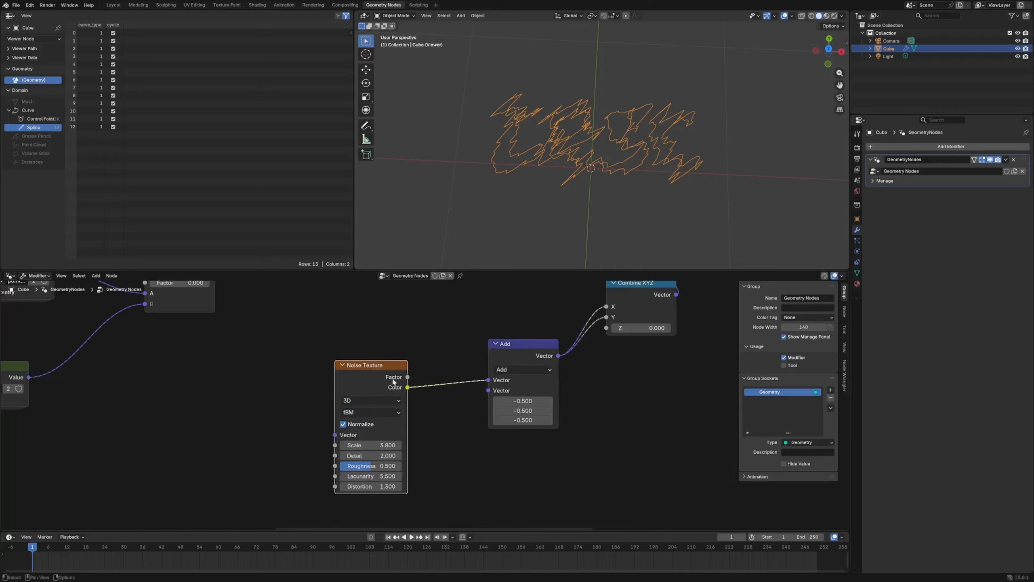
left_click(366, 400)
left_click(356, 457)
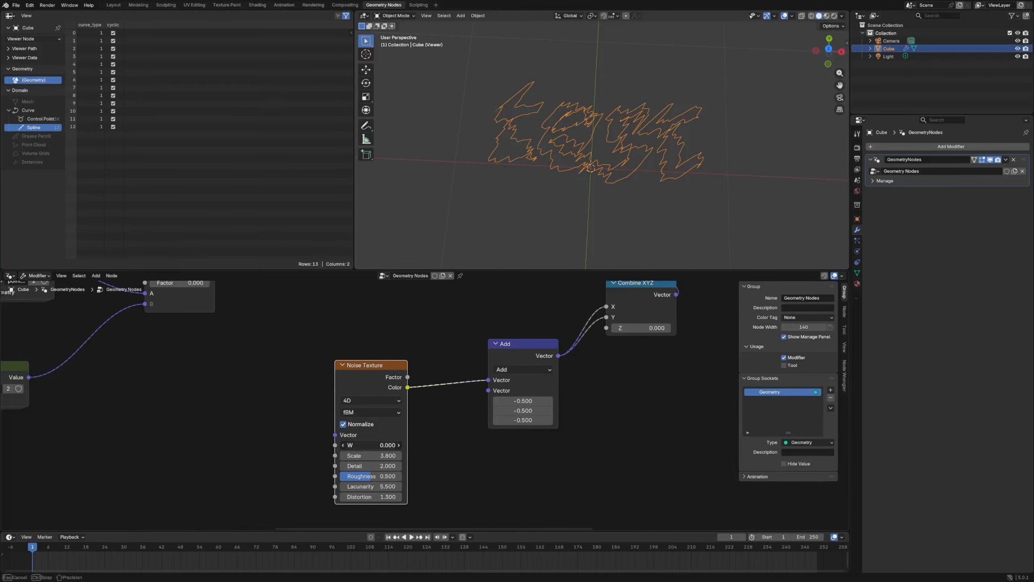
Set the Noise Texture's W to 0.54 and its Scale to 2.
left_click_drag(371, 444, 415, 457)
left_click(391, 455)
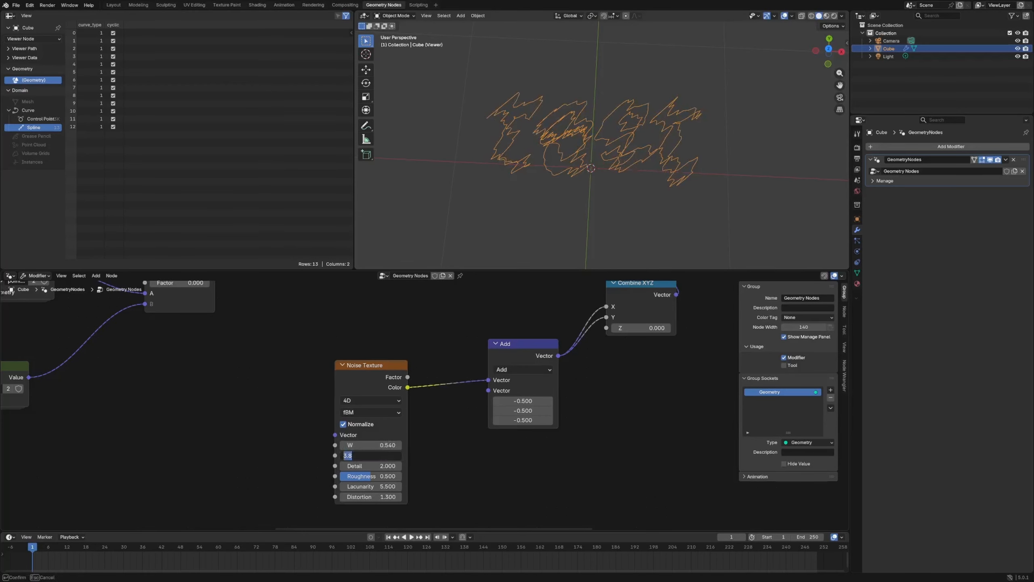
type("2")
key("Return")
left_click(541, 375)
scroll(530, 318, "down", 2)
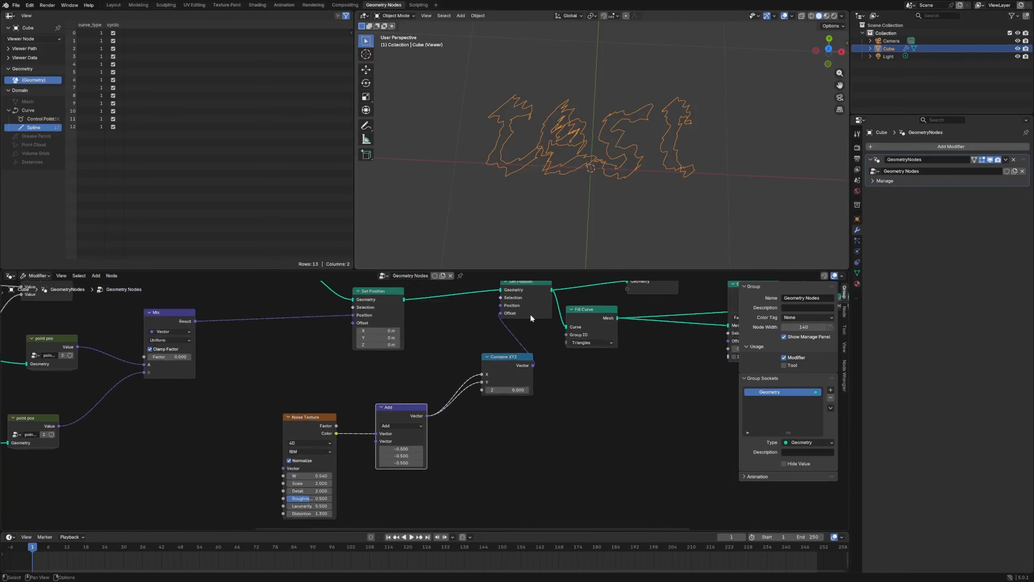
Rearrange Fill Curve, the second Set Position and Combine XYZ to open space between them.
middle_click_drag(621, 391, 423, 479)
left_click_drag(391, 411, 447, 413)
left_click_drag(332, 376, 365, 370)
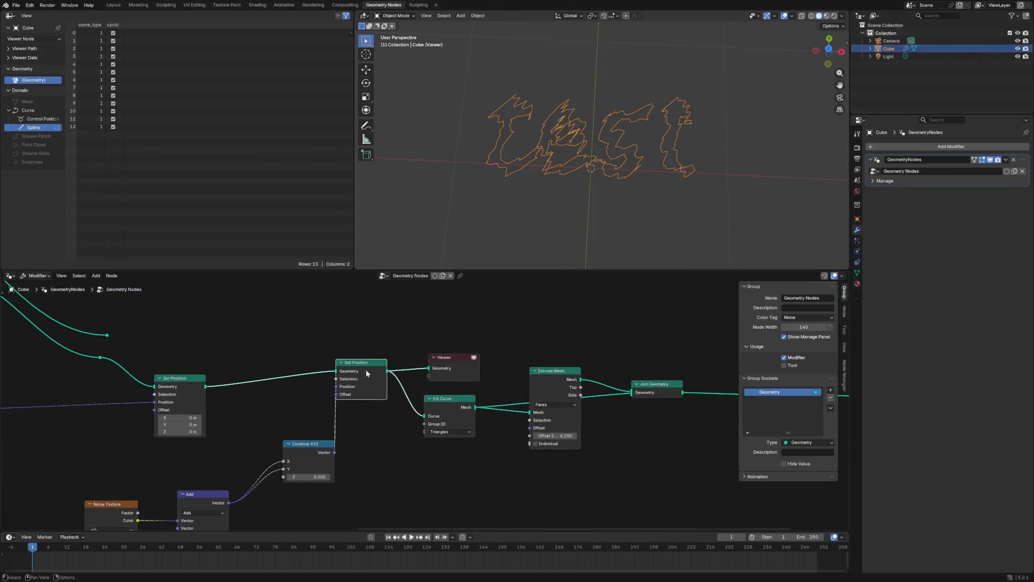
left_click_drag(313, 449, 299, 448)
Insert a Vector-type Blur Attribute node with 8 iterations between Combine XYZ and the second Set Position's Offset.
key("shift+a")
type("blur")
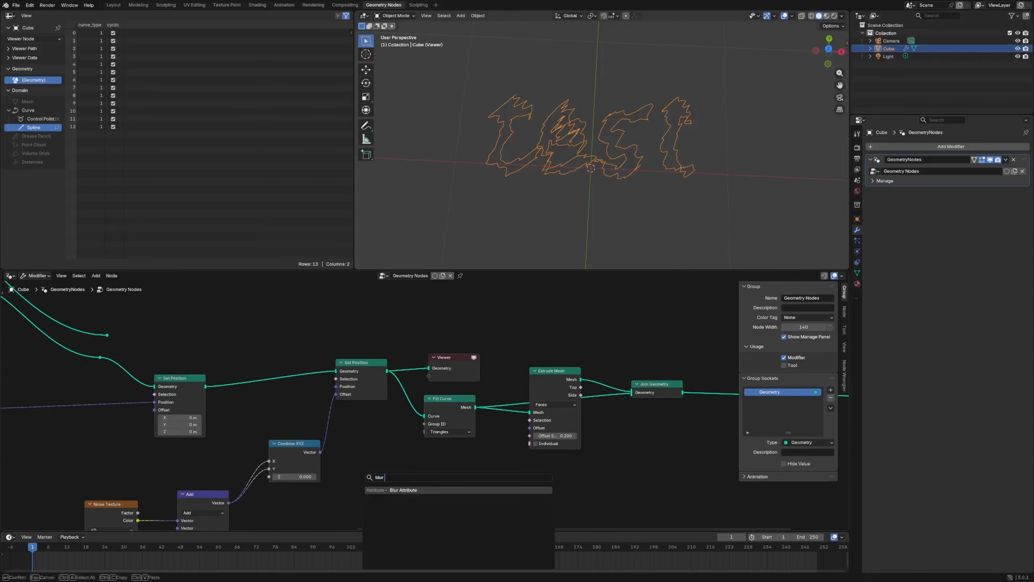
key("Return")
left_click(334, 413)
left_click(359, 423)
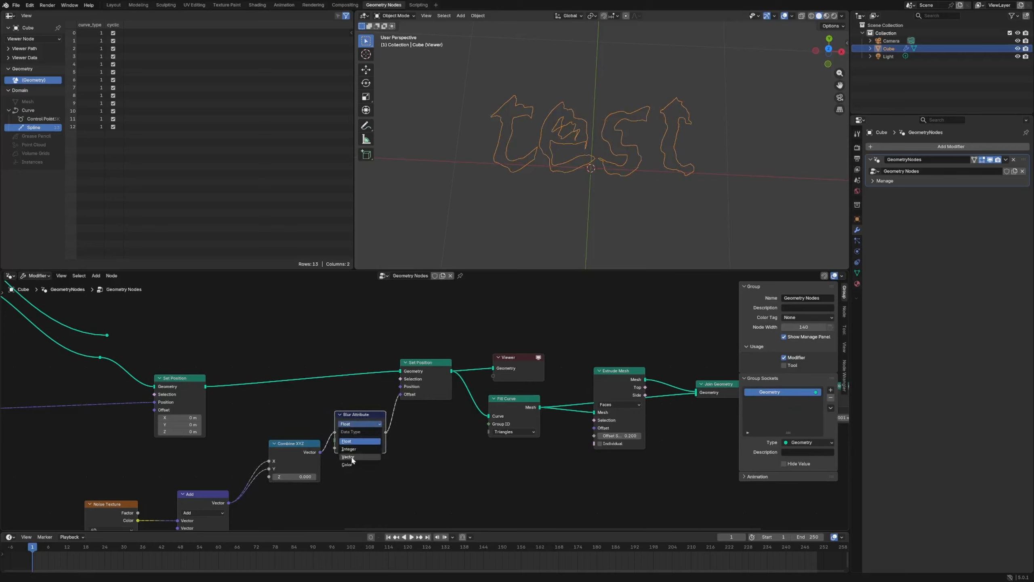
left_click(352, 457)
mouse_move(364, 440)
left_mouse_down()
mouse_move(468, 440)
mouse_move(367, 440)
left_mouse_up()
left_click(363, 440)
type("8")
key("Return")
Try a Noise Texture Scale of 1.5, then set its W to 3.27 and Scale to 0.5.
middle_click_drag(111, 505, 352, 401)
scroll(352, 401, "up", 4)
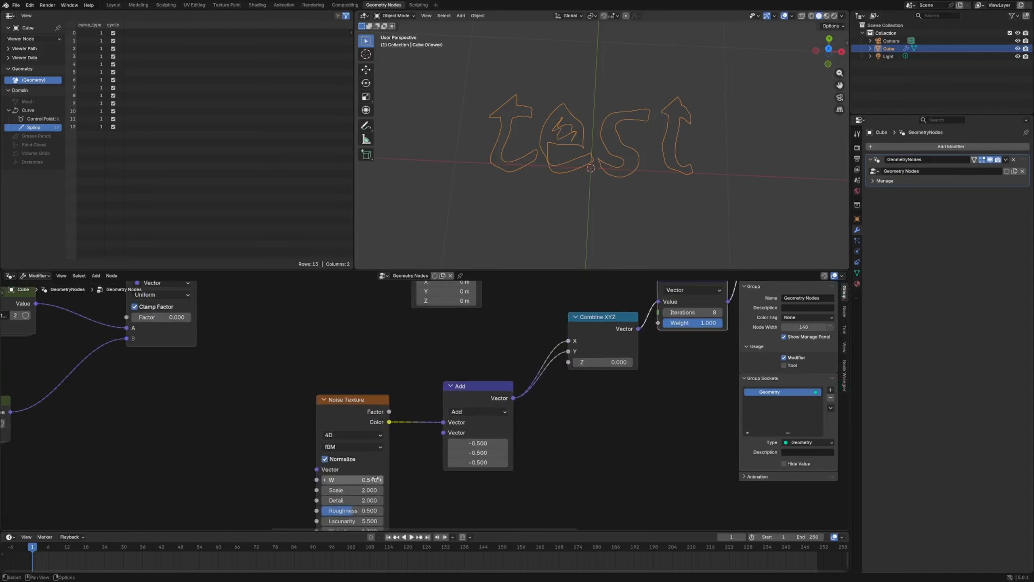
left_click(353, 490)
type("1.5")
key("Return")
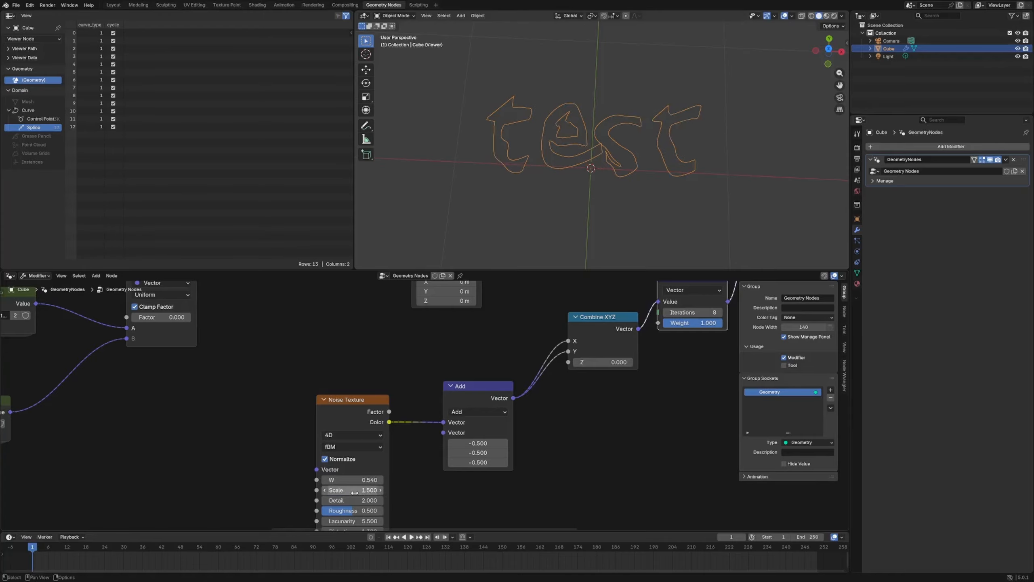
key("Return")
left_click_drag(354, 480, 397, 481)
middle_click_drag(399, 482, 401, 445)
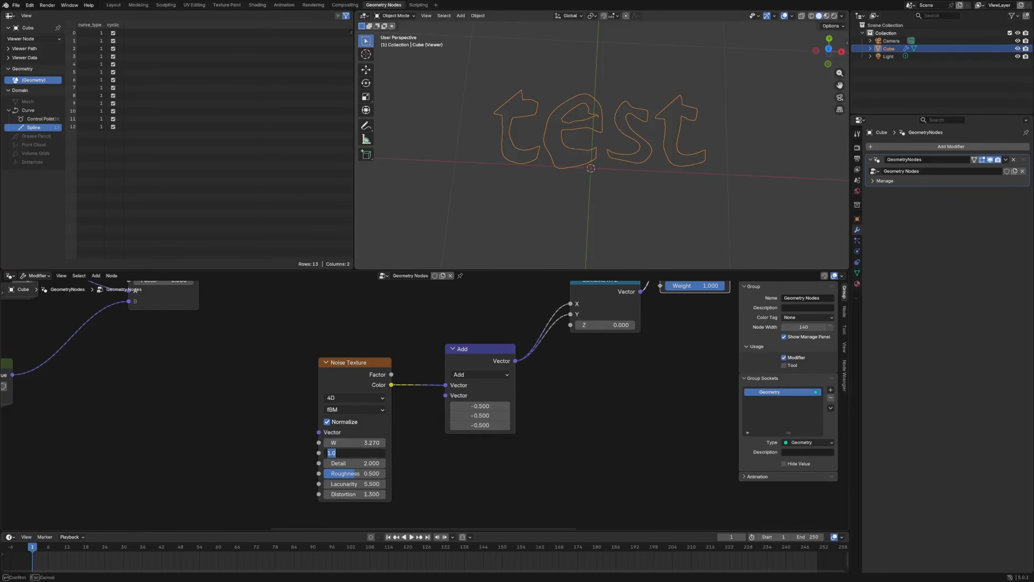
type(".5")
key("Return")
Duplicate the vector Add node between Combine XYZ and Blur Attribute, and change it to a Scale operation of 0.2.
middle_click_drag(432, 410, 316, 528)
left_click(379, 475)
key("shift+d")
left_click(542, 381)
left_click(540, 396)
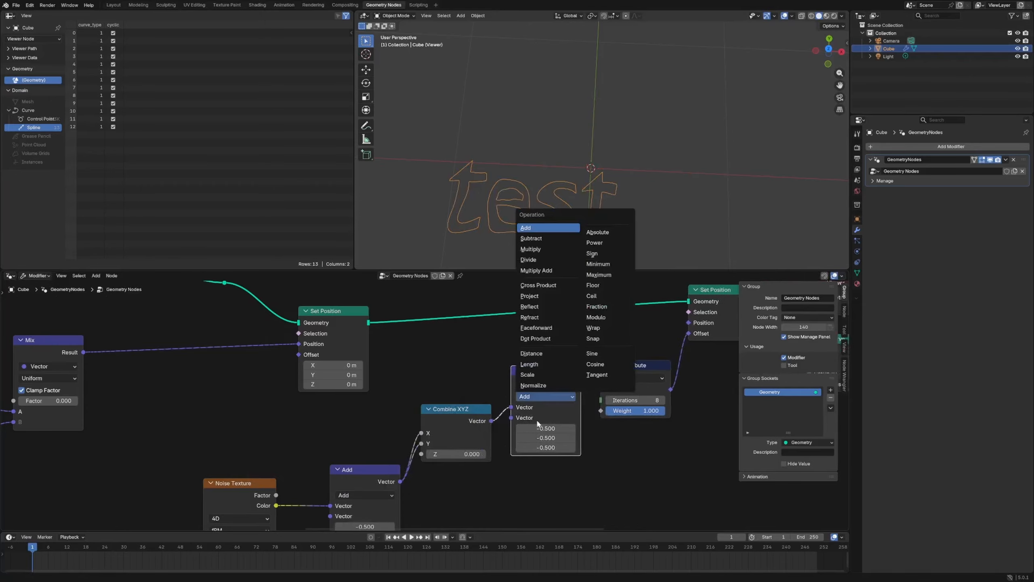
left_click(536, 375)
type(".2")
key("Return")
Set the Scale node's factor to 0.5, lower the Blur Attribute's Iterations, and set the Noise Texture's W to 37.22.
middle_click_drag(335, 527, 358, 434)
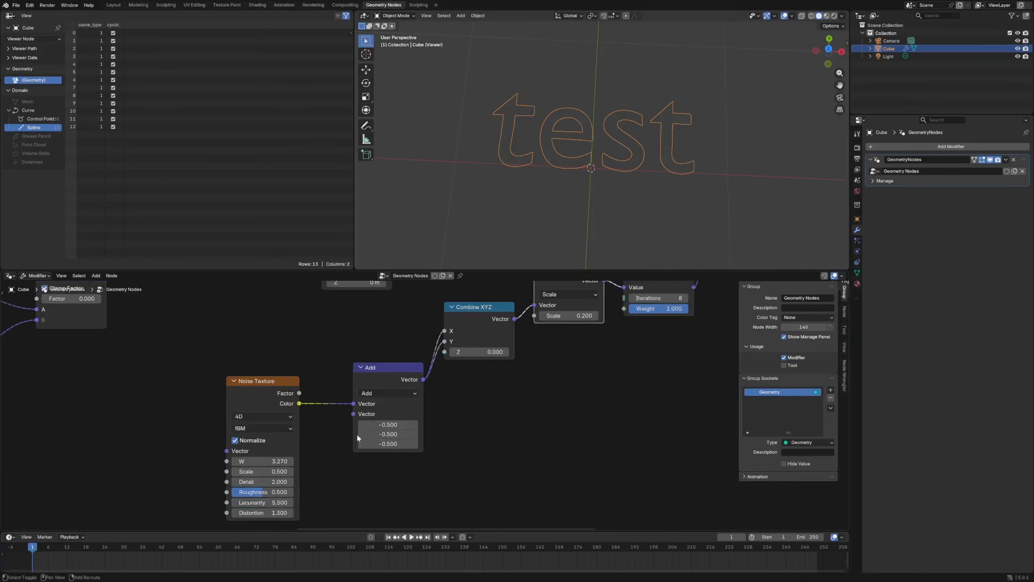
middle_click_drag(666, 326, 612, 345)
left_click_drag(611, 320, 570, 319)
left_click_drag(208, 482, 228, 482)
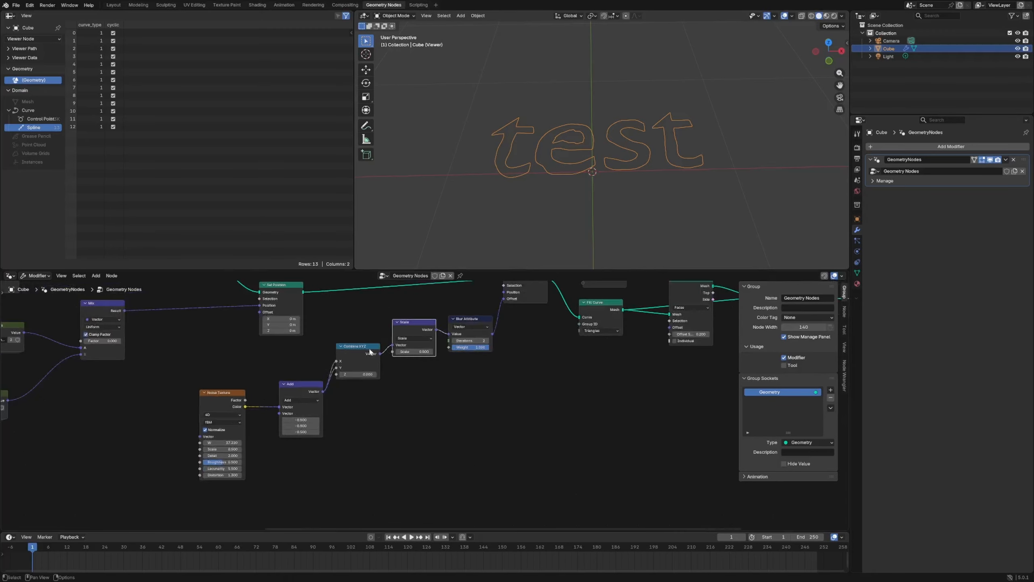
Reposition the Combine XYZ, Add and Noise Texture nodes to tidy the distortion chain.
left_click(346, 382)
scroll(304, 401, "up", 4)
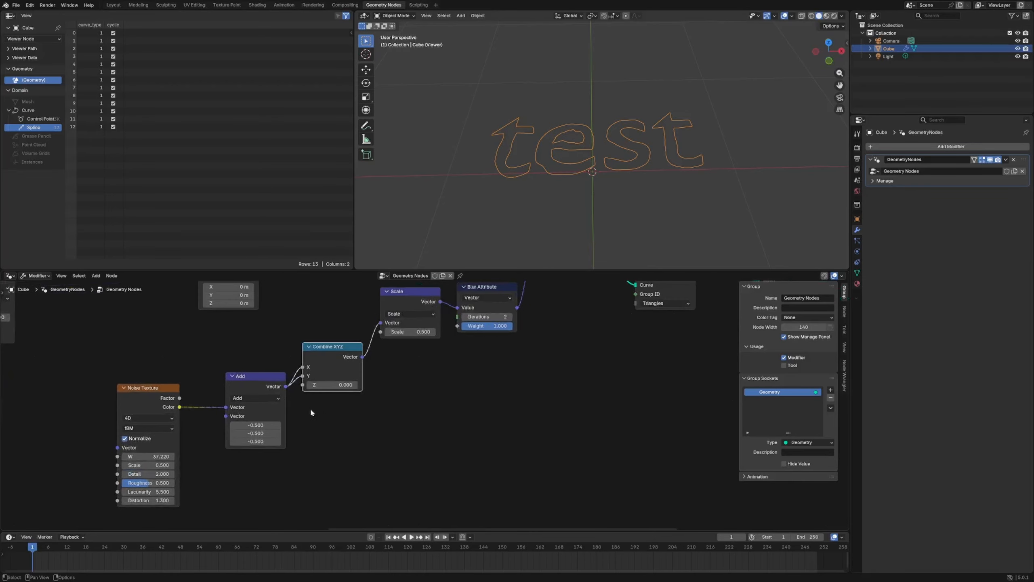
left_click_drag(248, 387, 246, 394)
left_click_drag(157, 392, 174, 393)
middle_click_drag(301, 405, 368, 403)
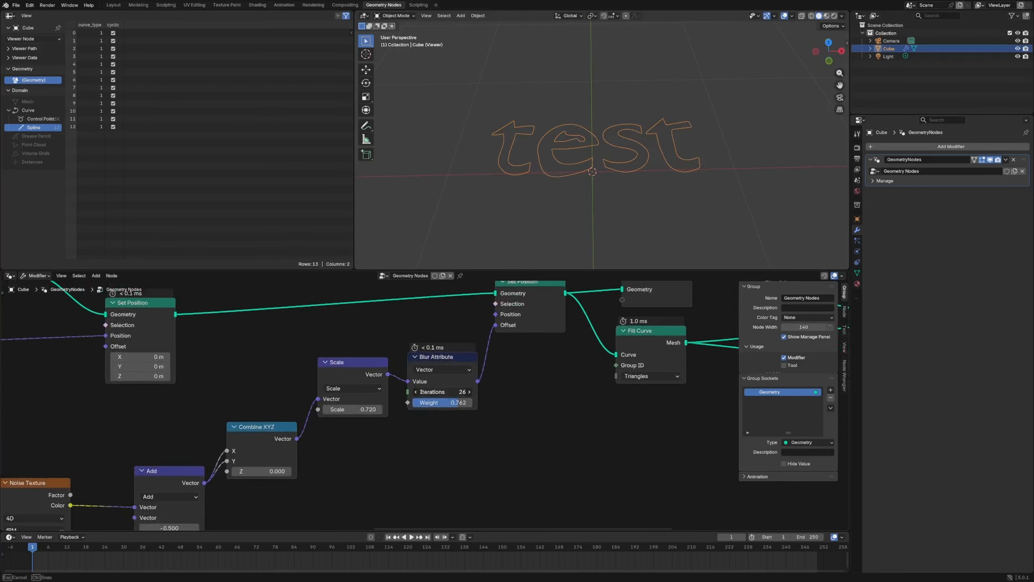
Adjust the Blur Attribute's Iterations while checking the distorted text outline.
left_click_drag(442, 391, 425, 391)
middle_click_drag(609, 207, 623, 226)
scroll(395, 393, "down", 2)
middle_click_drag(395, 393, 539, 340)
Feed Curve of Point's Index in Curve plus 475.67 into the Noise Texture's W through an Add node.
left_click_drag(294, 455, 310, 455)
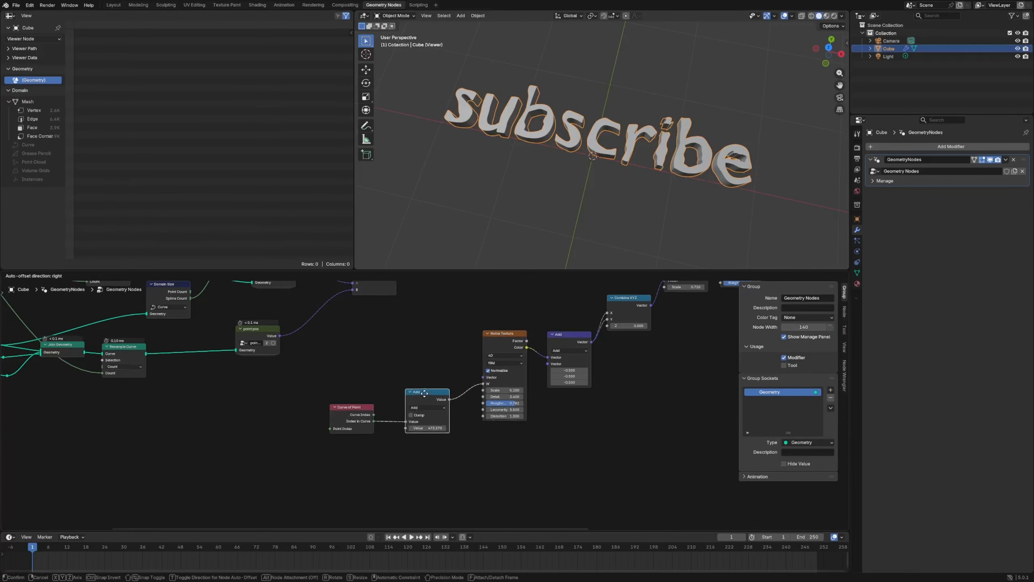
left_click_drag(427, 427, 456, 427)
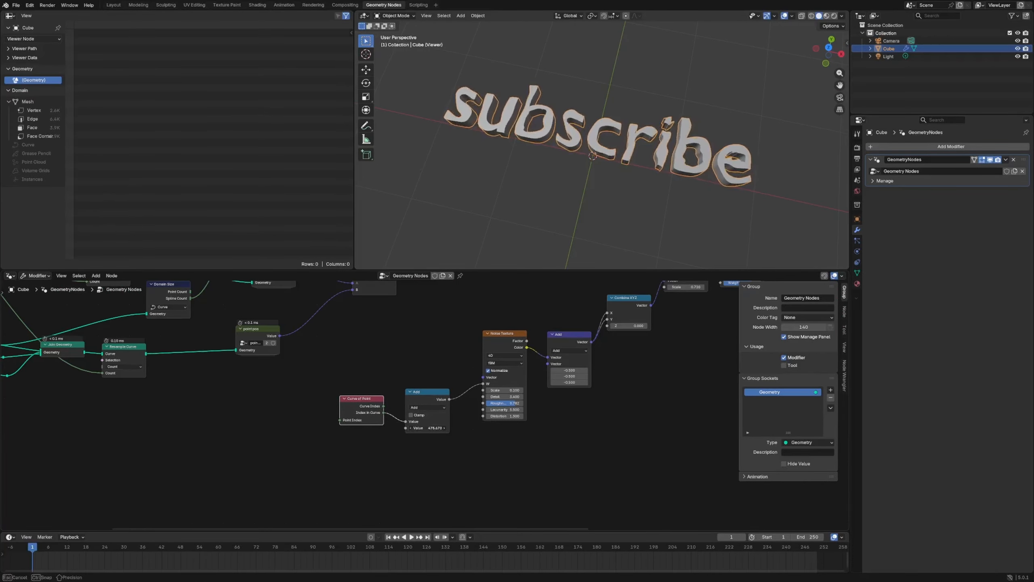
key("Home")
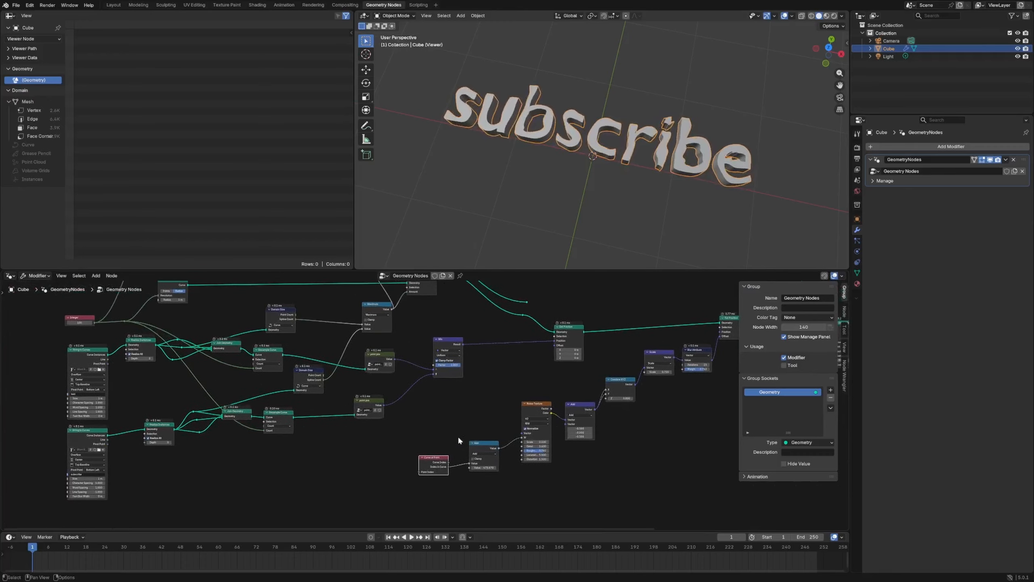
Add a Float Curve node below the point pos nodes and connect its Value to the Mix node's Factor.
key("shift+a")
type("float curve")
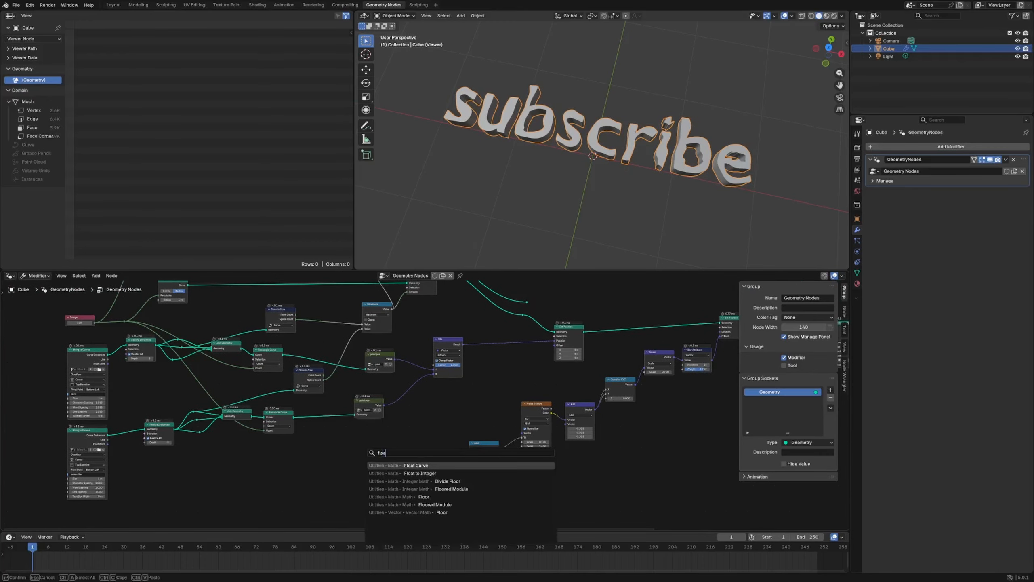
key("Return")
left_click(325, 448)
scroll(444, 442, "up", 2)
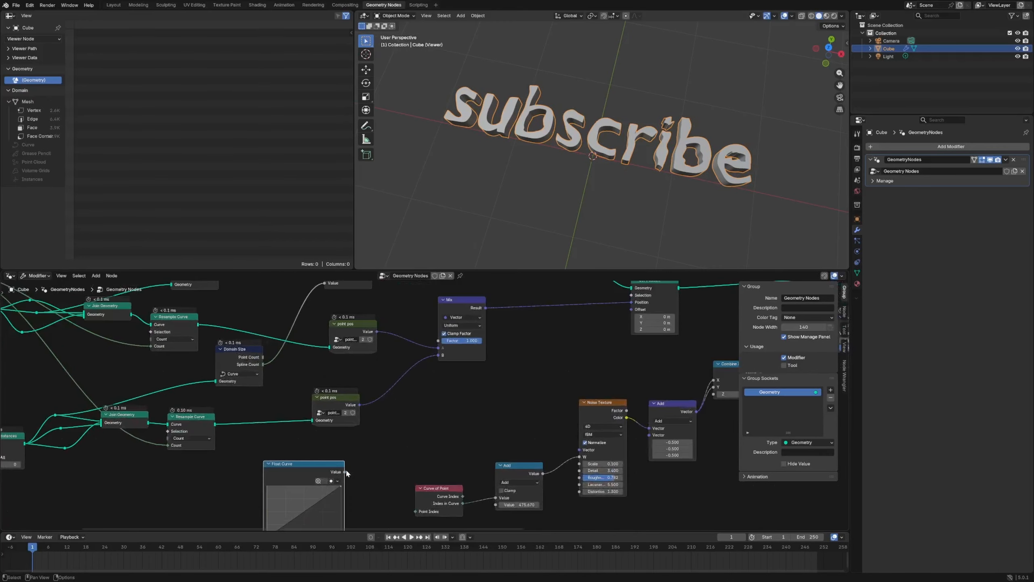
middle_click_drag(415, 430, 534, 353)
Add a Scene Time node ahead of the Float Curve node.
left_click(334, 428)
key("shift+a")
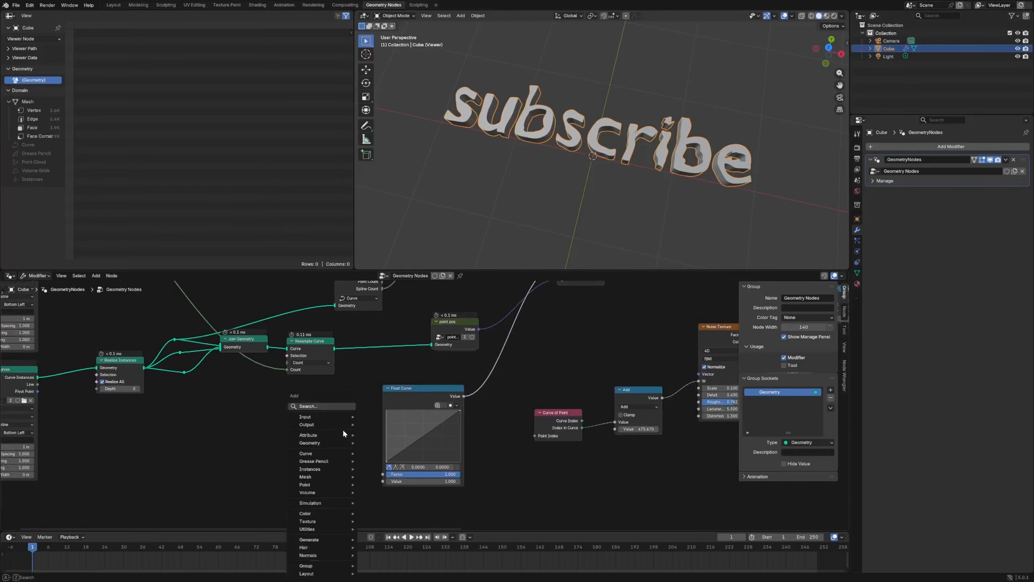
type("scene")
key("Return")
left_click(220, 446)
Set the animation's end frame to 180 and the output frame rate to 60 fps.
double_click(808, 536)
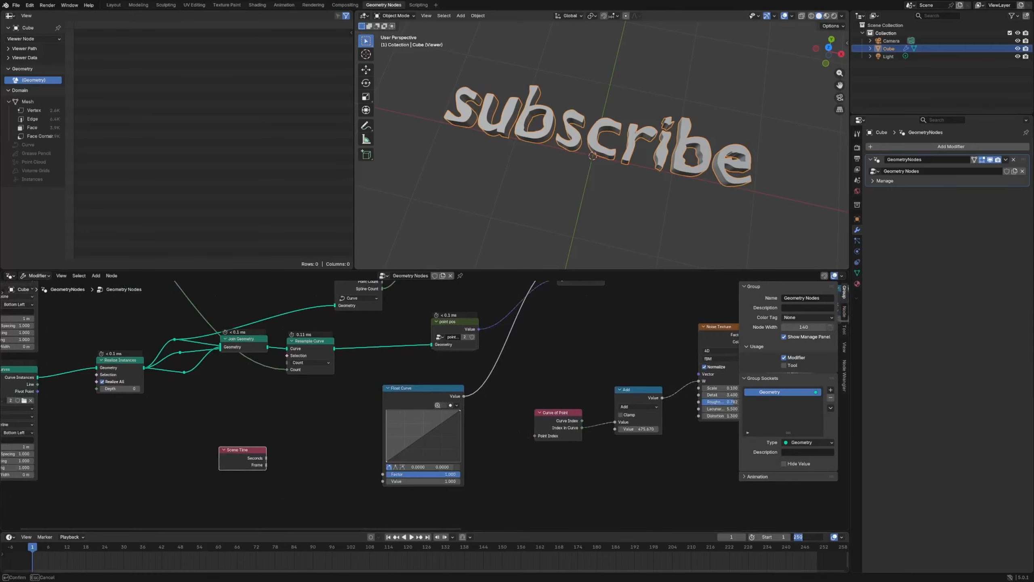
type("180")
key("Return")
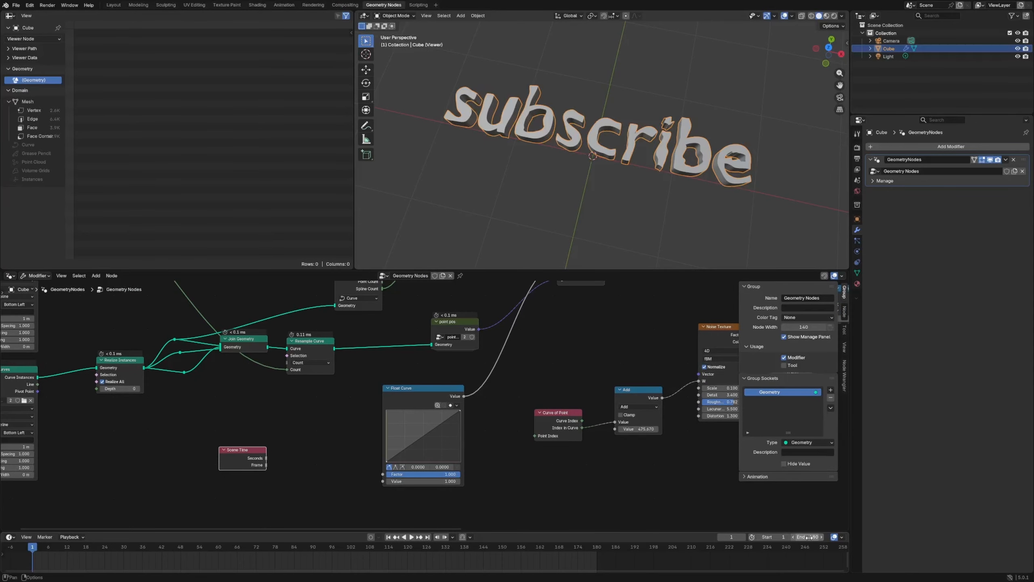
left_click(857, 158)
left_click(969, 216)
left_click(954, 304)
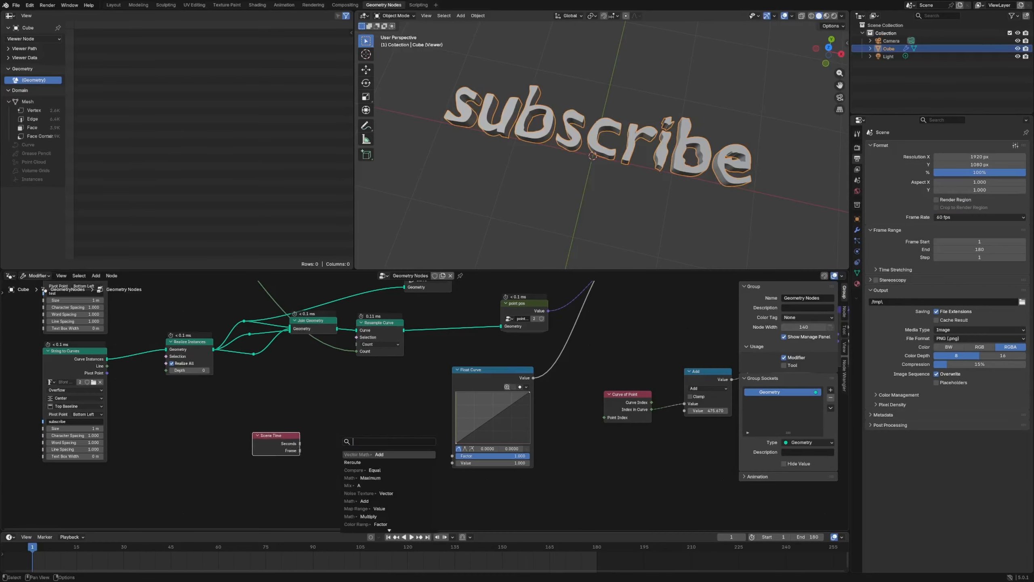
Divide Scene Time's Frame by 180, connect the result to the Float Curve's Value, and play the animation.
type("divide")
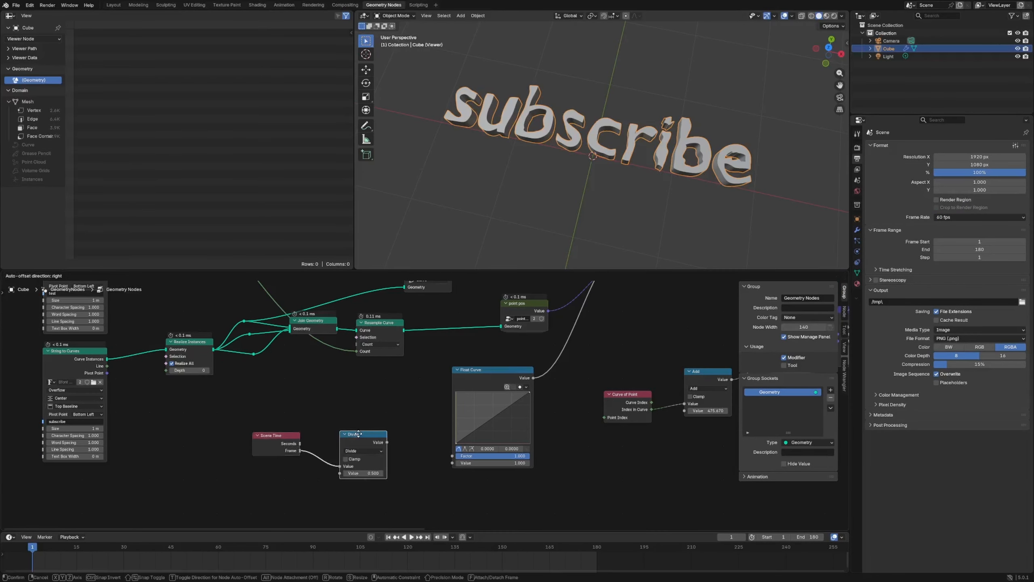
key("Return")
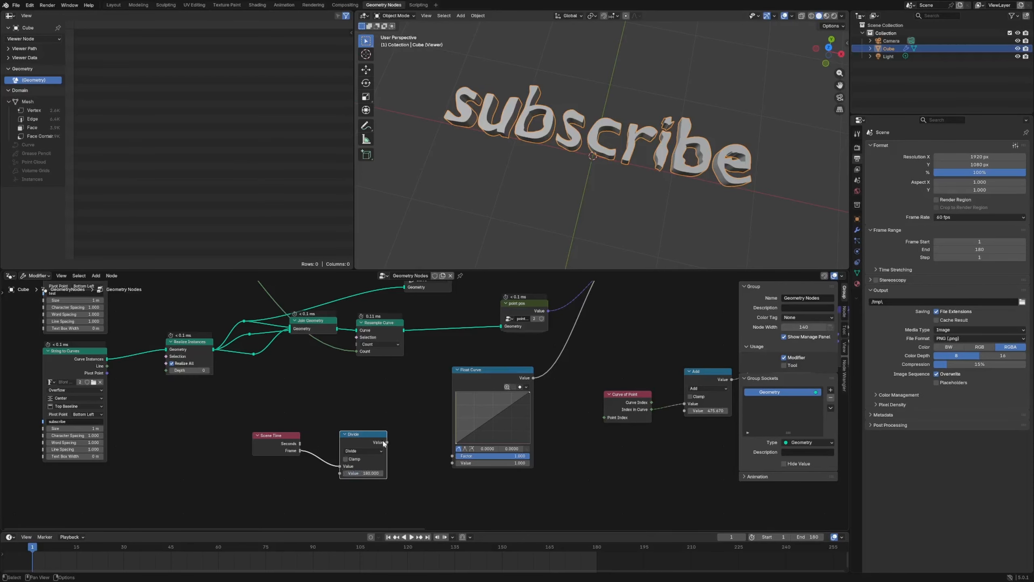
left_click_drag(450, 466, 451, 464)
middle_click_drag(575, 372, 503, 458)
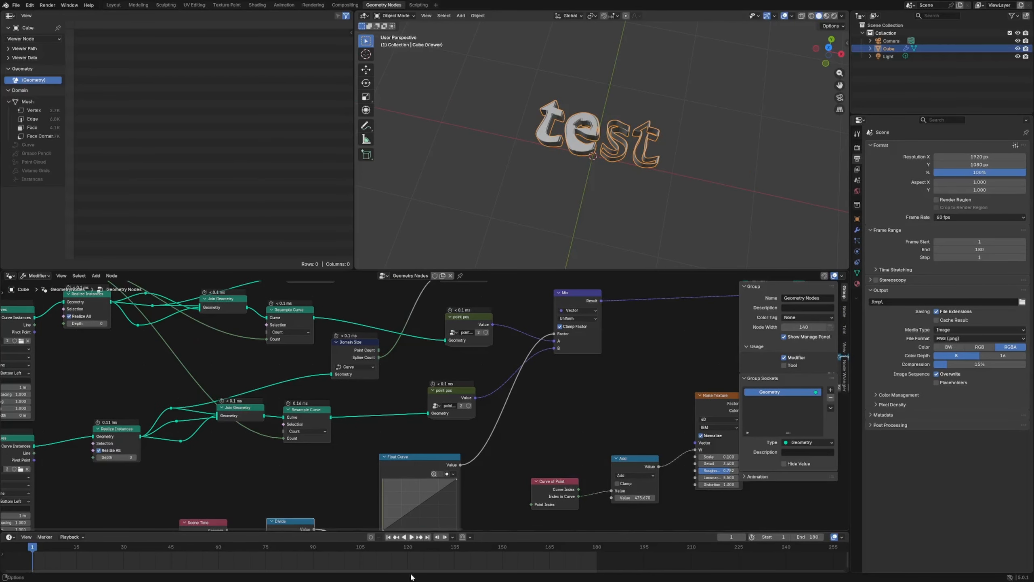
key("space")
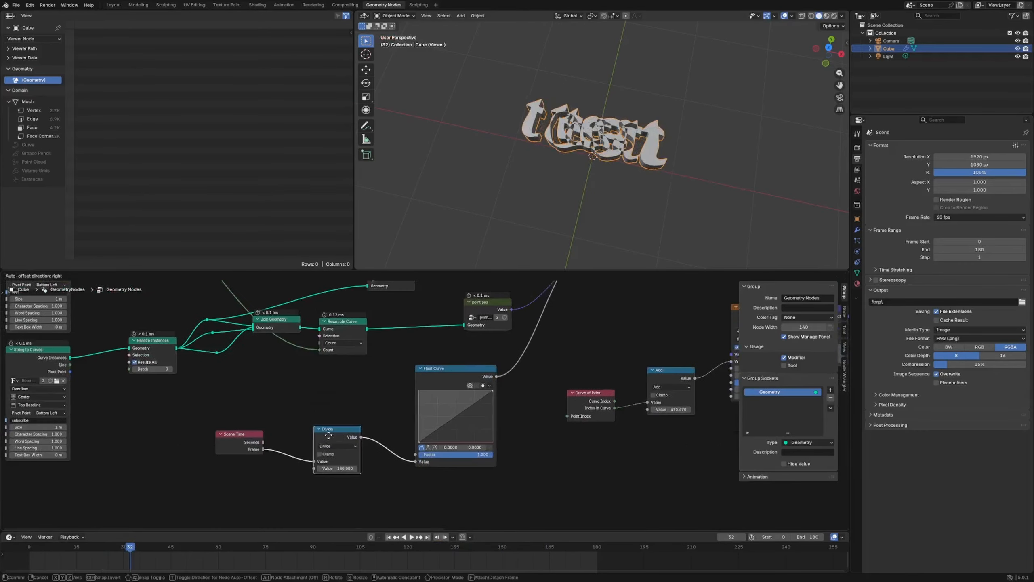
Spread the Scene Time and Float Curve nodes apart around the Divide node.
left_click_drag(236, 442, 212, 442)
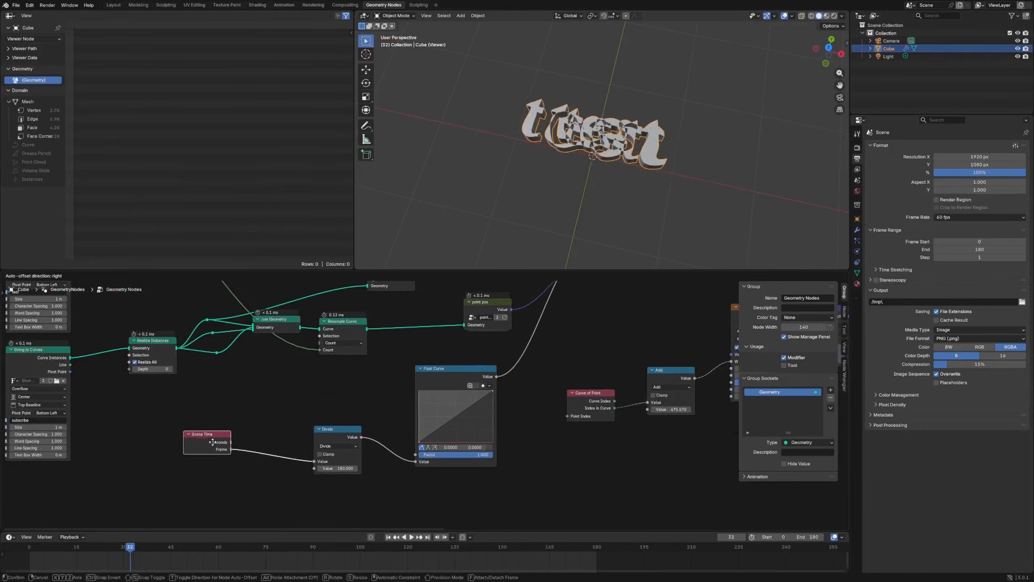
left_click_drag(443, 385, 455, 384)
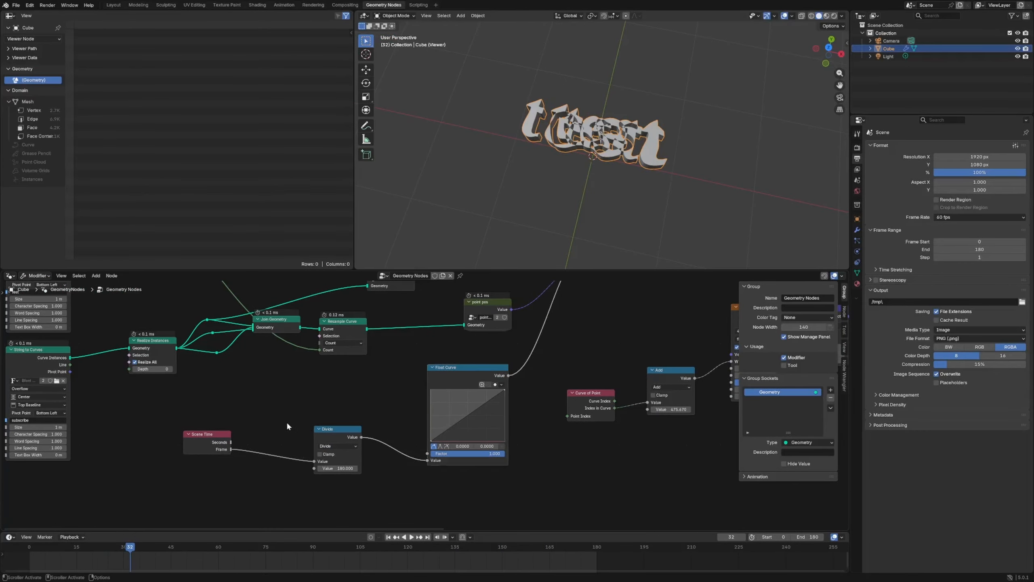
key("shift+a")
mouse_move(288, 423)
Shape the Float Curve into an S-curve with an upper point at 0.8398, 1.0, and replay the animation from its start.
left_click_drag(442, 440, 443, 441)
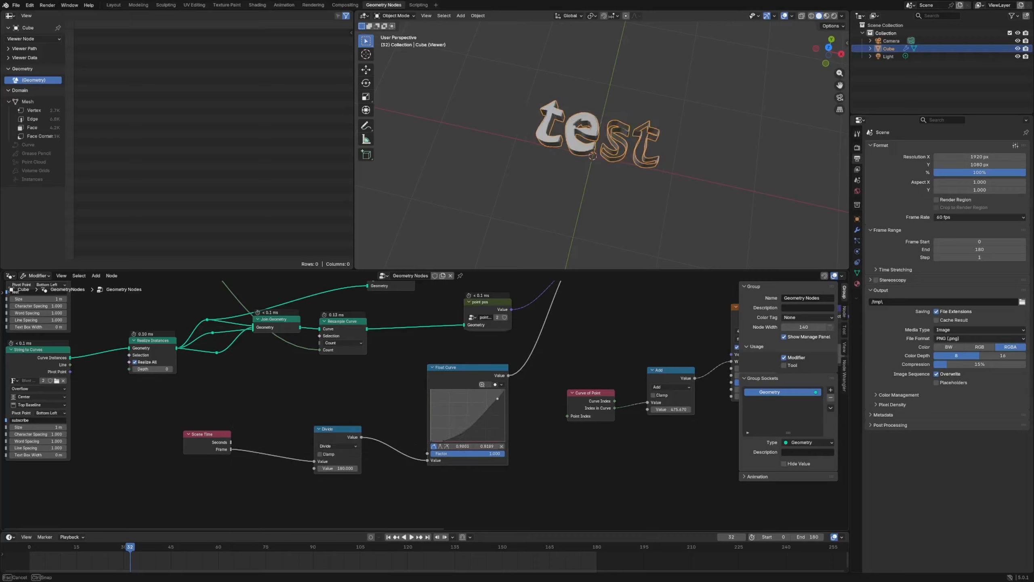
left_click_drag(123, 549, 21, 549)
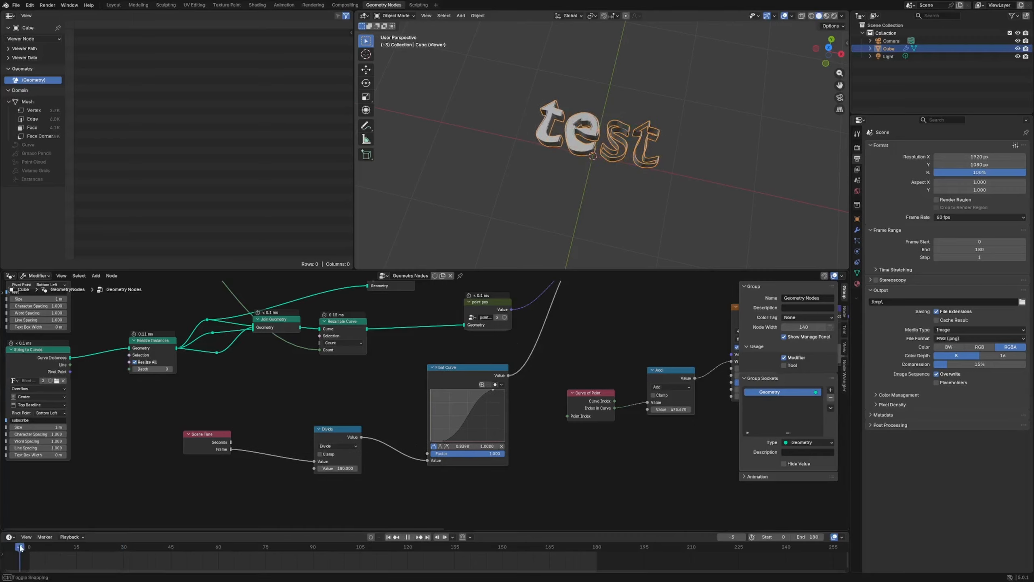
key("space")
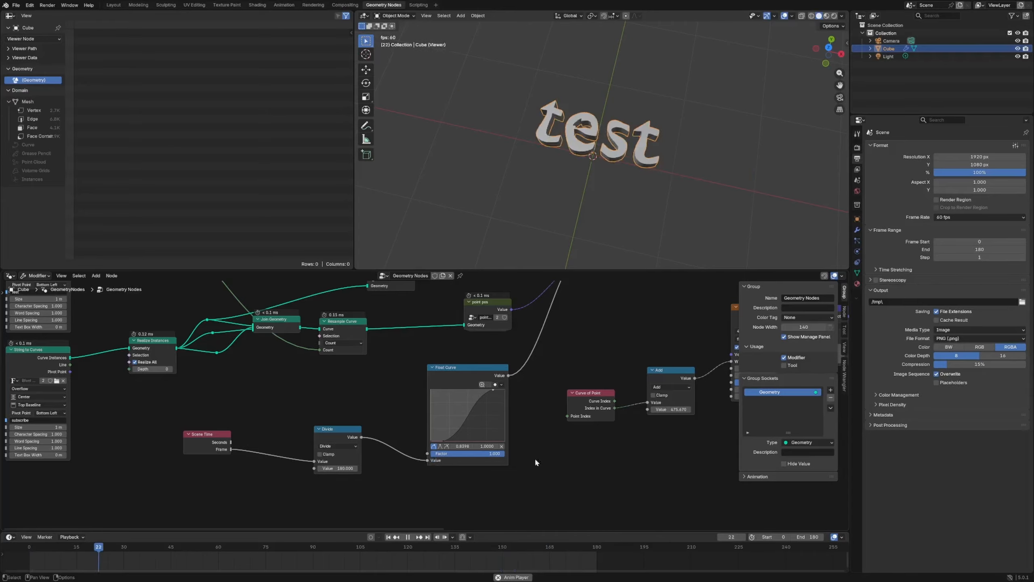
key("space")
Connect the Float Curve's Value to the second input of the Add node driving the Noise Texture's W.
middle_click_drag(505, 381, 298, 393)
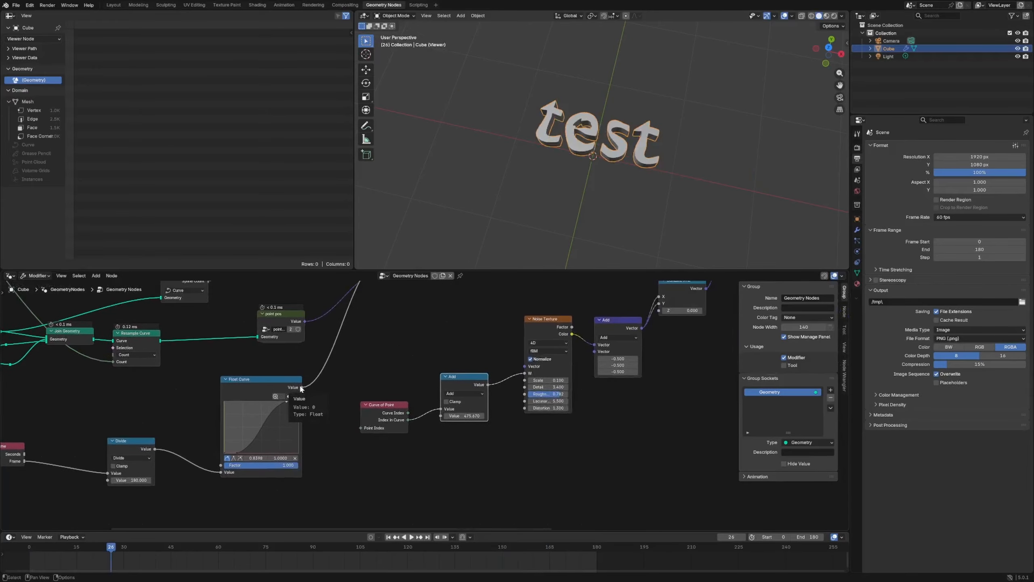
left_click_drag(301, 387, 373, 401)
left_click_drag(437, 415, 439, 416)
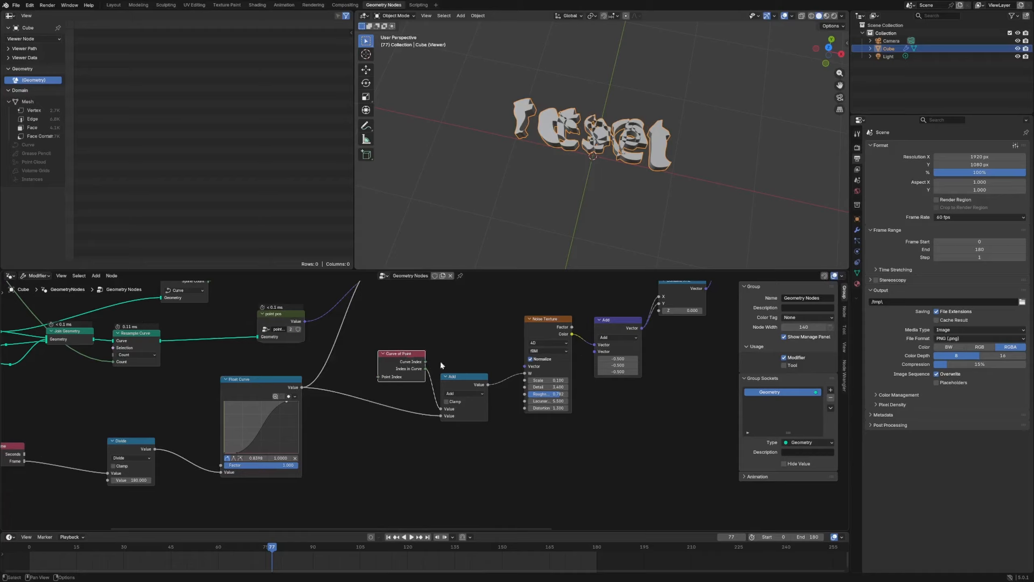
Insert a Multiply math node with a value of 2 between Float Curve and Add, and preview the animation.
left_click(416, 453)
key("shift+a")
type("ma")
key("Down")
key("Return")
left_click(356, 391)
left_click(369, 407)
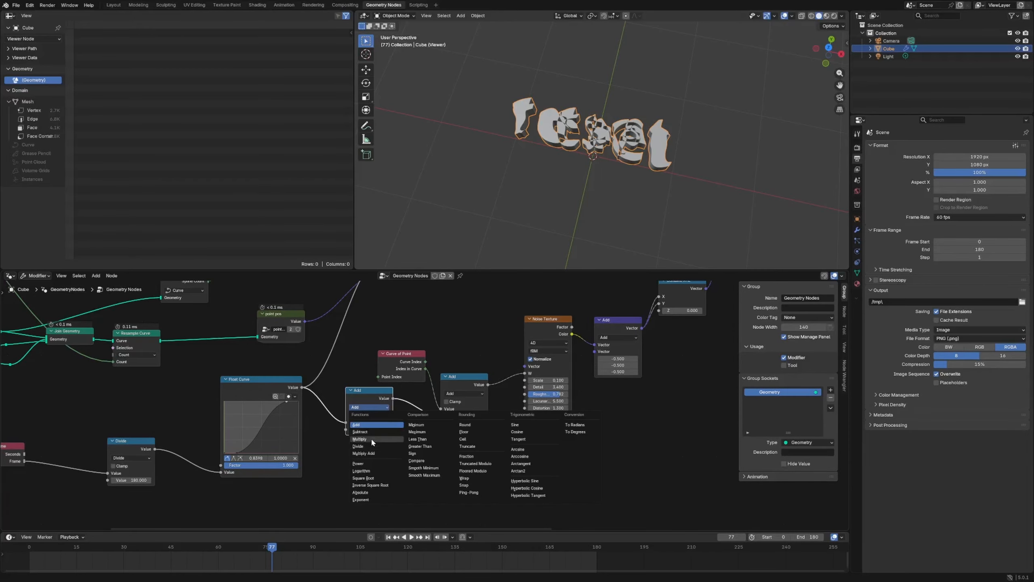
left_click(371, 437)
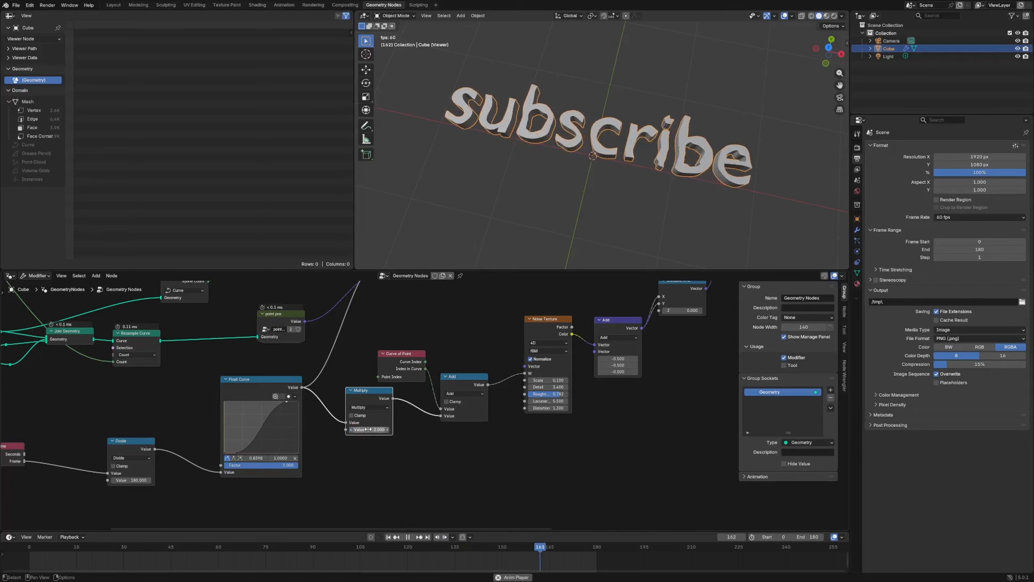
key("space")
Rearrange the Multiply, Curve of Point, Divide and Float Curve nodes to space out the time-driven chain.
scroll(368, 429, "up", 6)
middle_click_drag(368, 429, 508, 442)
left_click_drag(523, 379, 567, 397)
left_click_drag(584, 322, 605, 318)
scroll(455, 382, "down", 5)
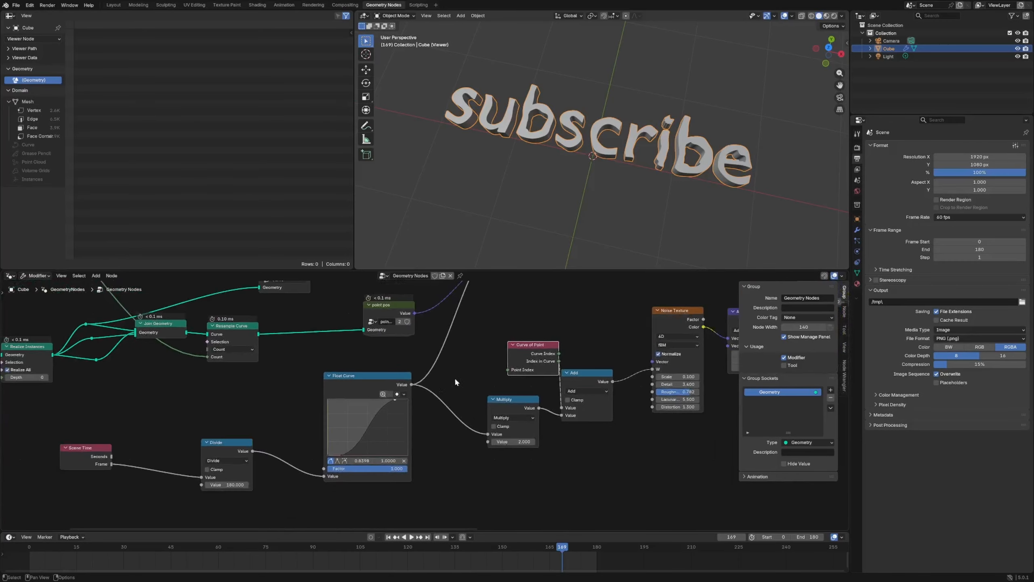
middle_click_drag(258, 447, 302, 420)
left_click_drag(269, 420, 252, 419)
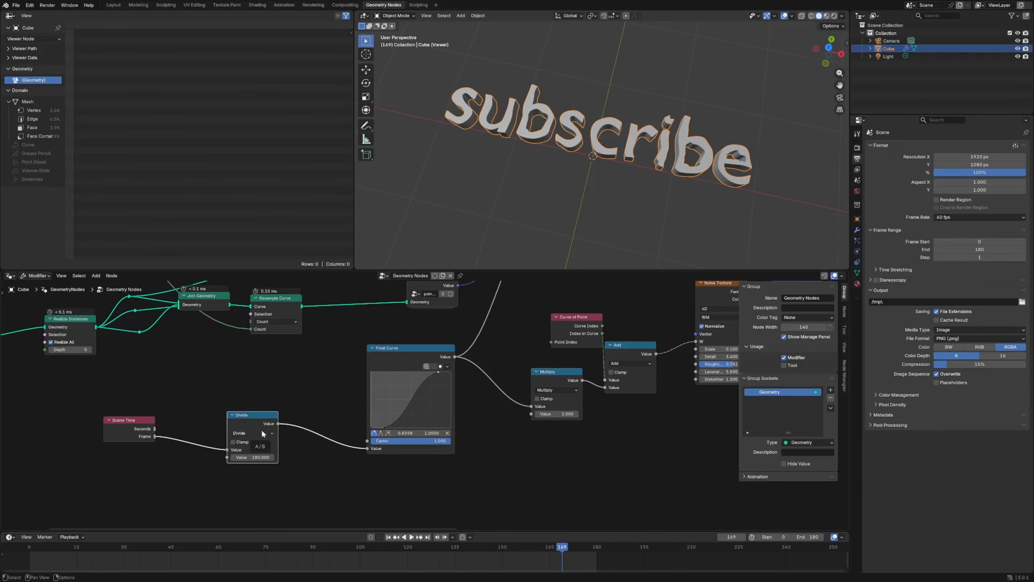
left_click_drag(423, 355, 400, 359)
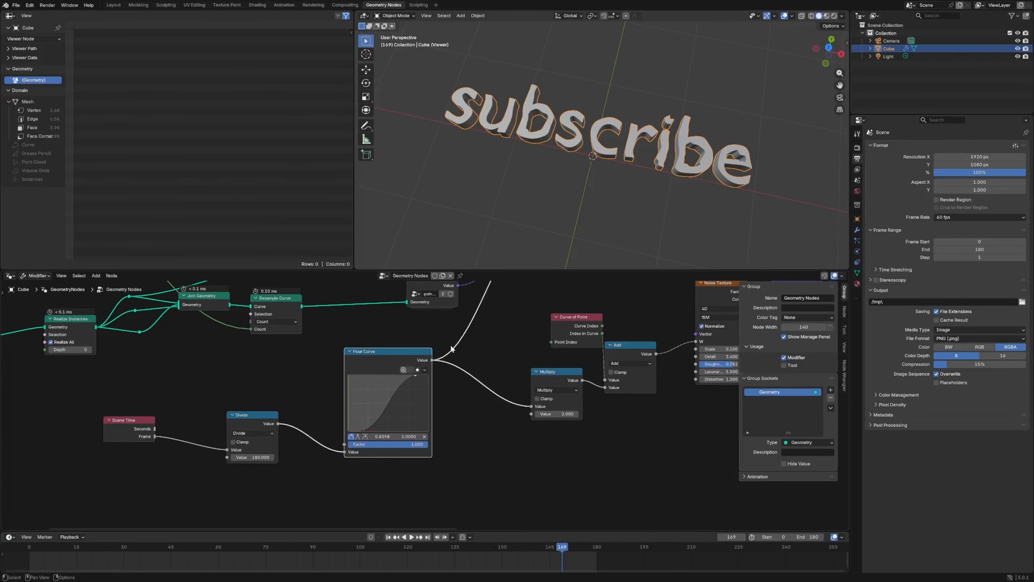
Add a reroute on the Float Curve's output links and shift the Scene Time, Divide and Float Curve nodes back to make room.
right_click_drag(460, 397, 461, 401, "shift")
left_click_drag(382, 351, 361, 364)
left_click_drag(61, 391, 350, 456)
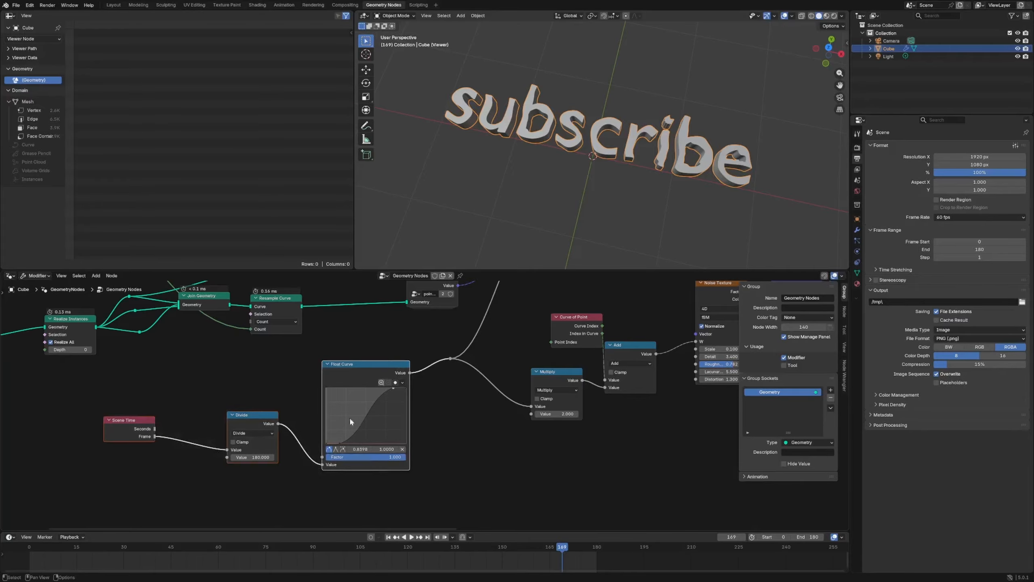
left_click_drag(352, 365, 246, 382)
Insert a Ping-Pong math node with a scale of 2 between the Float Curve and the reroute, previewing the animation.
left_click_drag(481, 466, 485, 468)
key("shift+a")
type("ping")
key("Return")
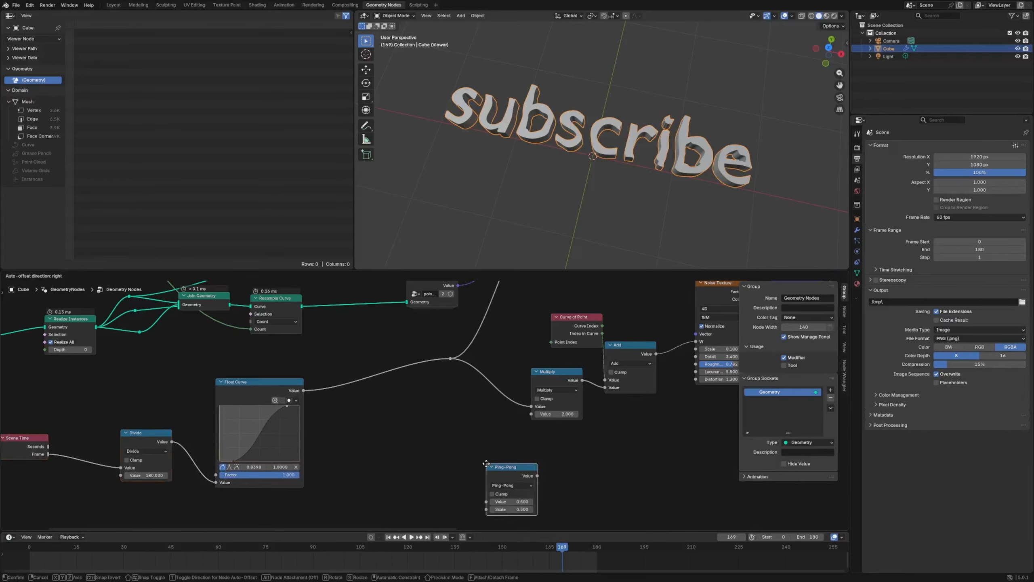
left_click(330, 368)
key("space")
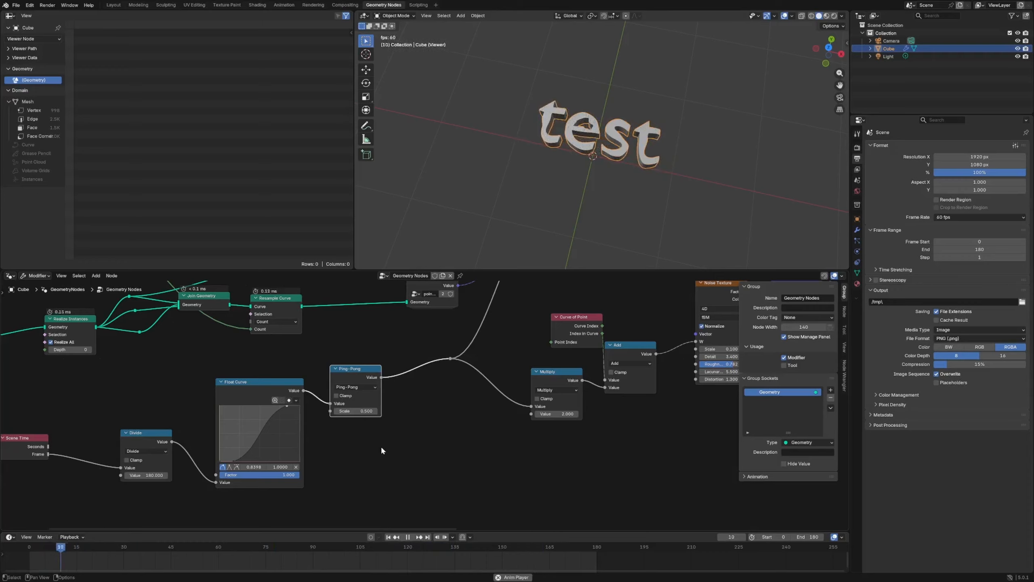
left_click_drag(357, 410, 363, 408)
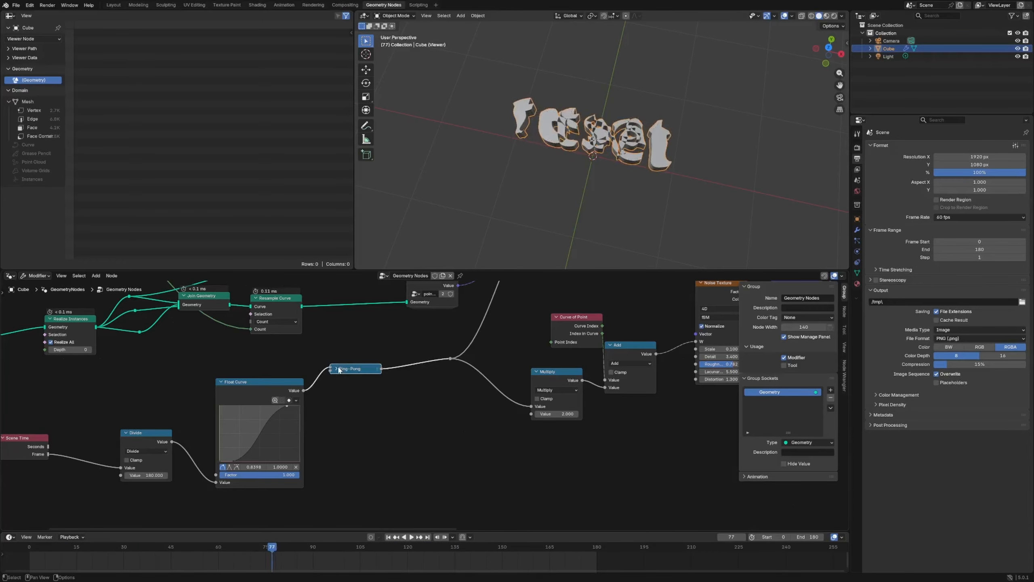
left_click(337, 369)
left_click_drag(356, 370, 386, 362)
Insert a second Ping-Pong node with a scale of 1 between Divide and Float Curve, and set the divisor to 90.
left_click_drag(282, 383, 283, 383)
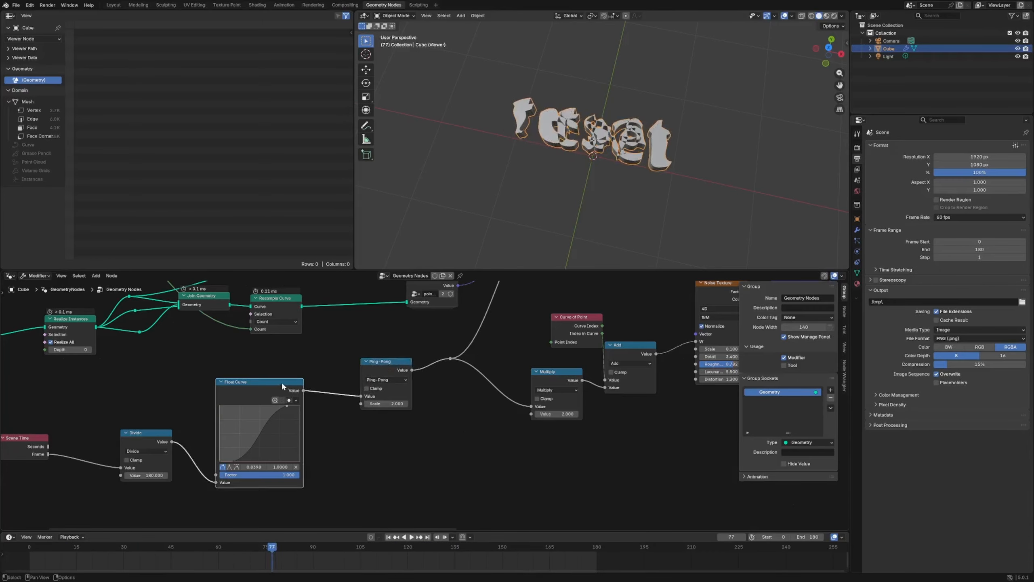
left_click_drag(283, 383, 306, 377)
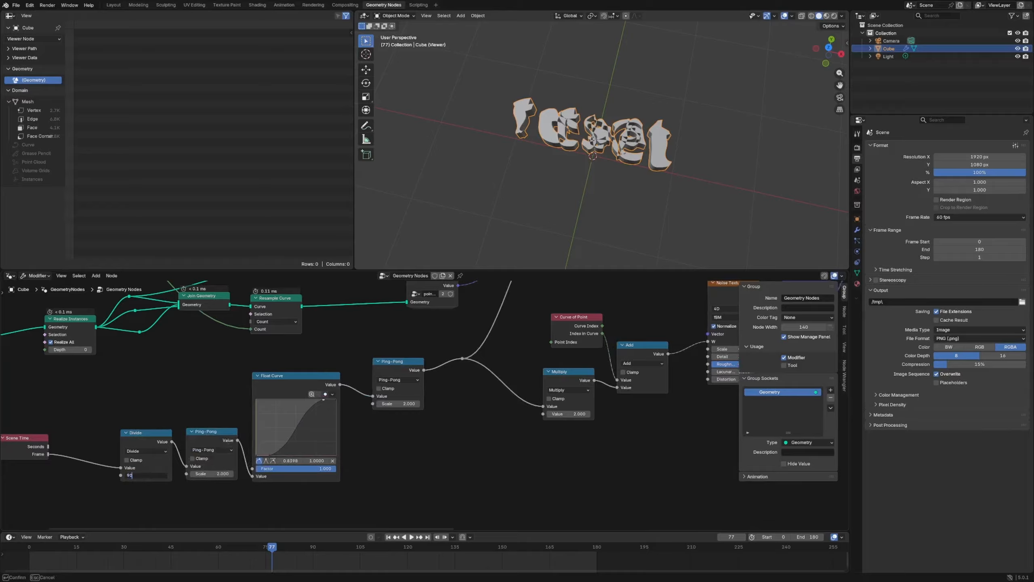
key("Return")
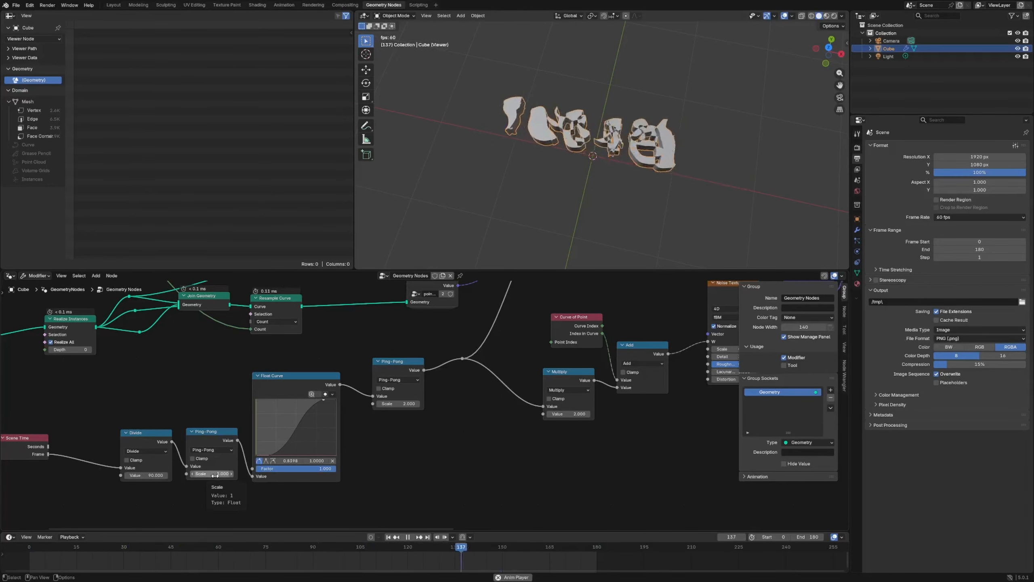
middle_click_drag(135, 416, 359, 453)
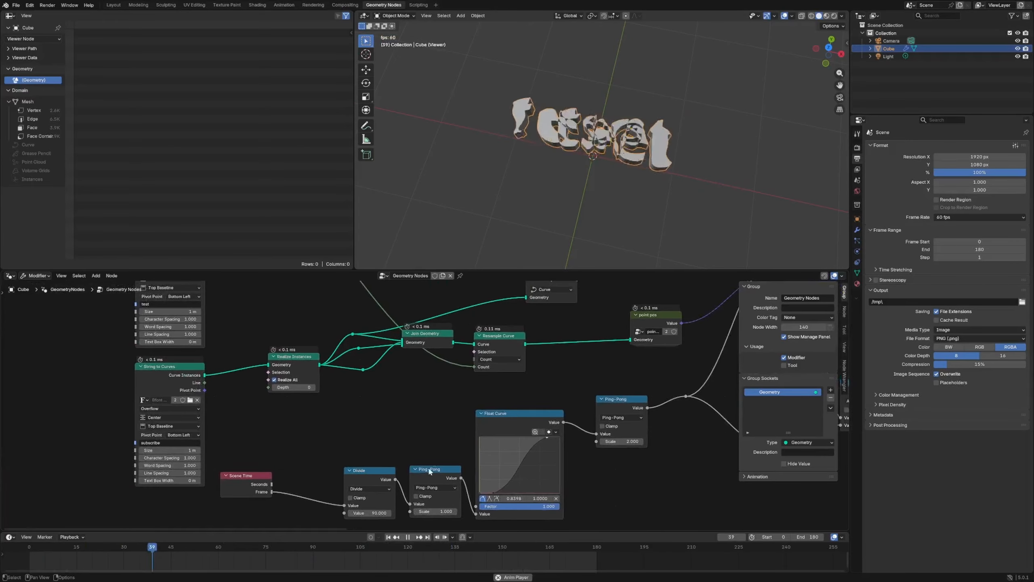
left_click_drag(430, 469, 356, 470)
left_click_drag(243, 477, 264, 489)
Replace the text "test" in the first String to Curves node with "Augury" and play the animation.
key("space")
left_click(246, 321)
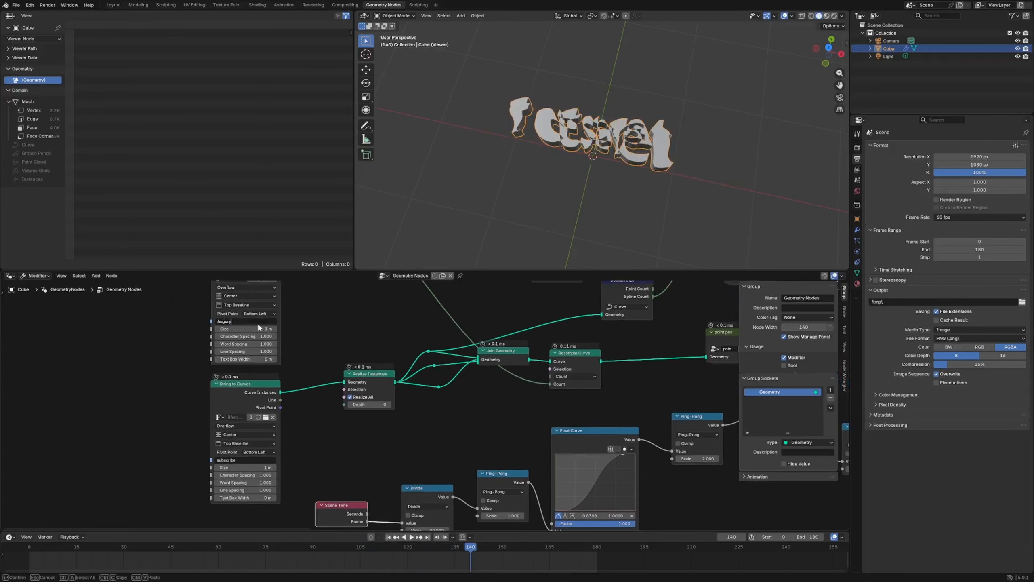
key("Return")
key("space")
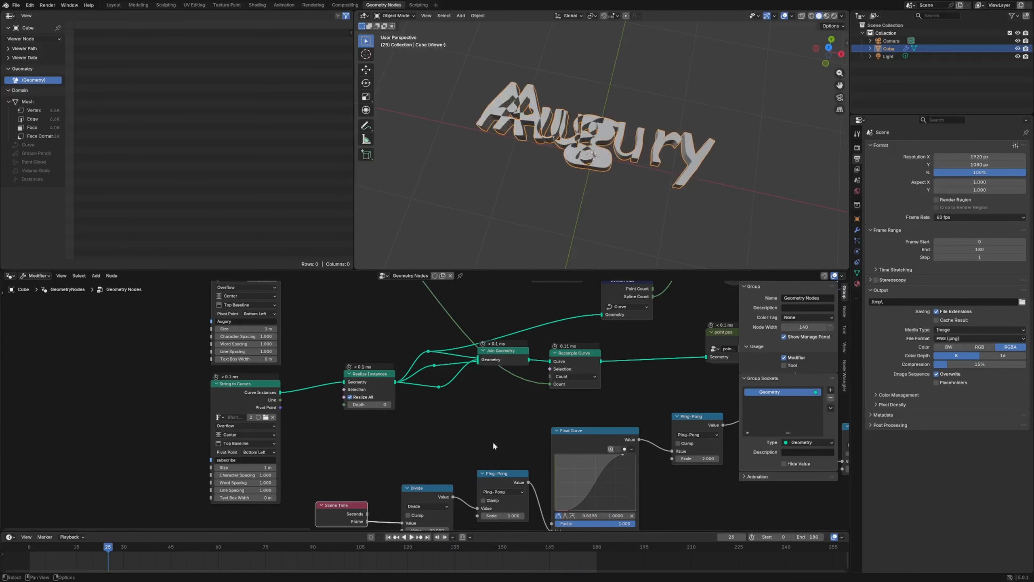
Delete the Viewer node and insert a Set Material node between the final Join Geometry and the Group Output.
scroll(494, 446, "down", 5)
middle_click_drag(494, 445, 312, 397)
middle_click_drag(578, 425, 330, 451)
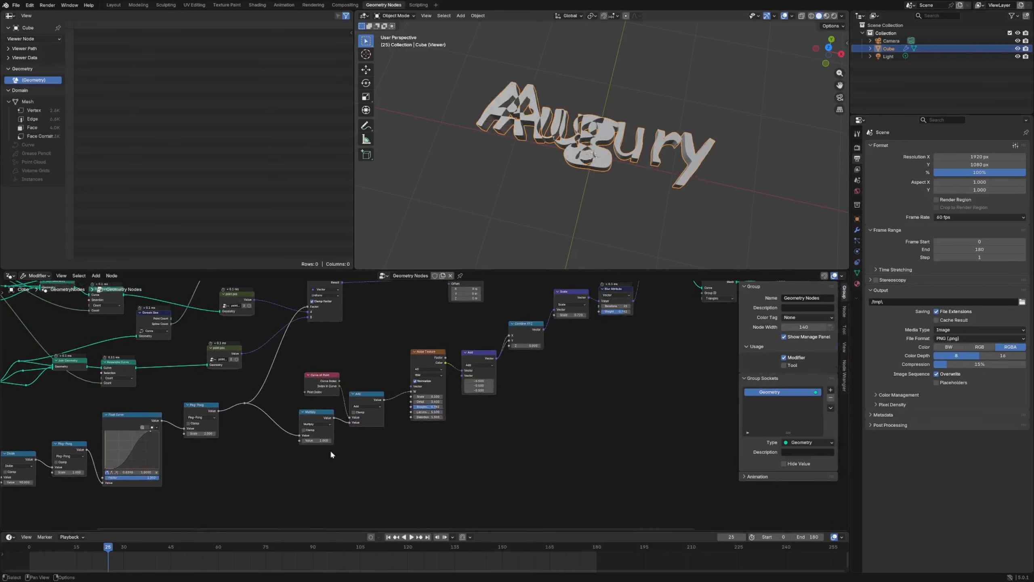
scroll(331, 455, "down", 6)
middle_click_drag(516, 420, 397, 425)
middle_click_drag(397, 425, 324, 443)
key("x")
key("shift+a")
type("set m")
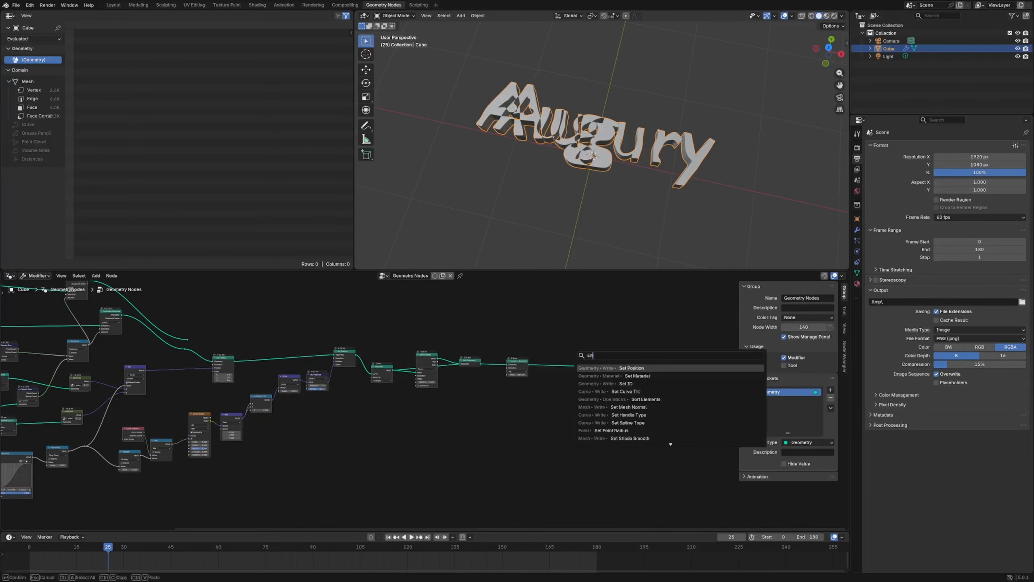
key("Return")
left_click(550, 368)
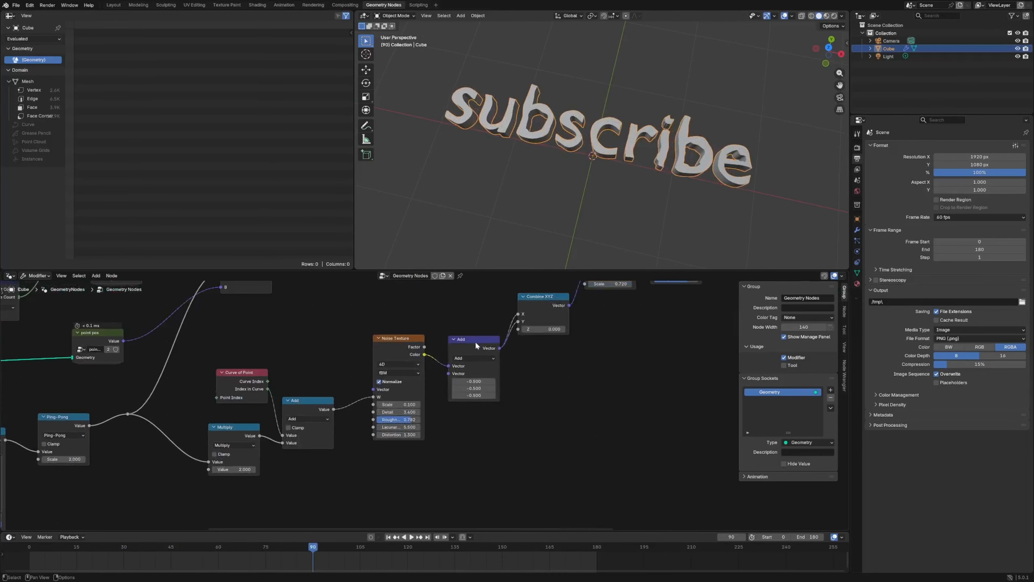
Set the vector Scale node feeding Blur Attribute to 0.5 and replay the animation.
left_click(475, 341)
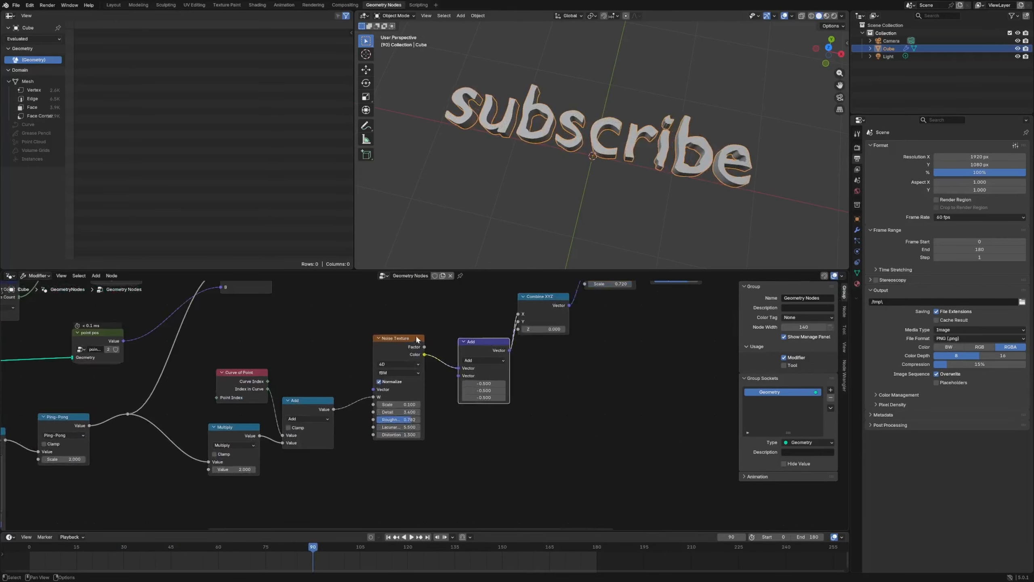
left_click(596, 350)
middle_click_drag(595, 350, 482, 403)
left_click_drag(499, 337, 499, 337)
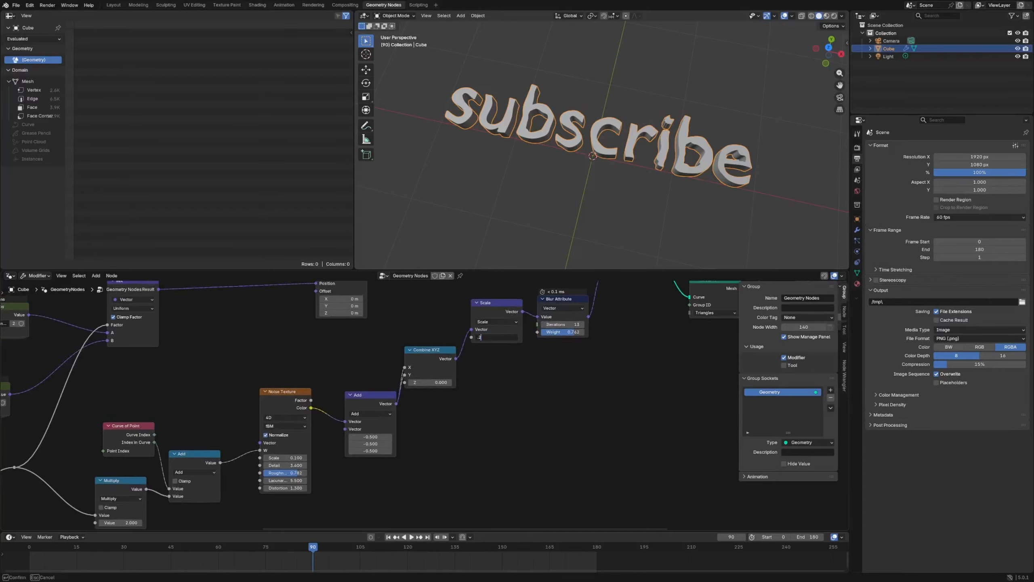
key("Return")
key("space")
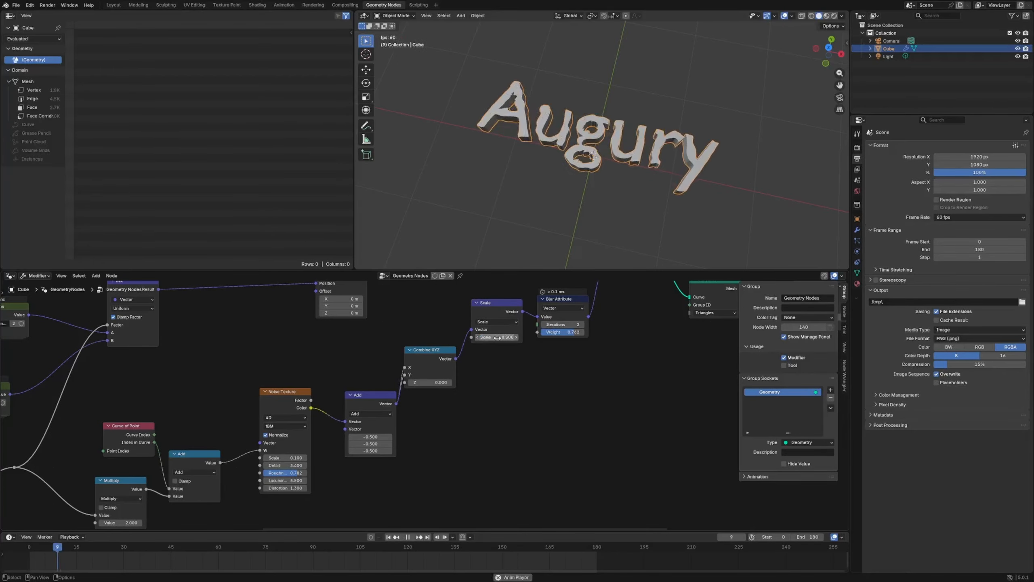
Compare the animation with and without the noise-driven Set Position node, and leave that node muted.
key("space")
key("Escape")
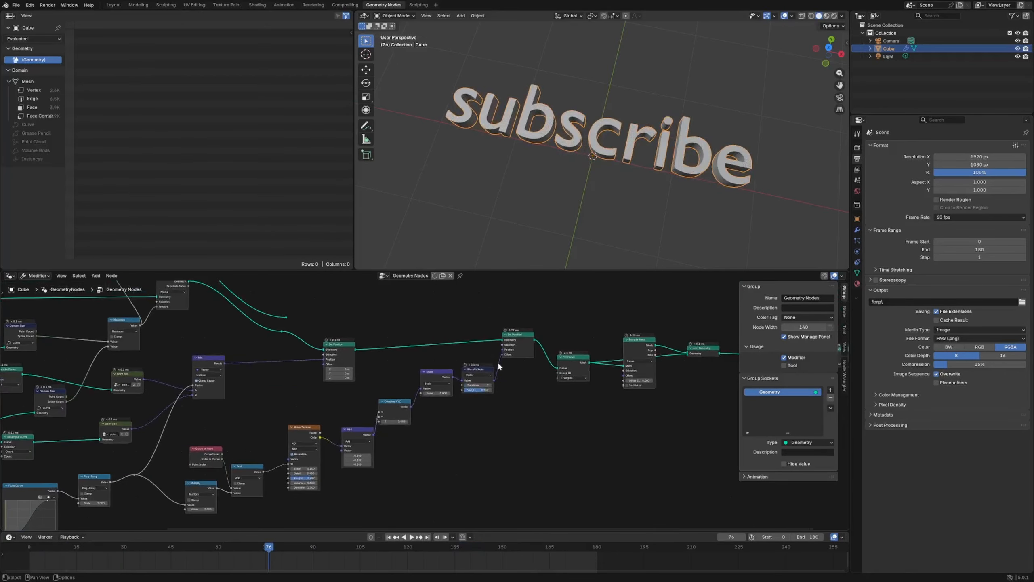
left_click(521, 348)
scroll(447, 387, "up", 4)
key("space")
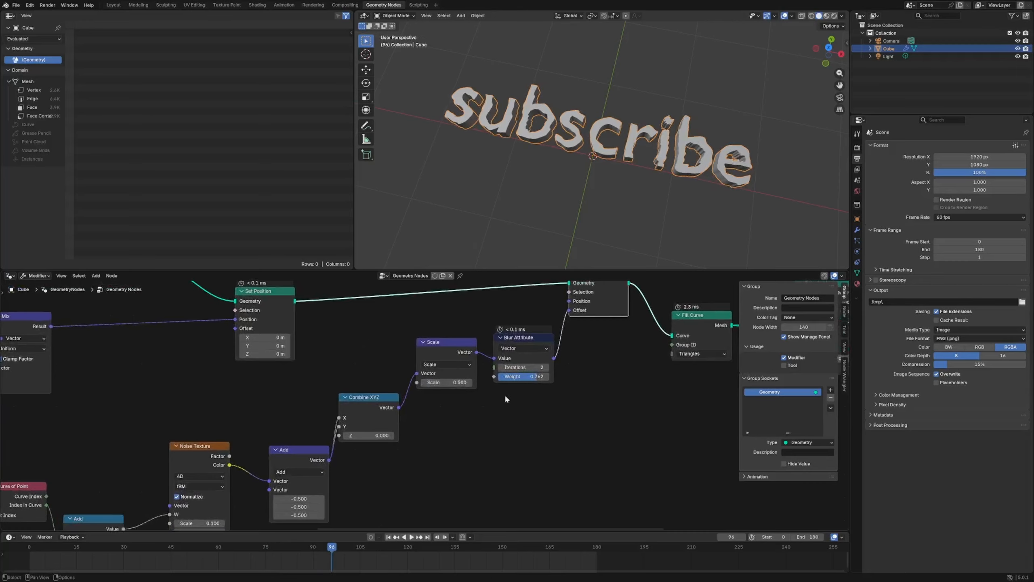
key("m")
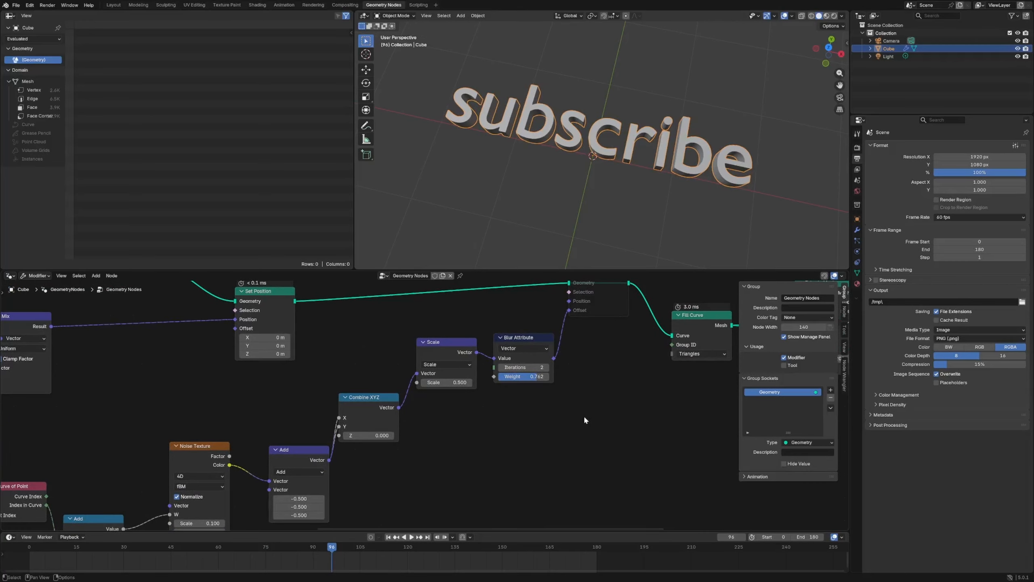
Open the text's material in the Shading workspace and enable Raytracing for the EEVEE render engine.
left_click(113, 6)
left_click(257, 5)
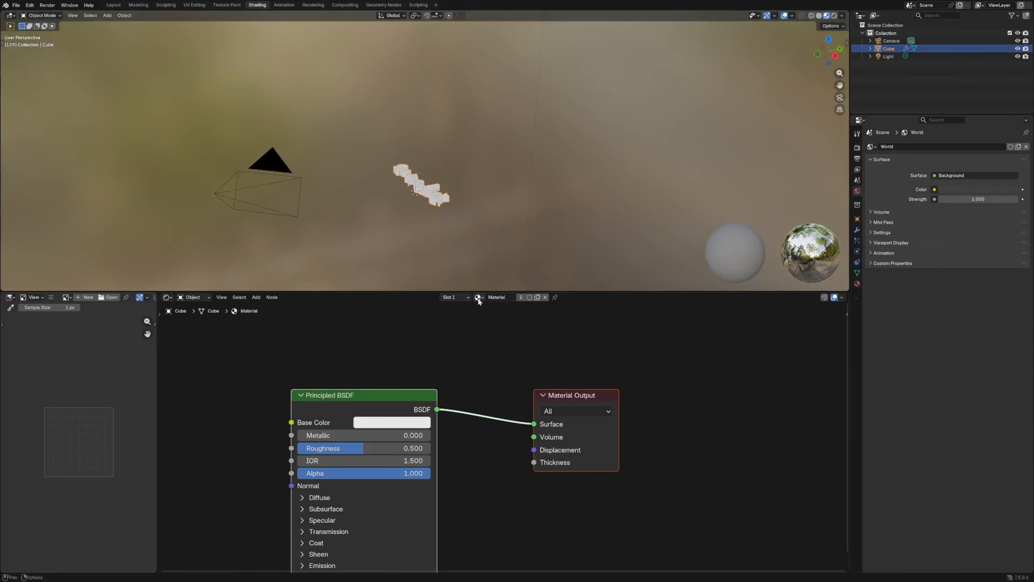
left_click(478, 297)
scroll(442, 207, "up", 8)
middle_click_drag(401, 224, 427, 172, "shift")
scroll(431, 173, "down", 2)
left_click(857, 159)
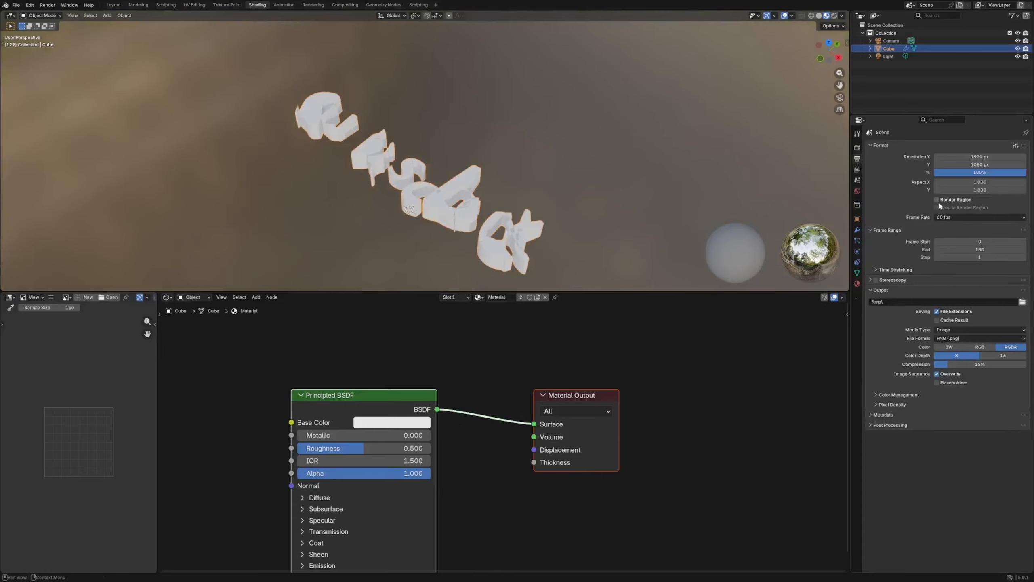
left_click(857, 148)
left_click(876, 265)
Add a plane, scale it by 10 and move it along Z beneath the text as a ground.
left_click(328, 253)
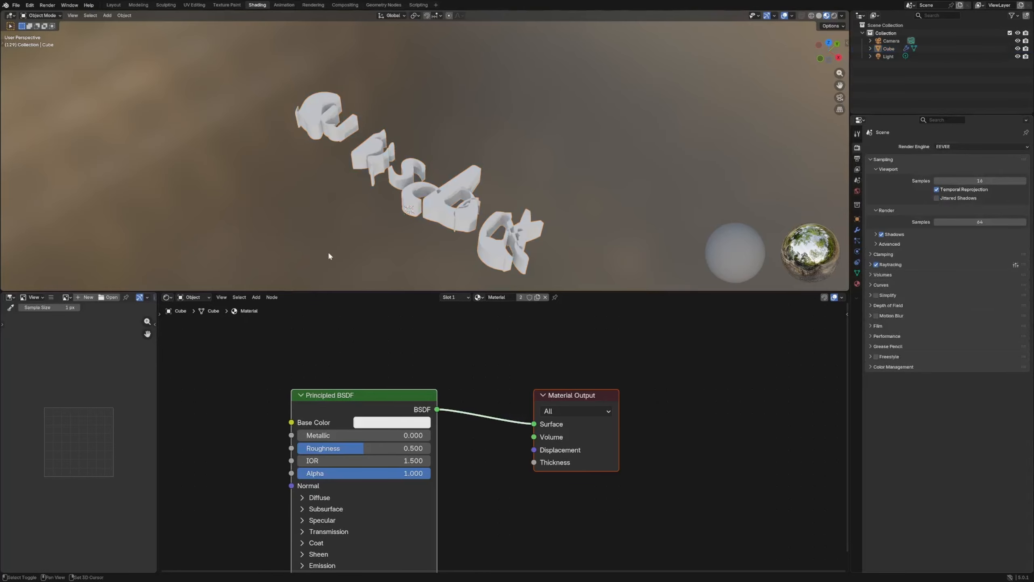
key("shift+a")
left_click(317, 255)
type("pla")
key("Return")
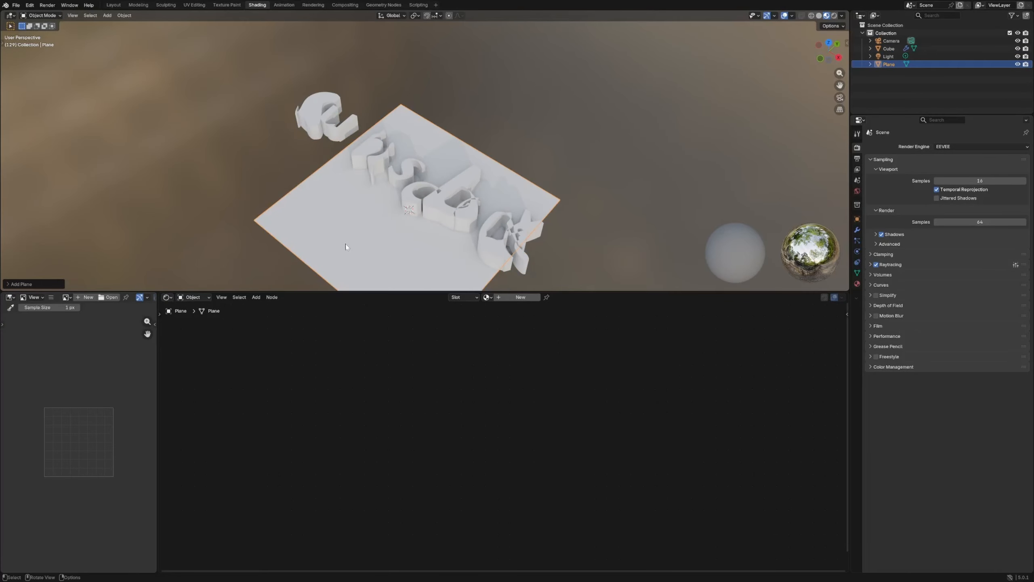
type("s10")
key("Return")
key("g")
key("z")
left_click(347, 246)
Move the light close to the text and look at the scene through the camera.
scroll(347, 247, "down", 8)
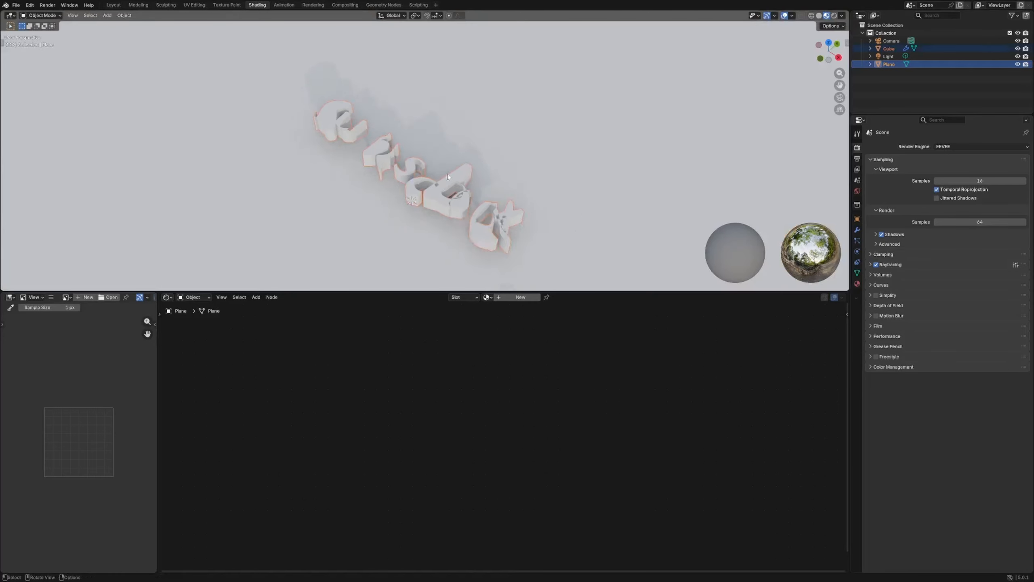
middle_click_drag(350, 241, 428, 224)
left_click(506, 54)
key("g")
left_click(441, 146)
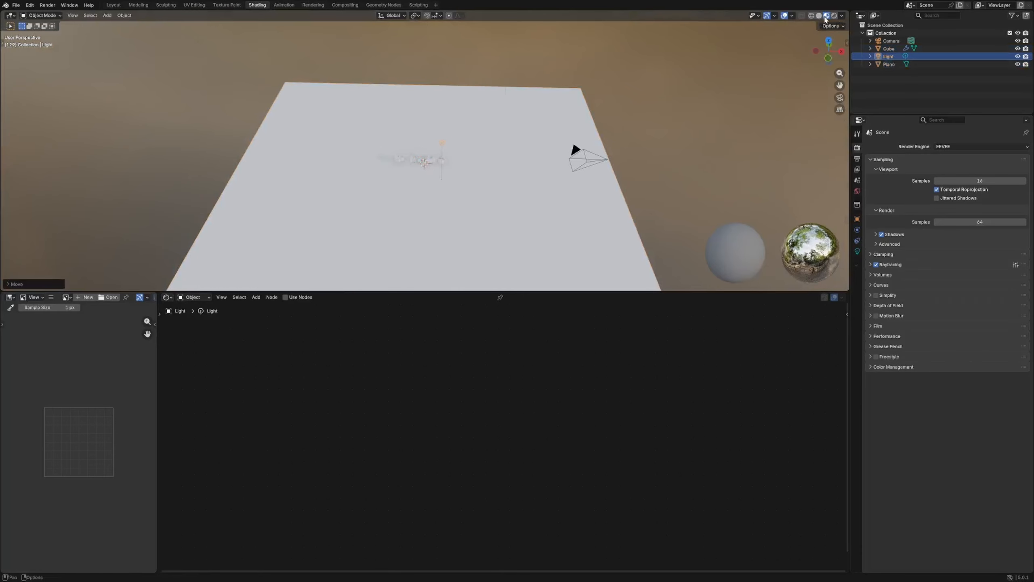
key("KP_0")
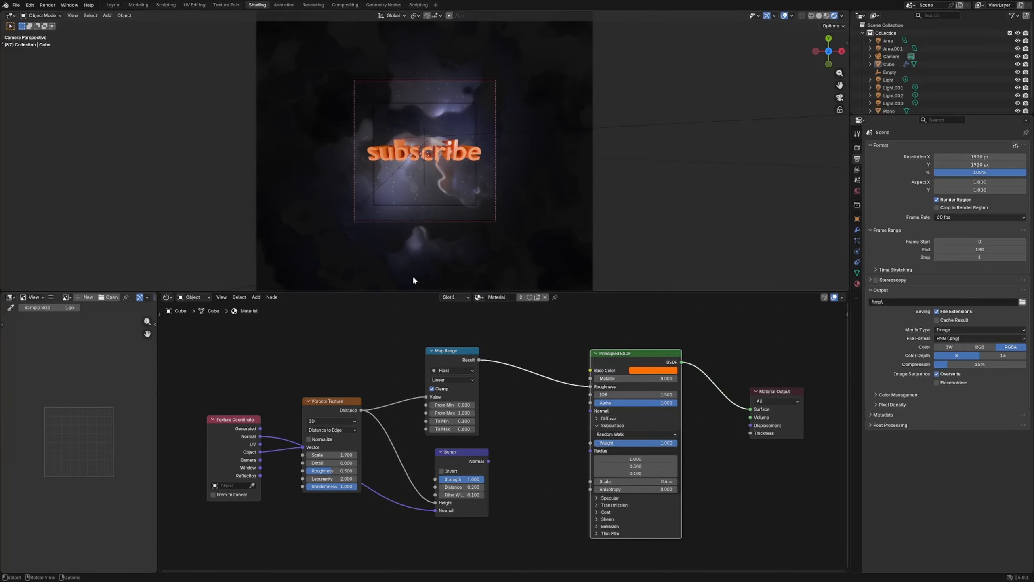
Play the morph animation in the shaded, lit scene and save the file.
middle_click_drag(638, 242, 594, 105)
scroll(488, 176, "down", 7)
middle_click_drag(451, 173, 459, 177)
key("space")
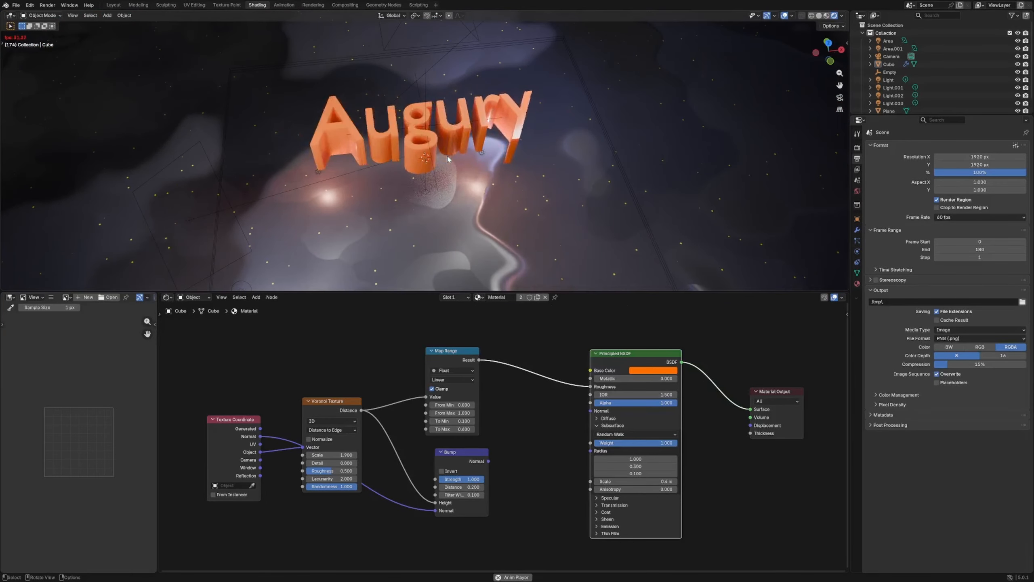
key("space")
key("ctrl+s")
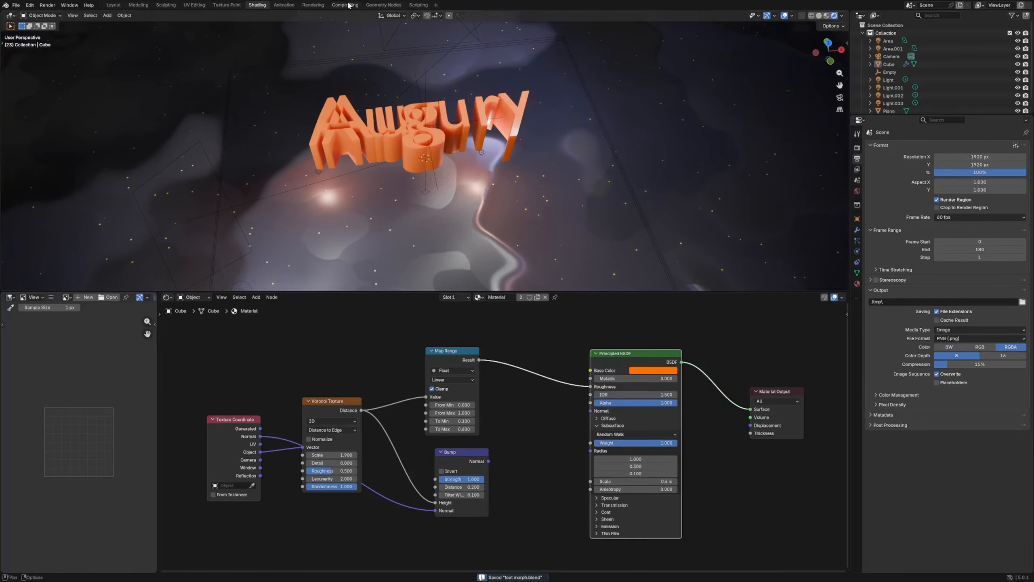
Return to the Geometry Nodes workspace and review the two String to Curves and Realize Instances branches.
left_click(383, 4)
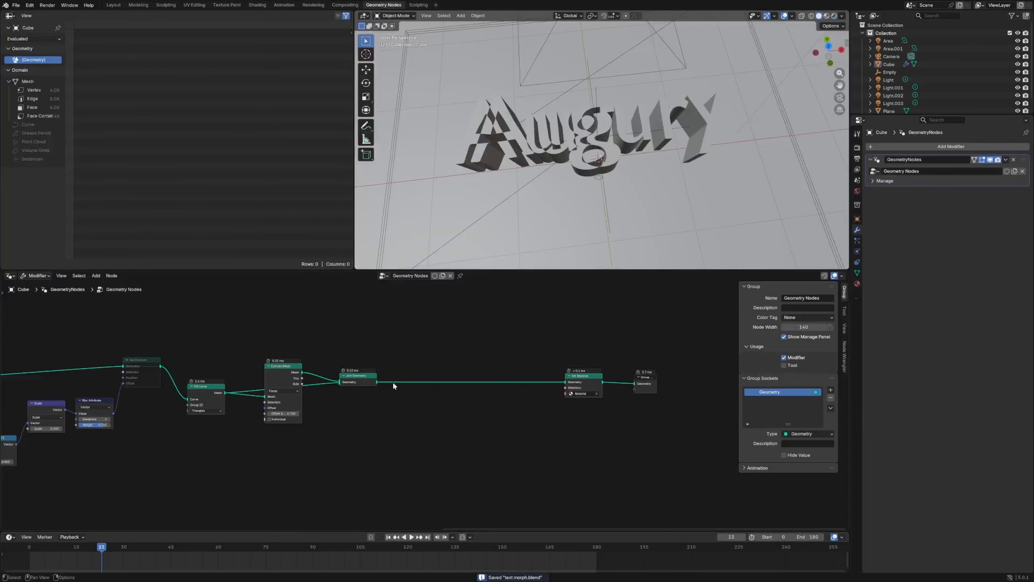
scroll(394, 384, "down", 6)
middle_click_drag(309, 377, 489, 364)
scroll(442, 407, "up", 6)
middle_click_drag(416, 435, 501, 376)
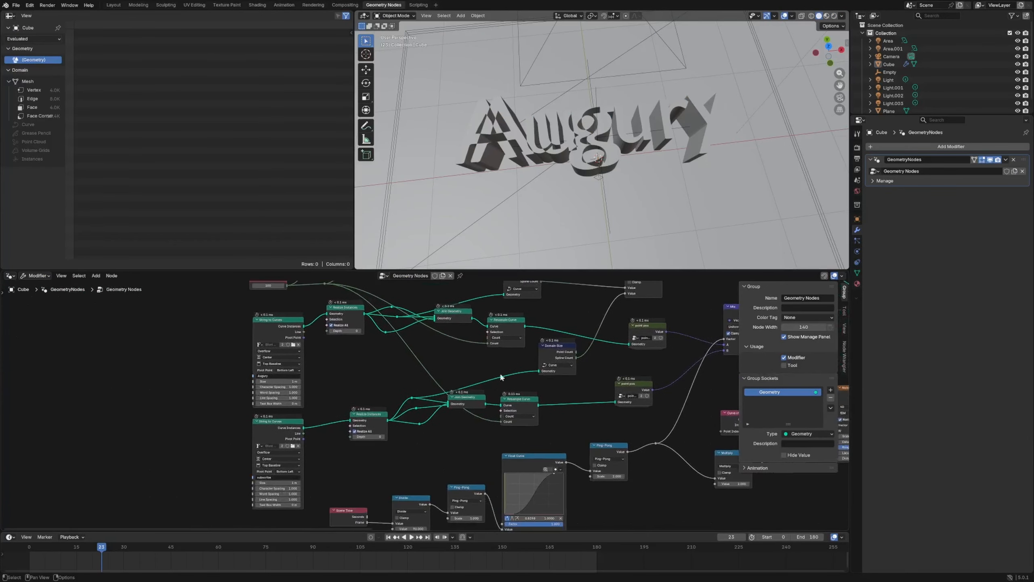
scroll(352, 346, "up", 3)
middle_click_drag(351, 346, 488, 371)
left_click_drag(381, 320, 372, 307)
middle_click_drag(460, 410, 460, 375)
left_click_drag(379, 419, 366, 420)
scroll(461, 384, "down", 3)
middle_click_drag(461, 384, 343, 397)
Examine the Resample Curve, Domain Size, Maximum and Duplicate Elements nodes that build the duplicated curve circles.
left_click(397, 361)
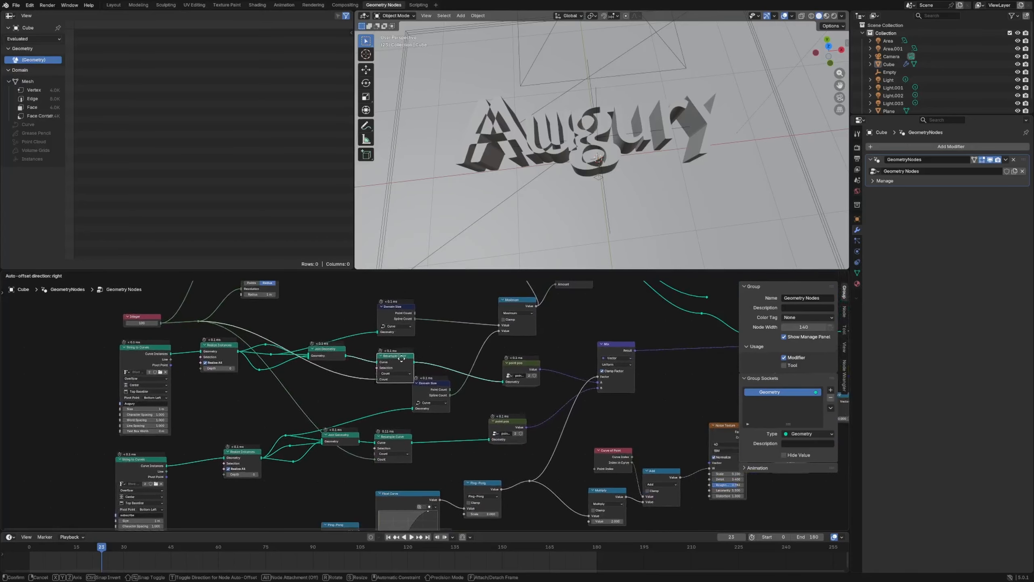
scroll(405, 338, "down", 3)
middle_click_drag(405, 339, 417, 386)
scroll(424, 373, "up", 6)
left_click_drag(382, 327, 400, 324)
left_click_drag(418, 423, 418, 422)
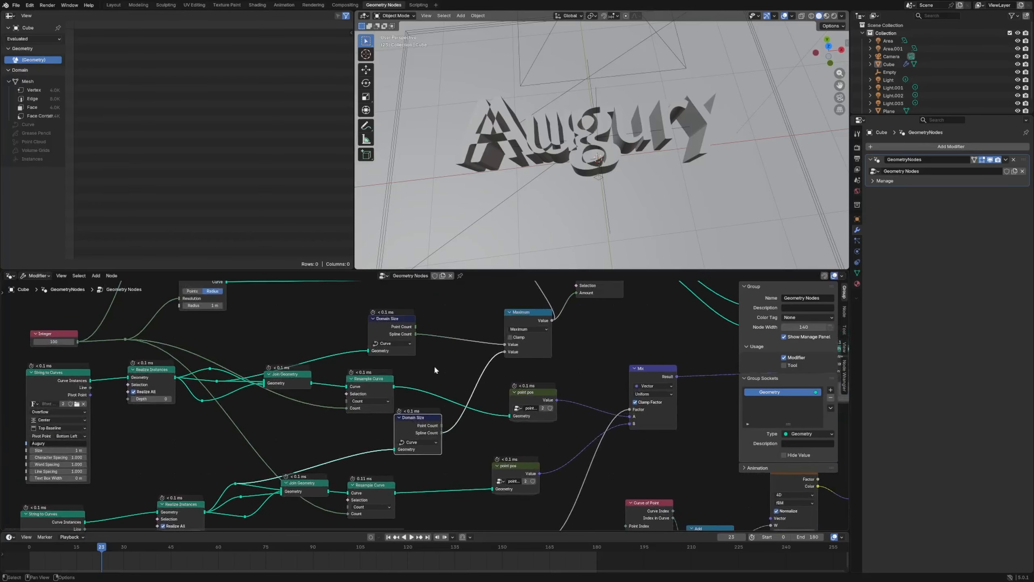
middle_click_drag(474, 301, 344, 407)
left_click_drag(467, 355, 460, 353)
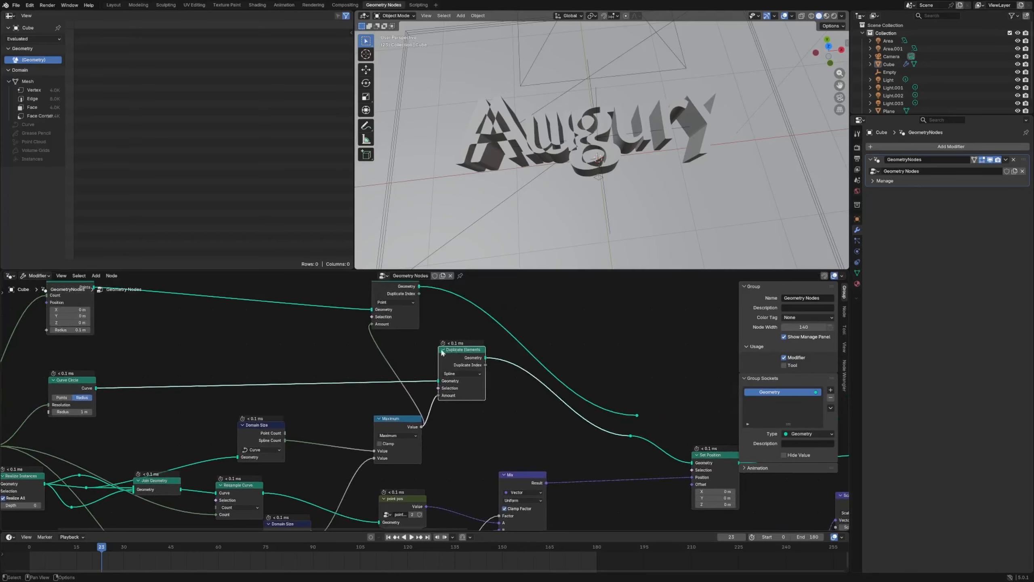
scroll(398, 373, "down", 3)
Inspect the nodes inside the "point pos" group, then leave the group and look at the Mix node.
key("Tab")
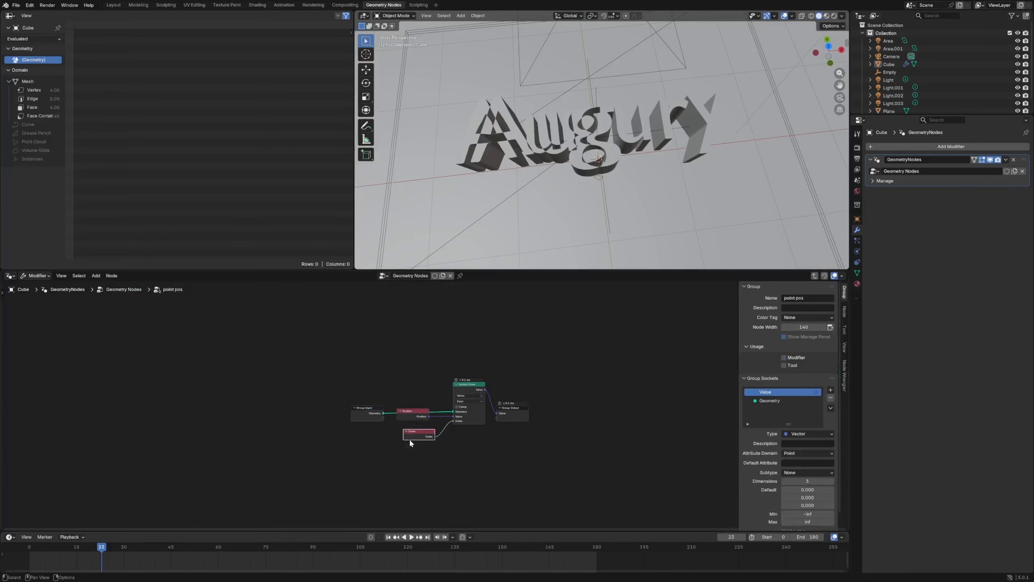
scroll(423, 434, "up", 3)
left_click_drag(492, 415, 424, 410)
left_click_drag(422, 451, 427, 451)
key("Tab")
left_click_drag(519, 400, 524, 400)
middle_click_drag(540, 425, 394, 422)
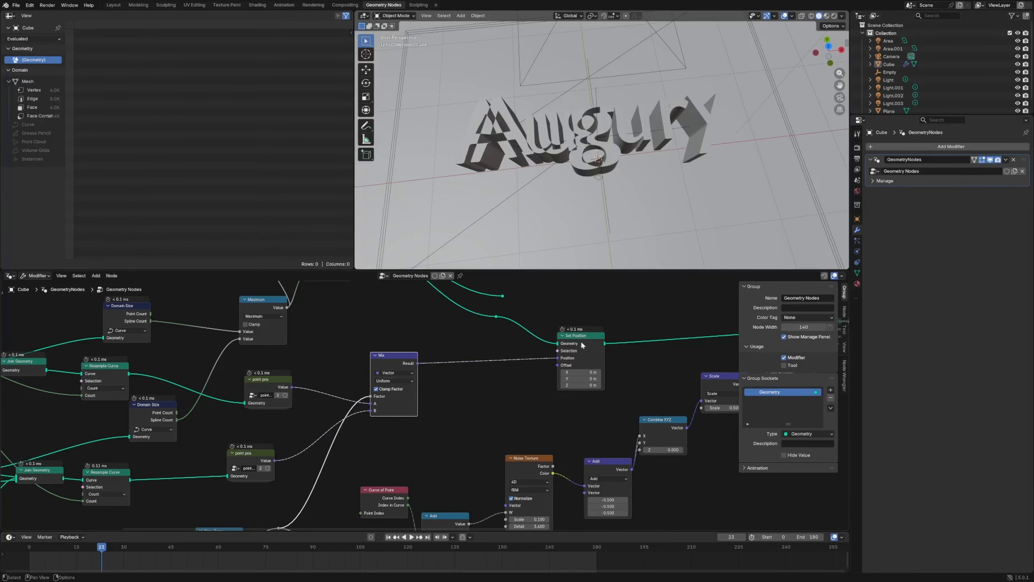
Review the first Set Position node and the Scene Time, Divide, Ping-Pong and Float Curve chain driving the mix.
left_click_drag(578, 335, 579, 330)
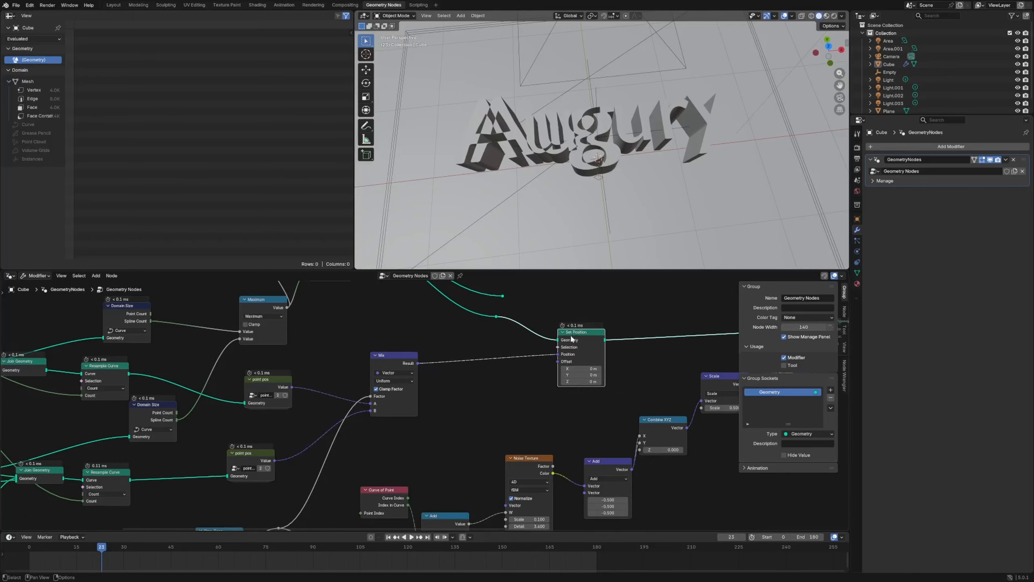
scroll(505, 381, "down", 5)
middle_click_drag(452, 415, 651, 296)
scroll(421, 403, "up", 7)
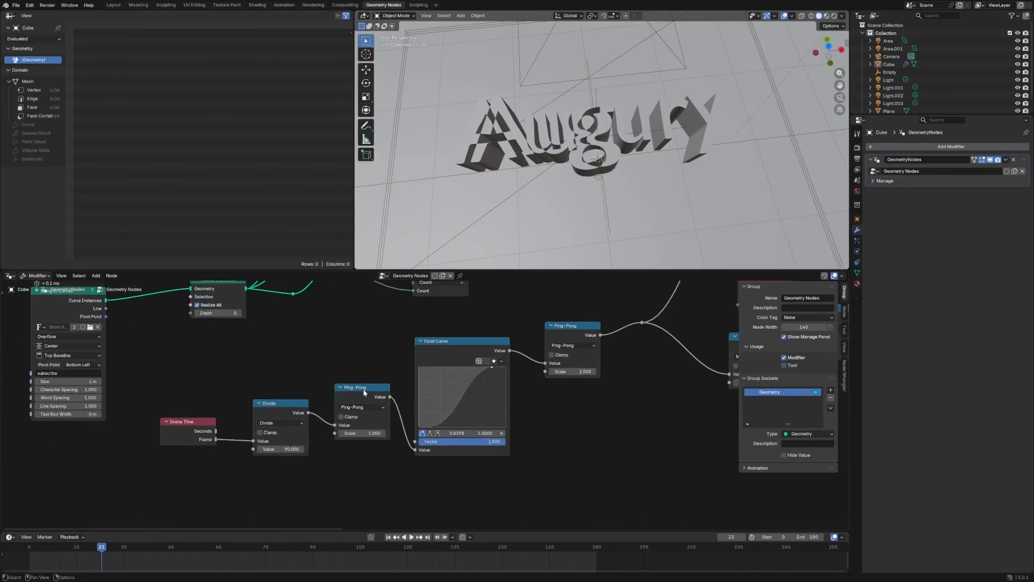
left_click_drag(188, 422, 197, 414)
left_click_drag(280, 403, 287, 399)
left_click_drag(362, 388, 359, 386)
middle_click_drag(550, 380, 350, 410)
scroll(350, 410, "down", 5)
middle_click_drag(673, 337, 281, 439)
middle_click_drag(438, 379, 399, 415)
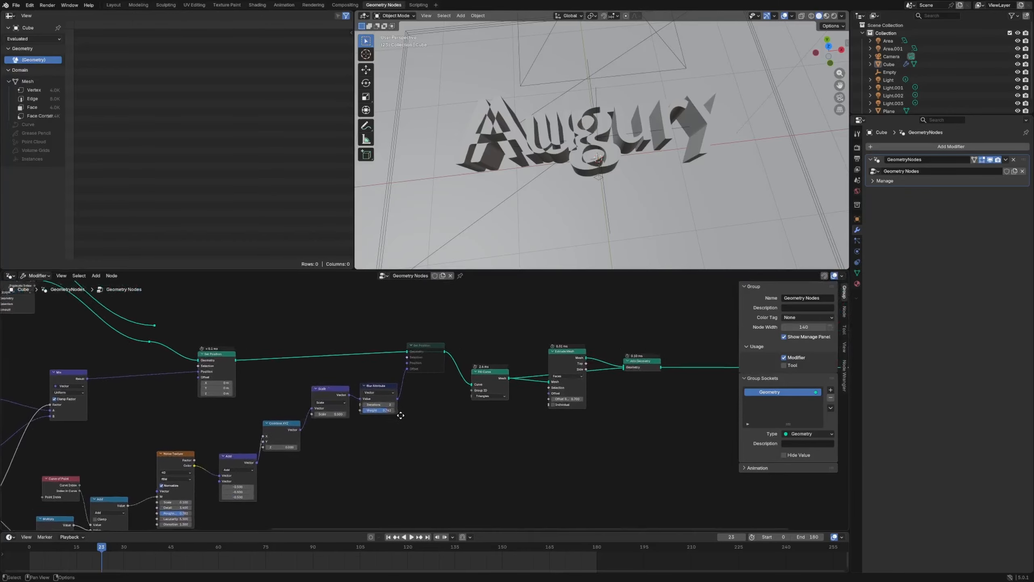
Toggle the noise-driven Set Position node on and back to muted, and look over the nodes leading to Set Material.
left_click(428, 359)
key("m")
key("m")
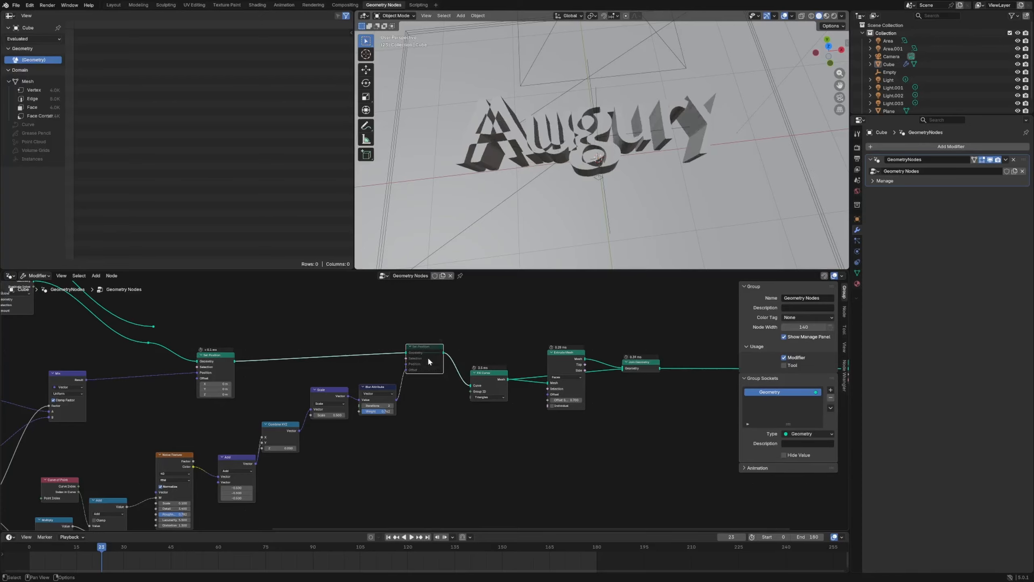
middle_click_drag(585, 361, 377, 375)
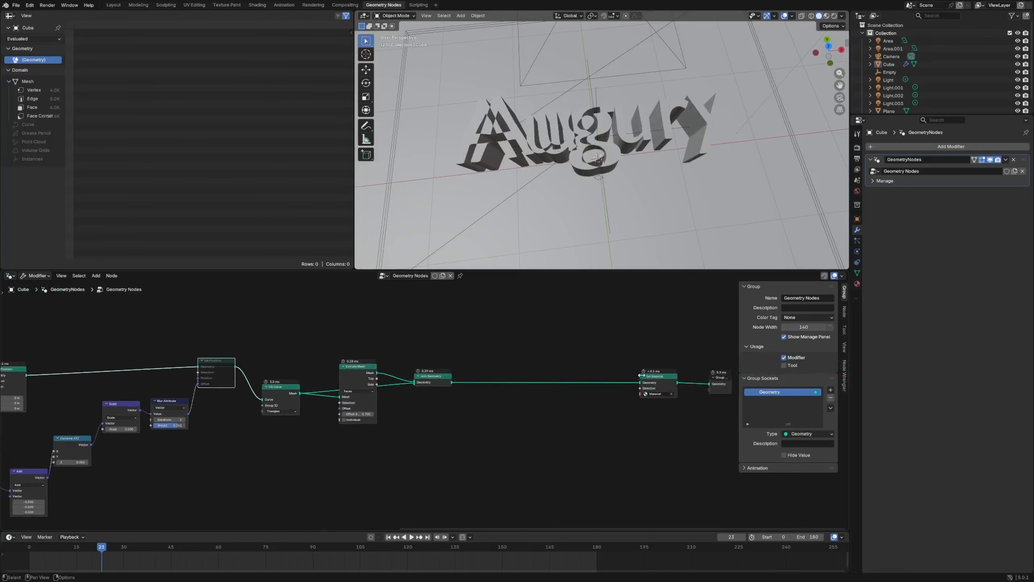